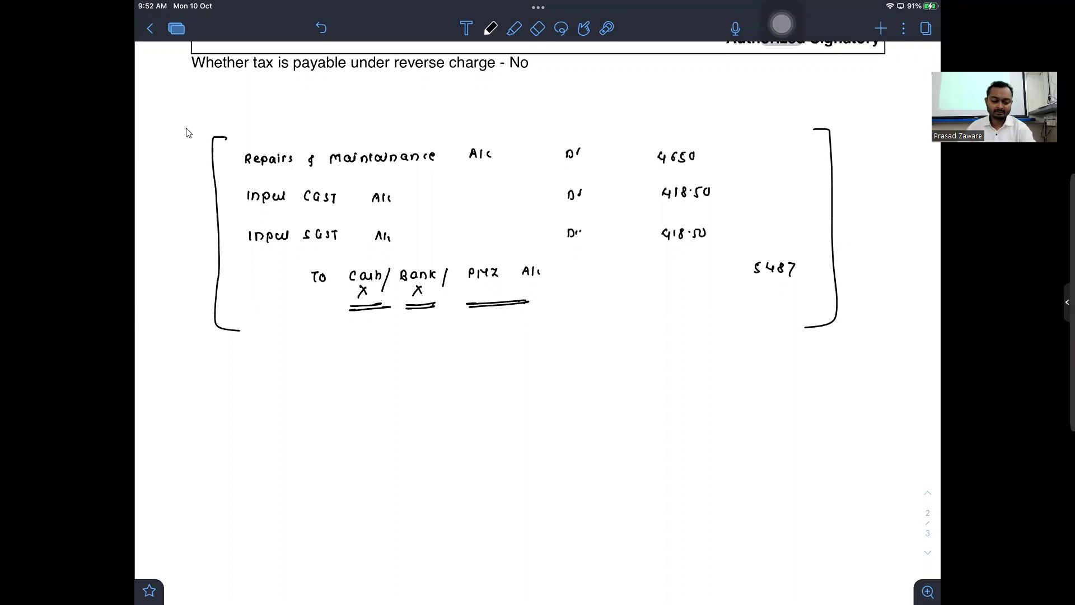
- Leave the completed Notability journal entry for the Windows desktop
{"action": "key", "text": "super+d"}
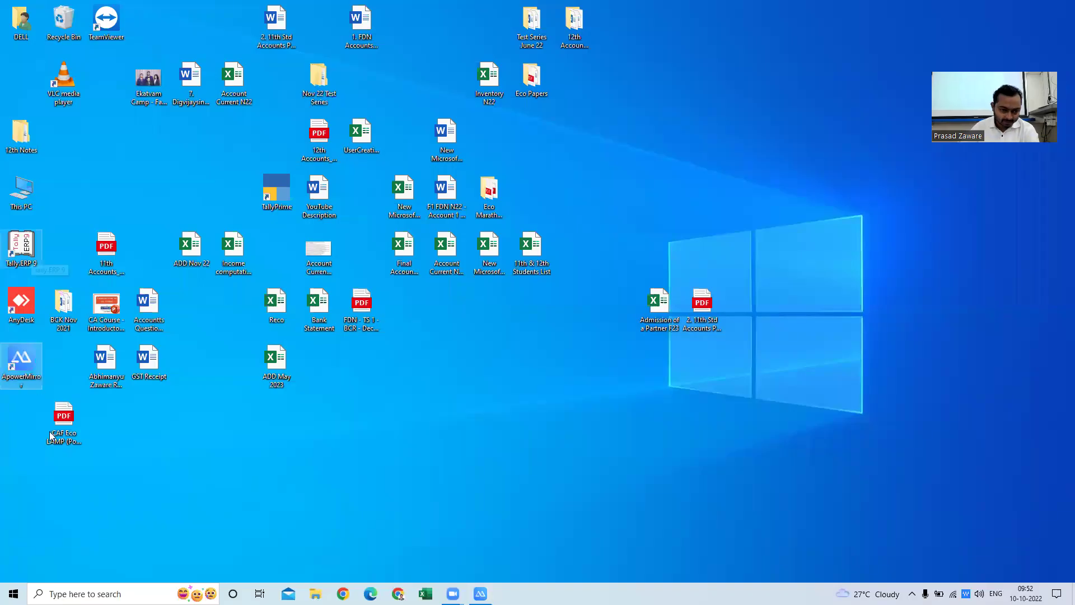
- Launch Tally from its desktop shortcut
{"action": "left_click", "coordinate": [268, 194]}
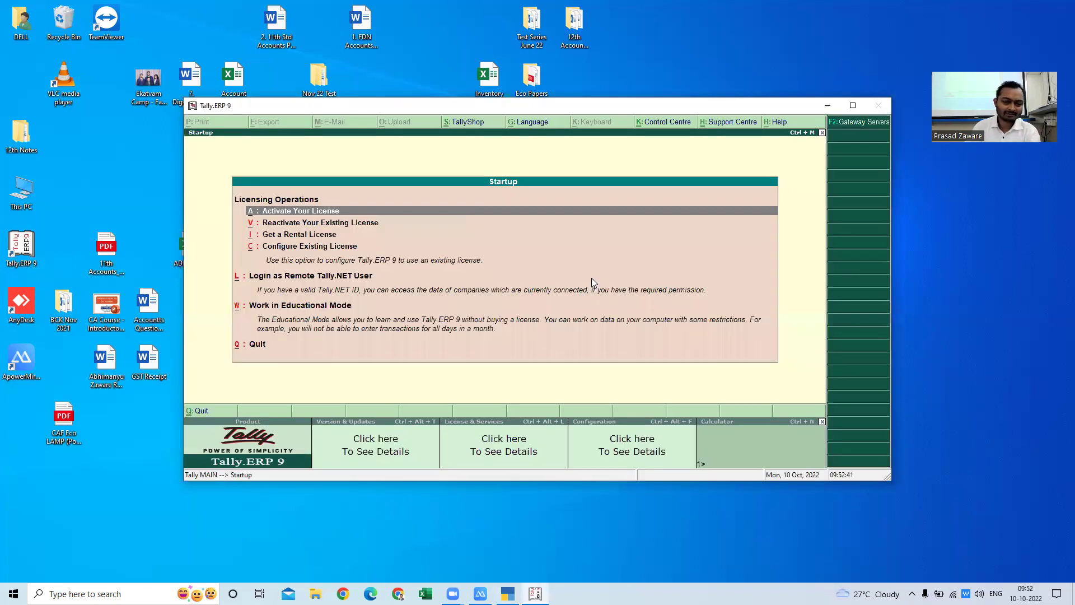
- Close the startup licensing screen and quit the old Tally.ERP 9
{"action": "key", "text": "Escape"}
{"action": "key", "text": "n"}
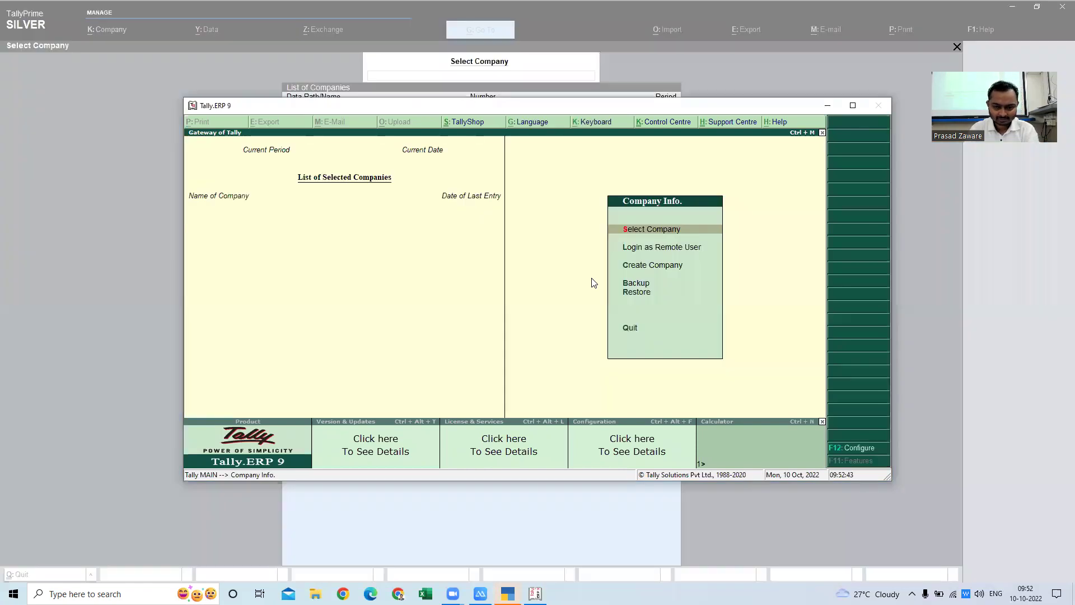
{"action": "key", "text": "Escape"}
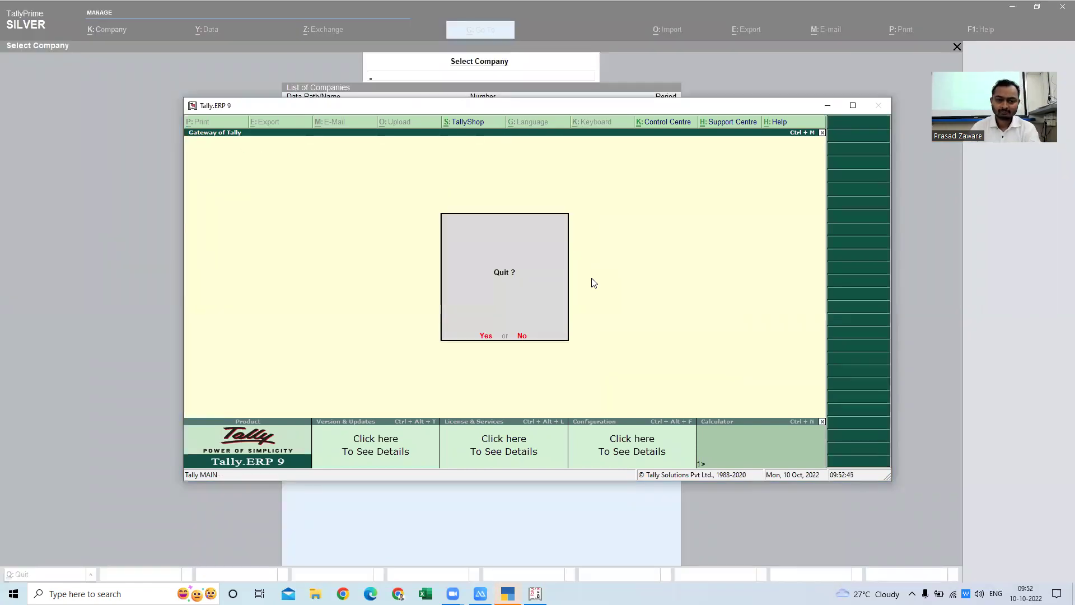
{"action": "key", "text": "y"}
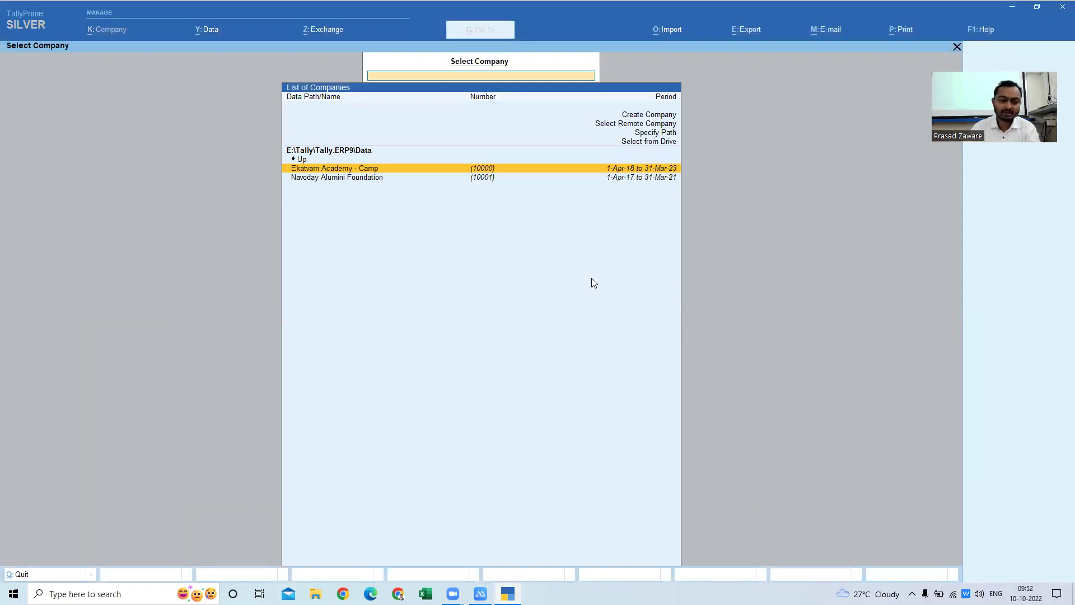
- Open Ekatvam Academy - Camp and log in with the username and password
{"action": "key", "text": "Down"}
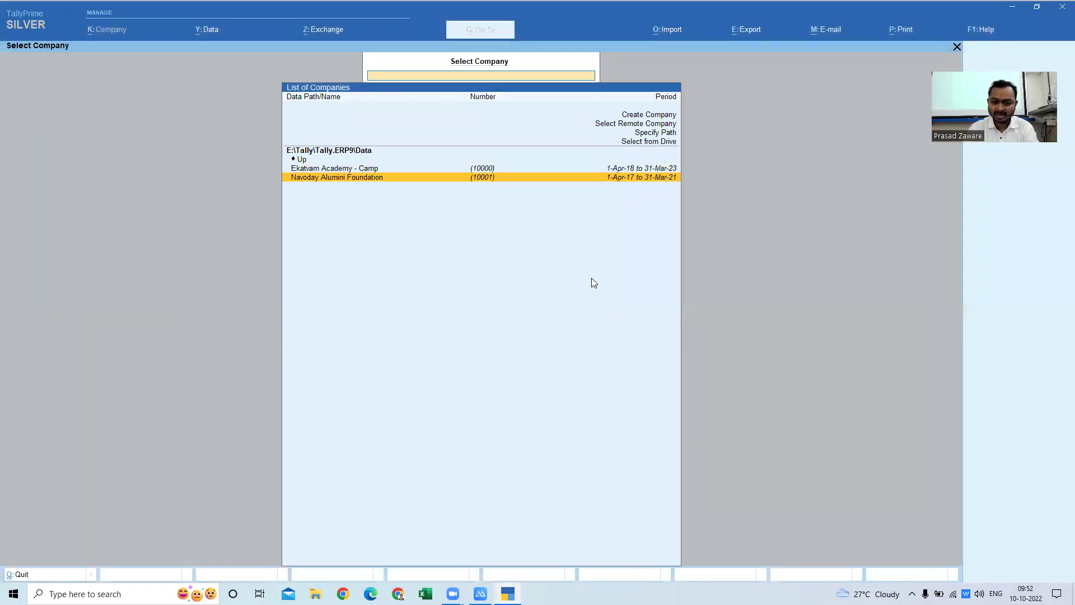
{"action": "key", "text": "Up"}
{"action": "key", "text": "Return"}
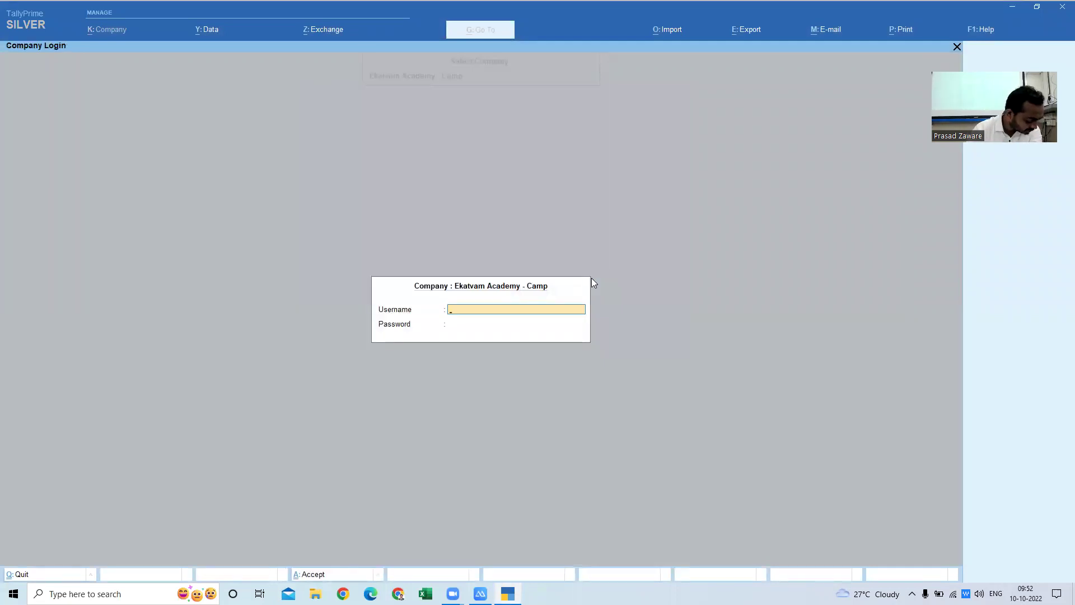
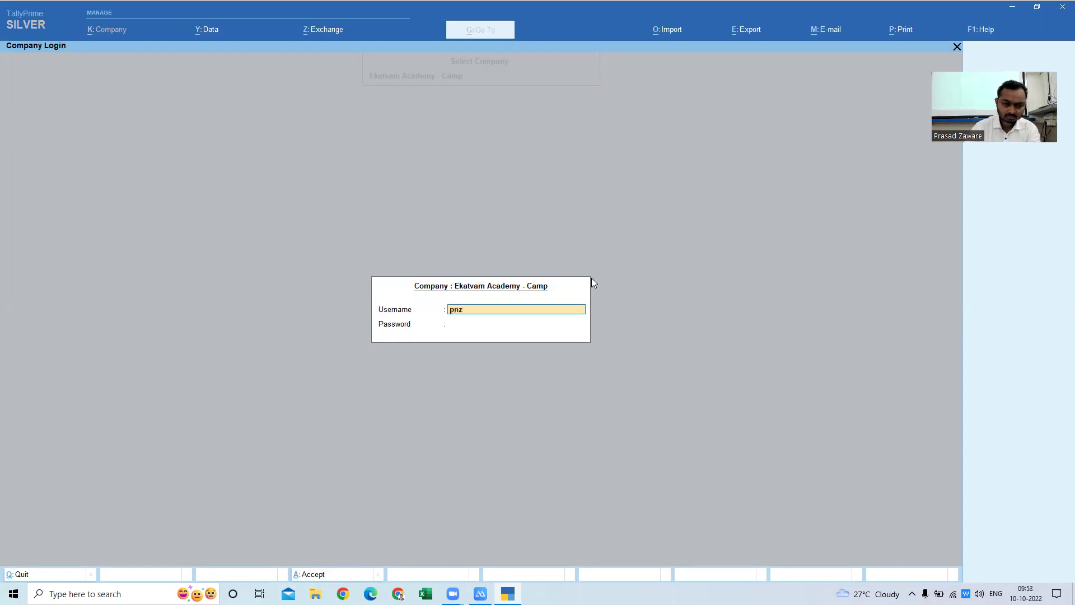
{"action": "key", "text": "Return"}
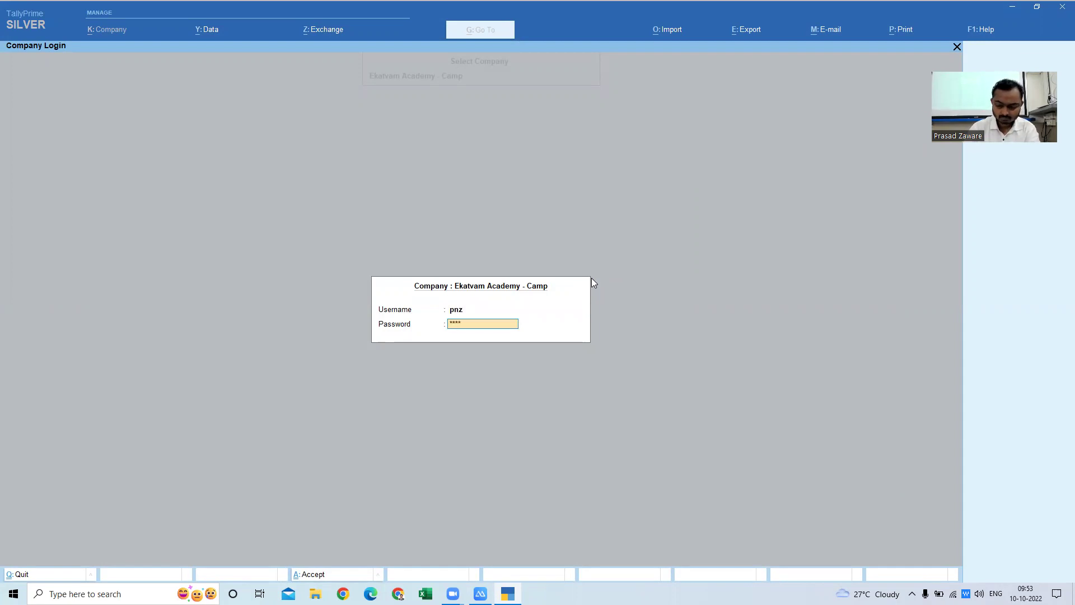
{"action": "key", "text": "Return"}
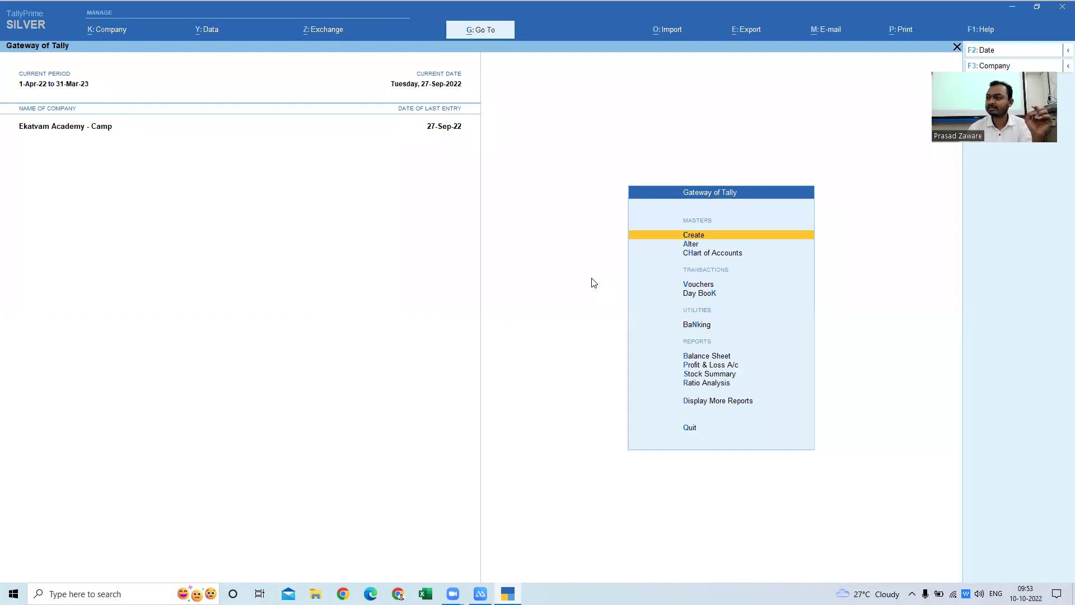
- Open Display More Reports from the Gateway of Tally
{"action": "key", "text": "Down"}
{"action": "key", "text": "Down"}
{"action": "key", "text": "Down"}
{"action": "key", "text": "Down"}
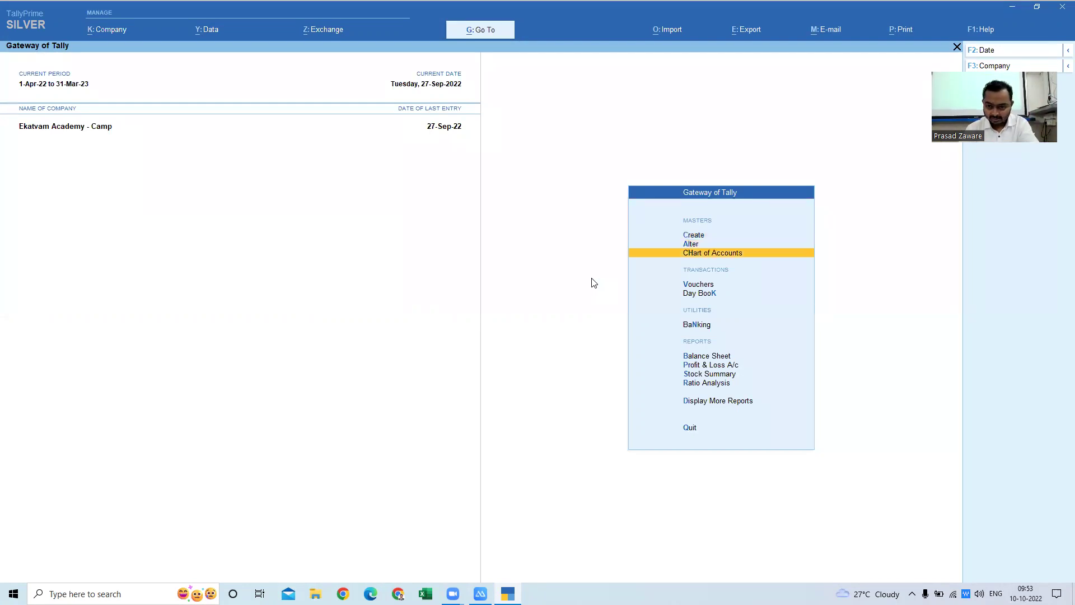
{"action": "key", "text": "Up"}
{"action": "key", "text": "Up"}
{"action": "key", "text": "Up"}
{"action": "key", "text": "Up"}
{"action": "key", "text": "Down"}
{"action": "key", "text": "Down"}
{"action": "key", "text": "Down"}
{"action": "key", "text": "Down"}
{"action": "key", "text": "Down"}
{"action": "key", "text": "Down"}
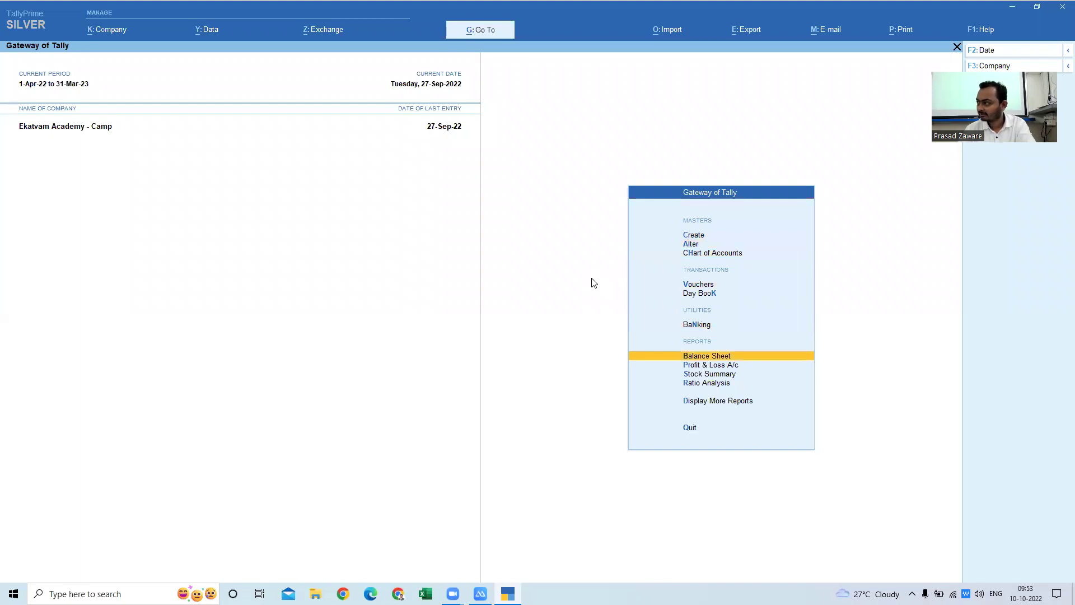
{"action": "key", "text": "Down"}
{"action": "key", "text": "Down"}
{"action": "key", "text": "Up"}
{"action": "key", "text": "Up"}
{"action": "key", "text": "Down"}
{"action": "key", "text": "Down"}
{"action": "key", "text": "Down"}
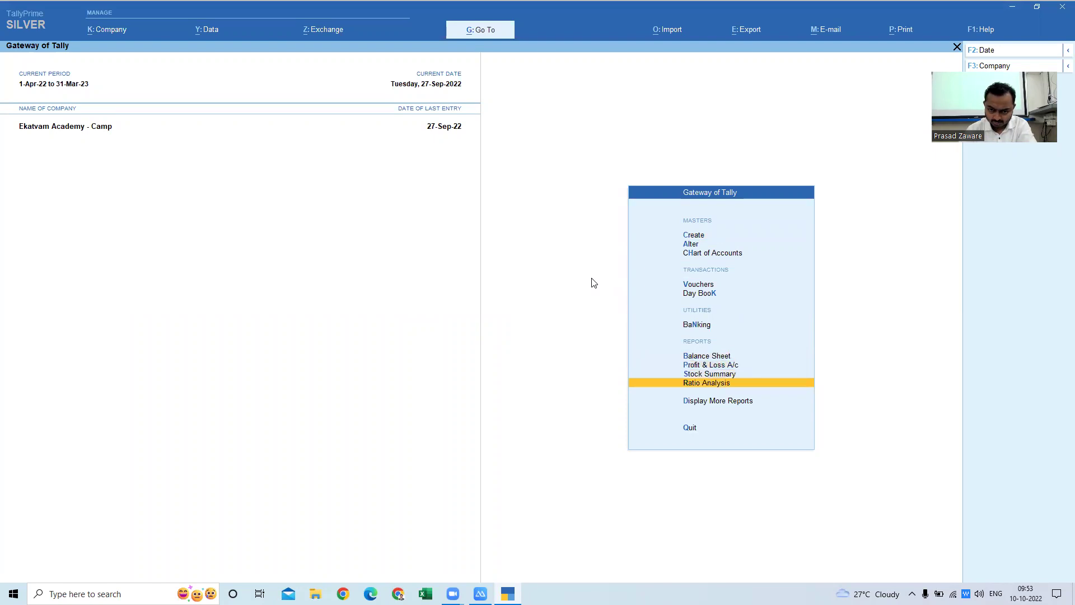
{"action": "key", "text": "Up"}
{"action": "key", "text": "Up"}
{"action": "key", "text": "Up"}
{"action": "key", "text": "Up"}
{"action": "key", "text": "Up"}
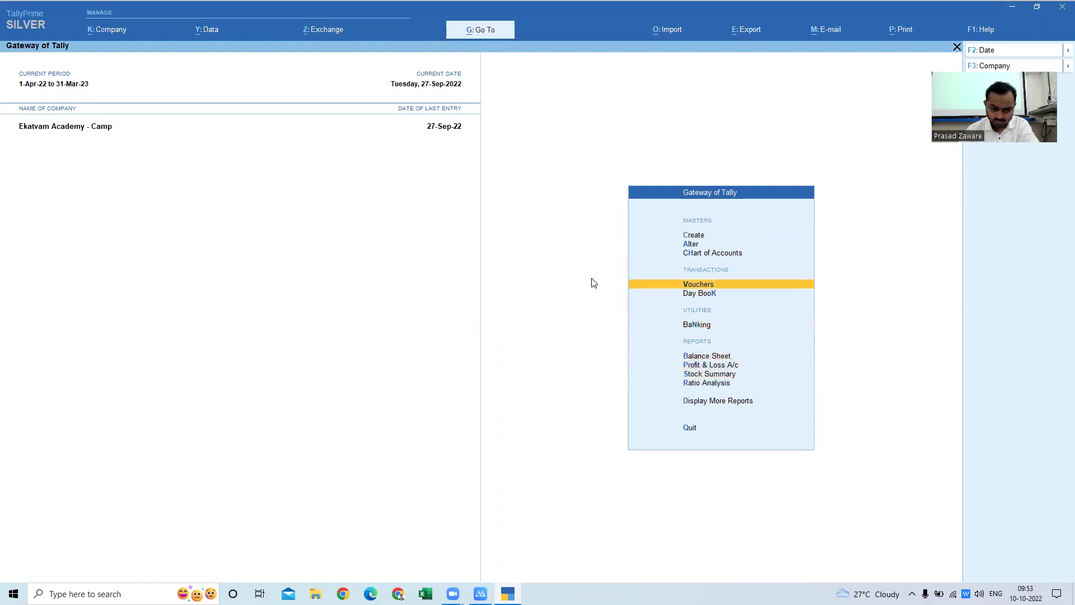
{"action": "key", "text": "Down"}
{"action": "key", "text": "Down"}
{"action": "key", "text": "Down"}
{"action": "key", "text": "Down"}
{"action": "key", "text": "Down"}
{"action": "key", "text": "Down"}
{"action": "key", "text": "Down"}
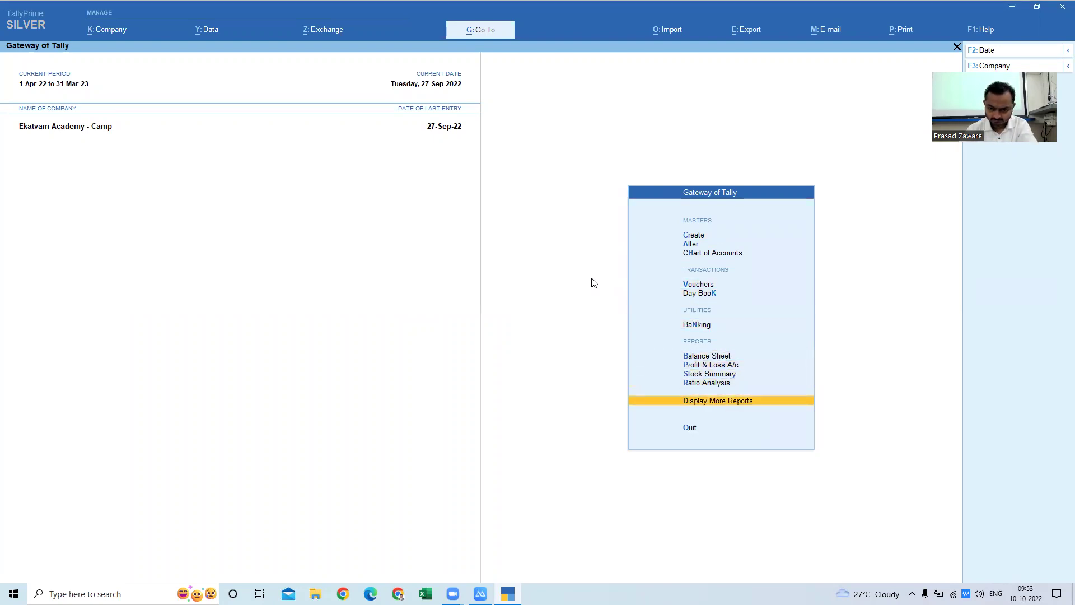
{"action": "key", "text": "Return"}
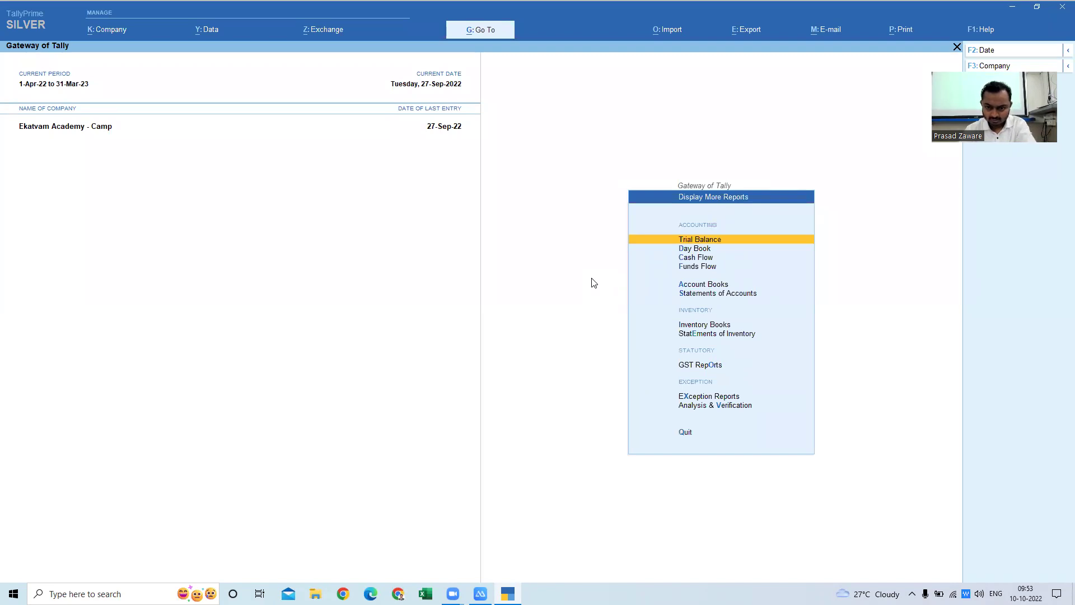
- Choose Account Books > Ledger to bring up the List of Ledgers
{"action": "key", "text": "Down"}
{"action": "key", "text": "Down"}
{"action": "key", "text": "Down"}
{"action": "key", "text": "Down"}
{"action": "key", "text": "Down"}
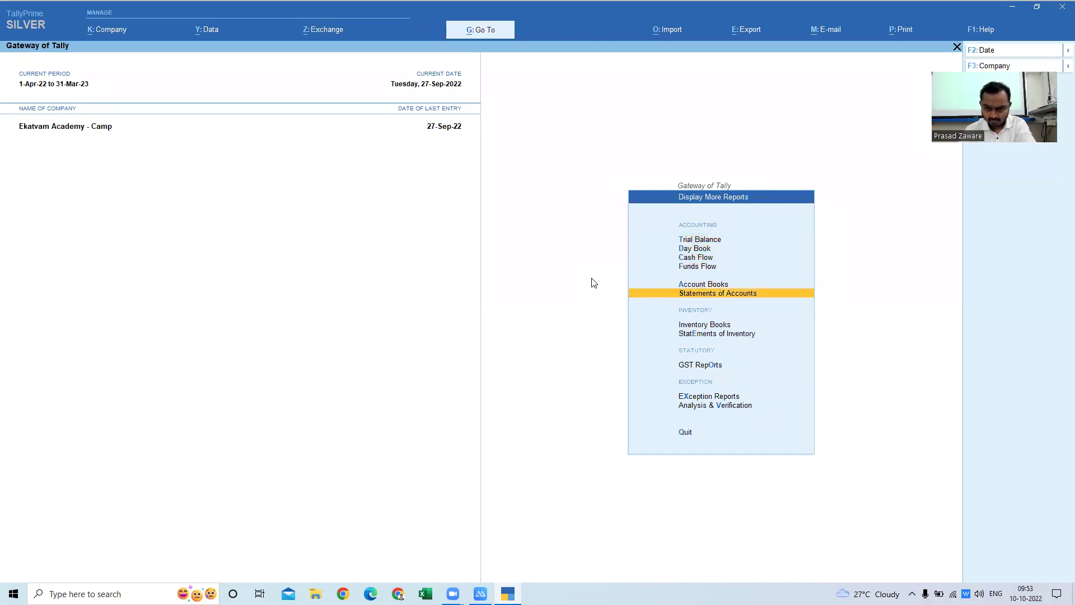
{"action": "key", "text": "Up"}
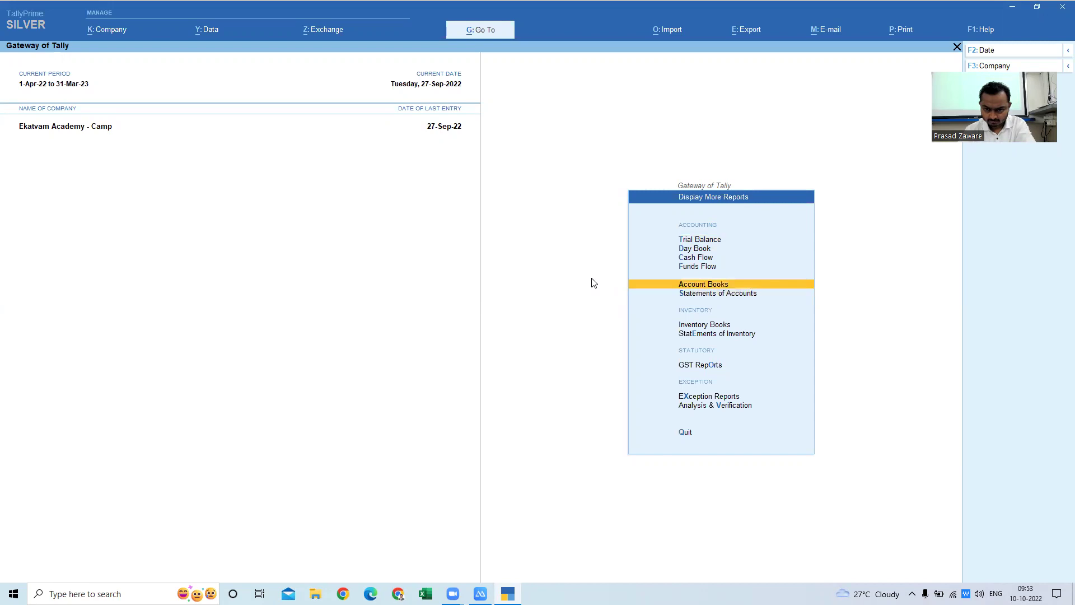
{"action": "key", "text": "Down"}
{"action": "key", "text": "Up"}
{"action": "key", "text": "Up"}
{"action": "key", "text": "Down"}
{"action": "key", "text": "Return"}
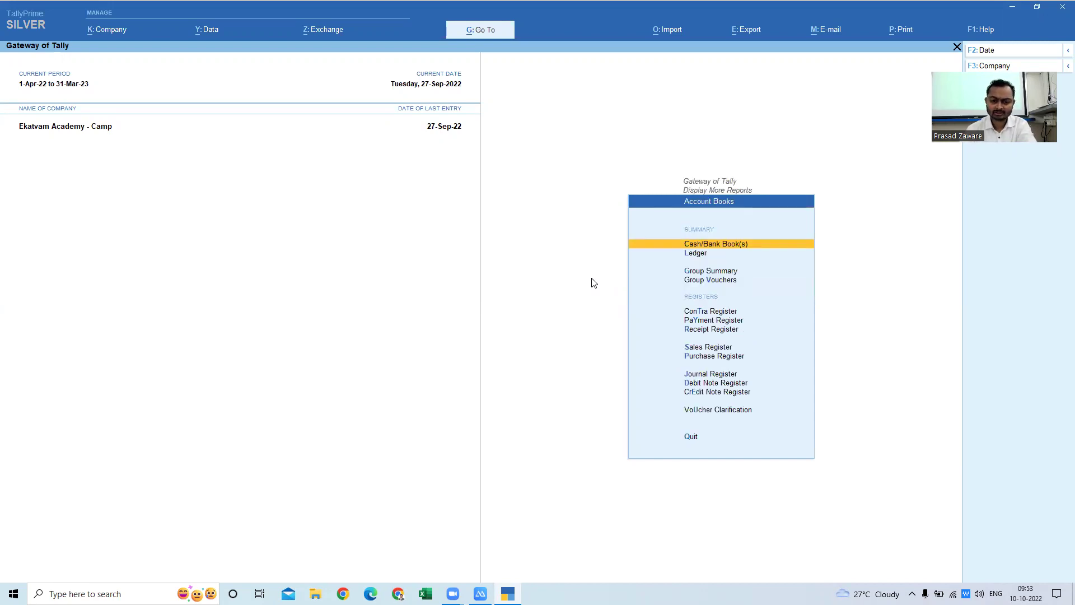
{"action": "key", "text": "Down"}
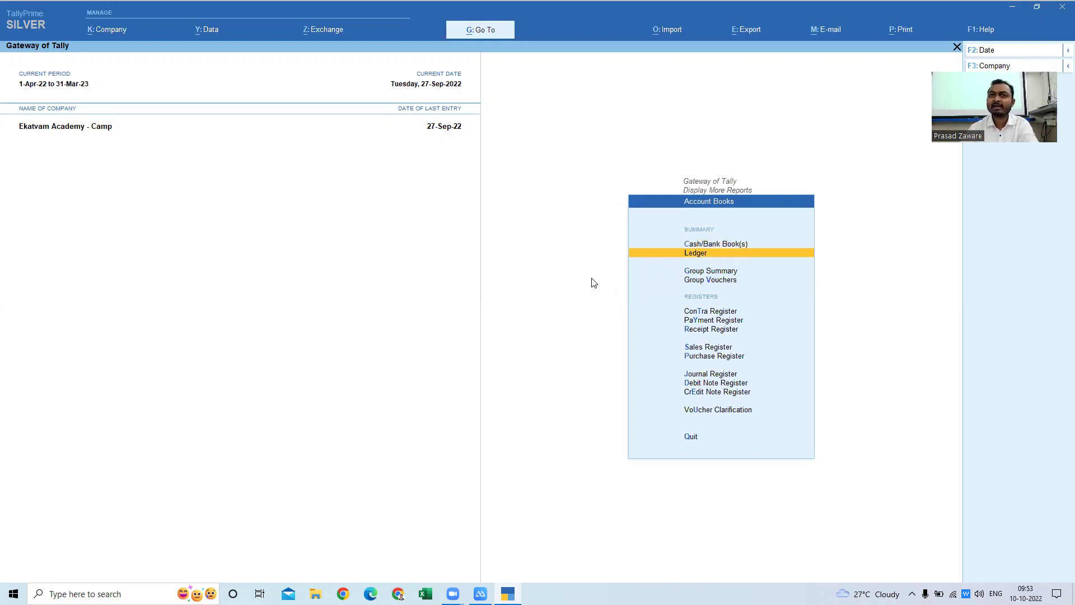
{"action": "key", "text": "Return"}
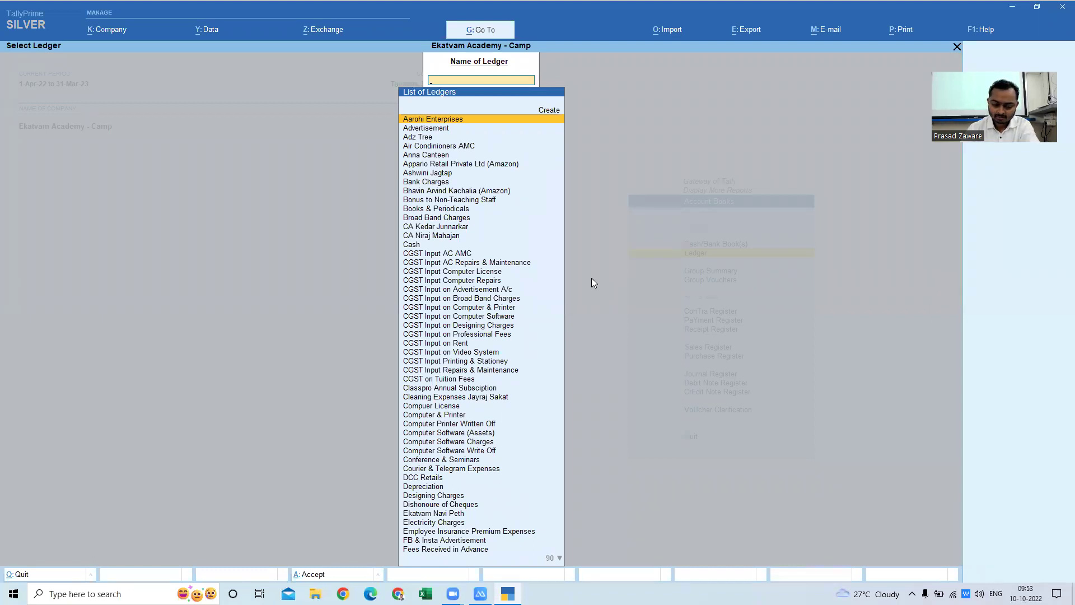
- Check the supplier on the iPad invoice, then filter the ledger list with 'App' to Appario Retail
{"action": "type", "text": "Repa"}
{"action": "key", "text": "BackSpace"}
{"action": "key", "text": "BackSpace"}
{"action": "key", "text": "BackSpace"}
{"action": "key", "text": "BackSpace"}
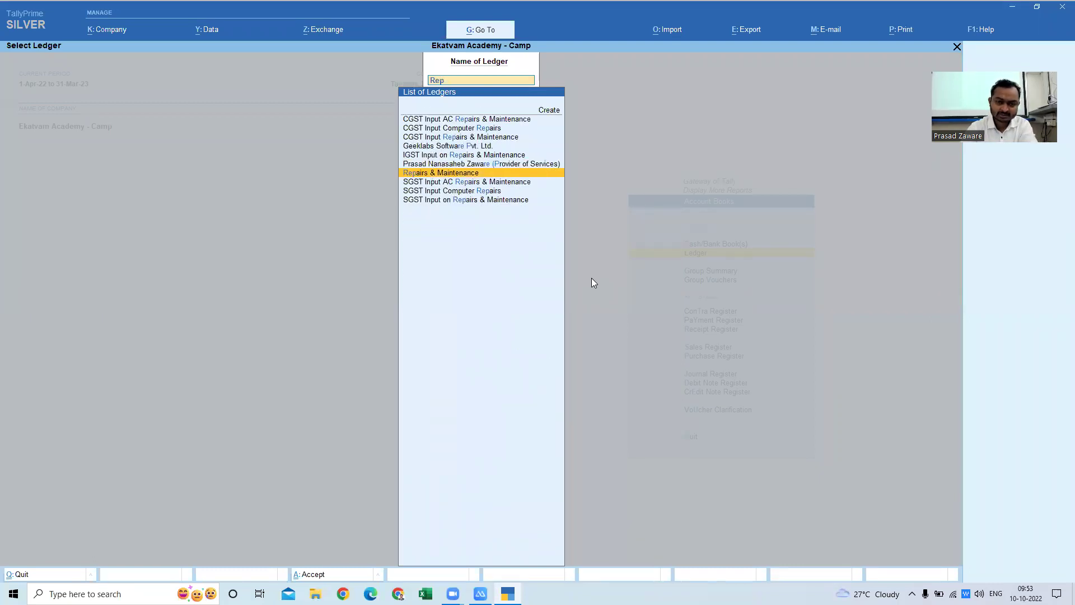
{"action": "key", "text": "alt+Tab"}
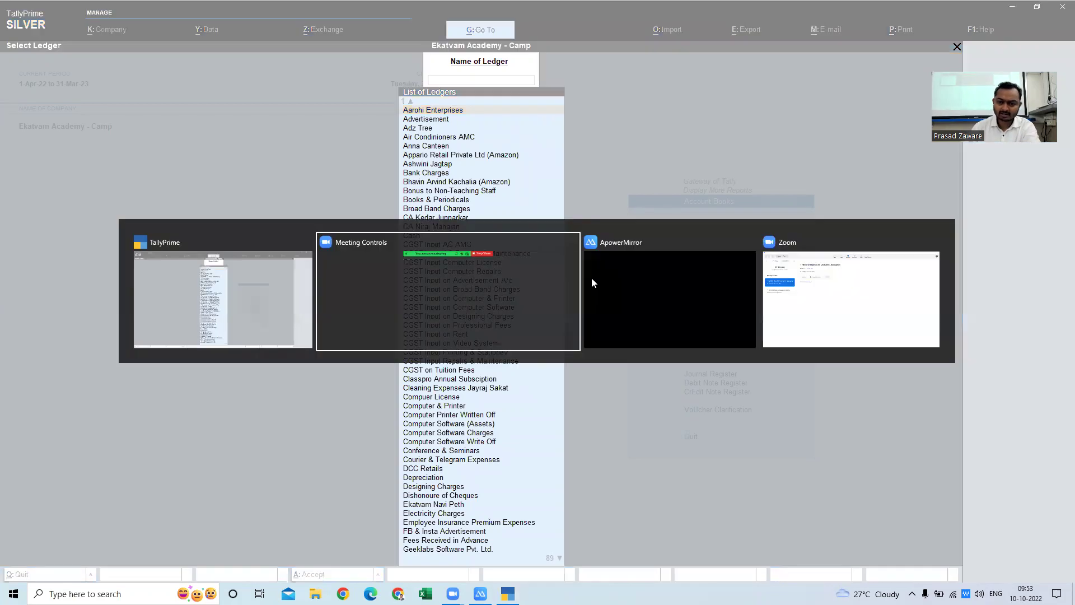
{"action": "left_click", "coordinate": [593, 283]}
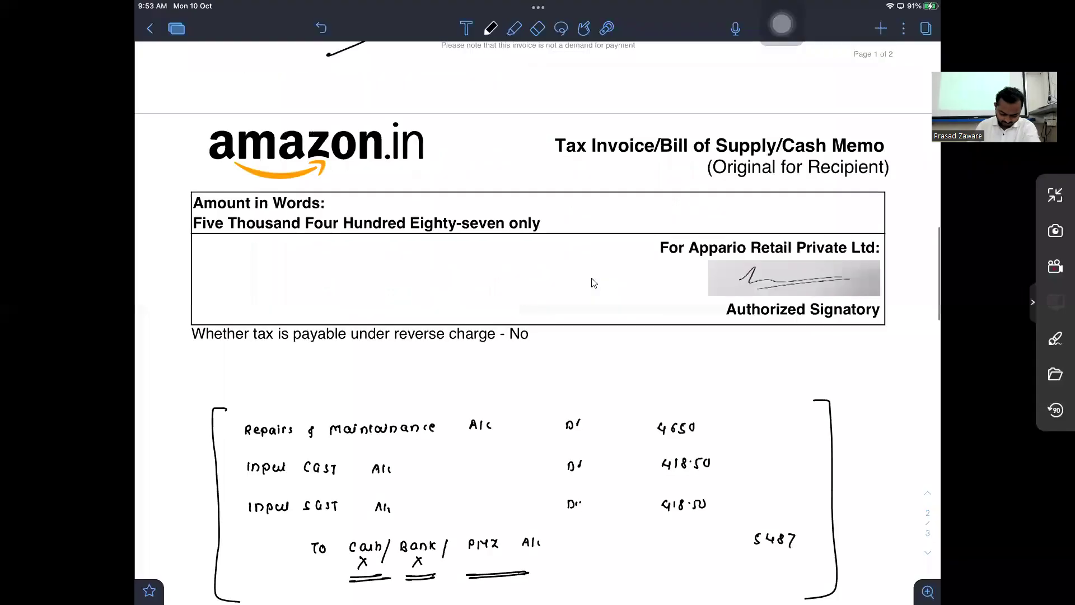
{"action": "scroll", "coordinate": [594, 283], "scroll_direction": "up", "scroll_amount": 10}
{"action": "key", "text": "alt+Tab"}
{"action": "type", "text": "App"}
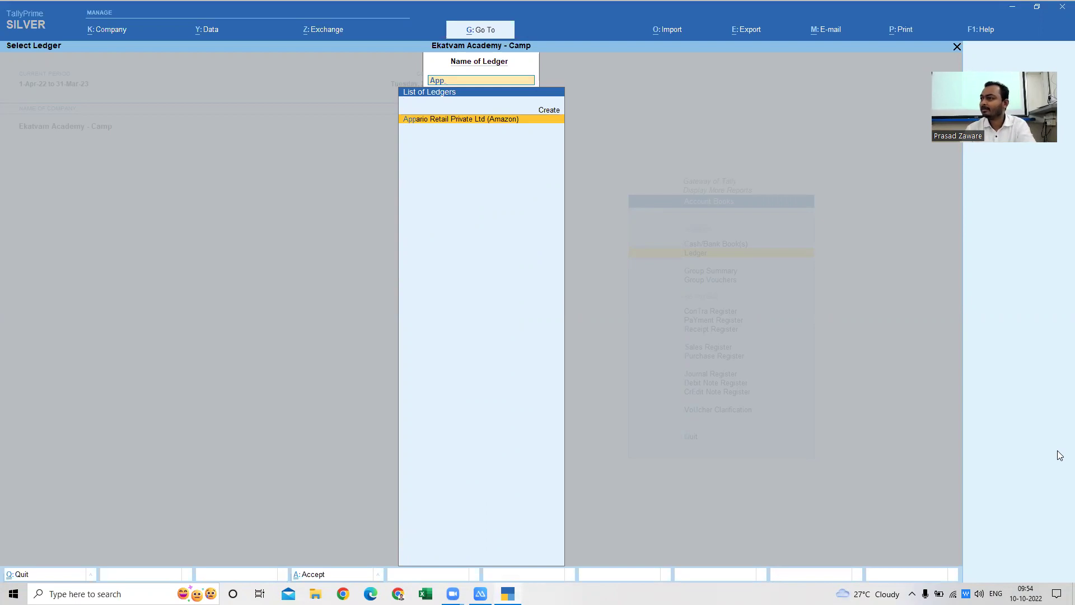
- Open the Appario Retail ledger vouchers for the period starting 1-4-2021
{"action": "key", "text": "Return"}
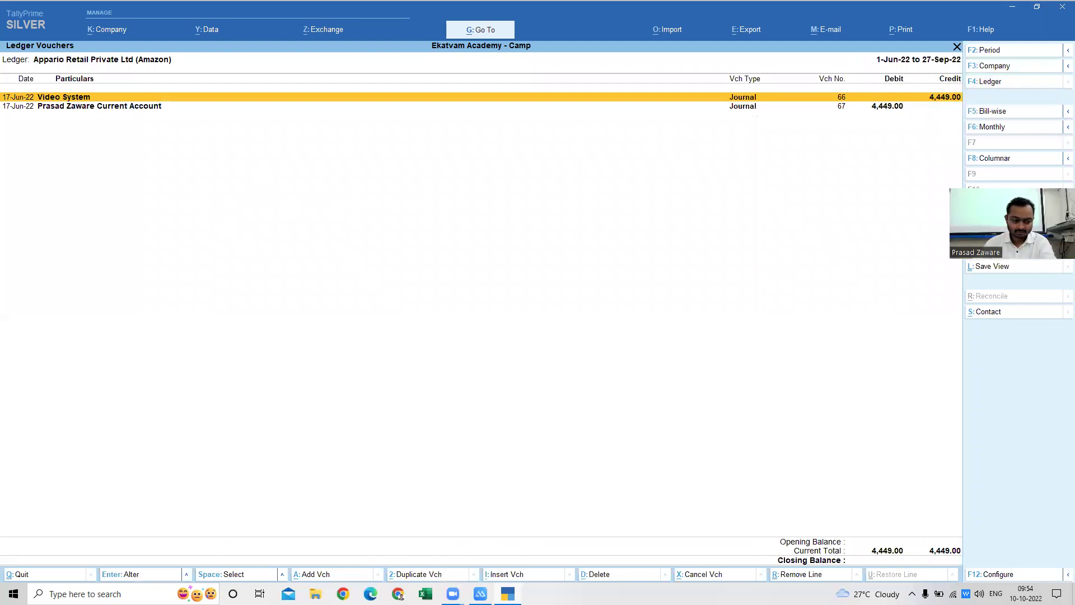
{"action": "key", "text": "F2"}
{"action": "type", "text": "1.4.2021"}
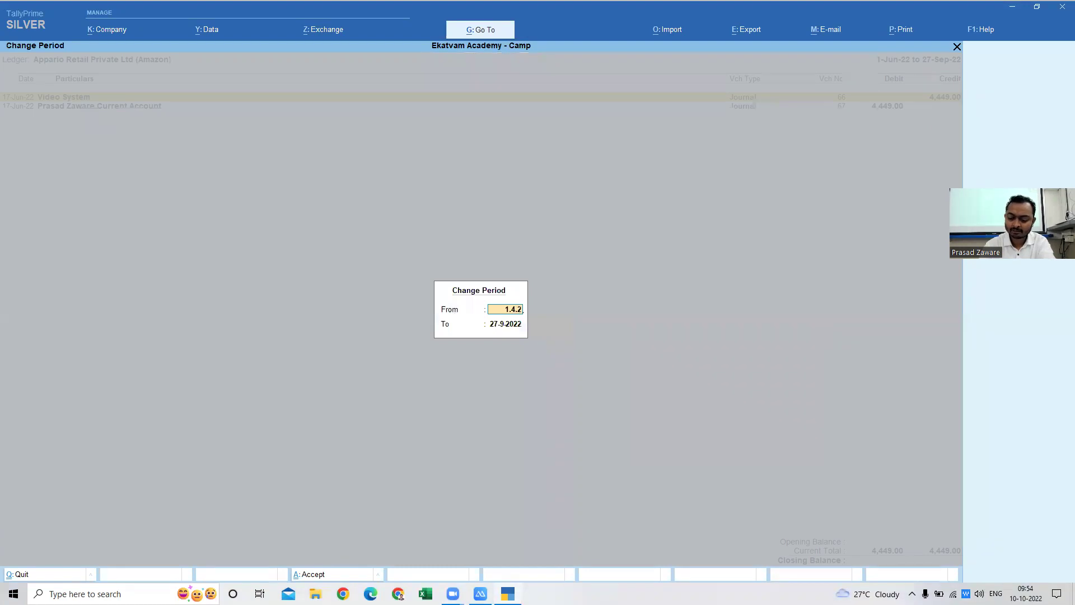
{"action": "key", "text": "Return"}
{"action": "key", "text": "Return"}
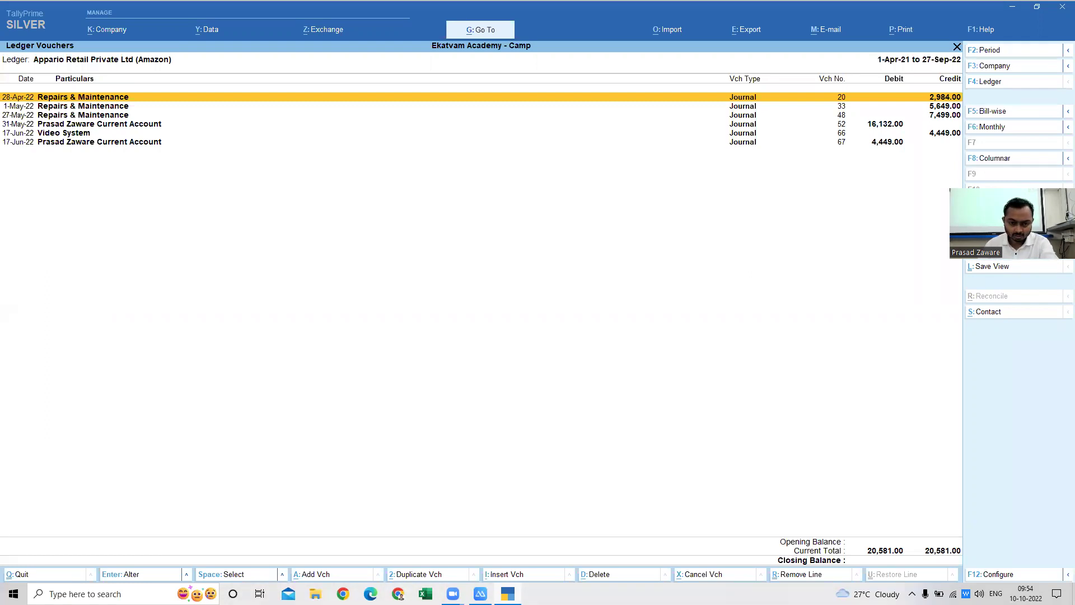
- Recheck the period, view the 28-Apr-22 voucher, and close it without saving
{"action": "key", "text": "F2"}
{"action": "key", "text": "Return"}
{"action": "key", "text": "Return"}
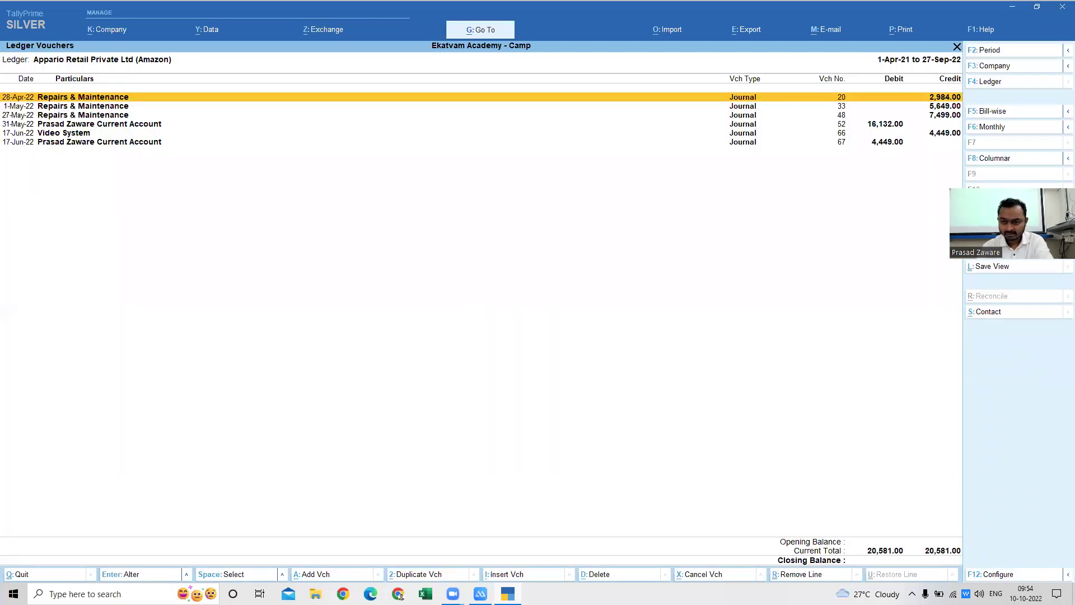
{"action": "key", "text": "Down"}
{"action": "key", "text": "Down"}
{"action": "key", "text": "Up"}
{"action": "key", "text": "Up"}
{"action": "key", "text": "Return"}
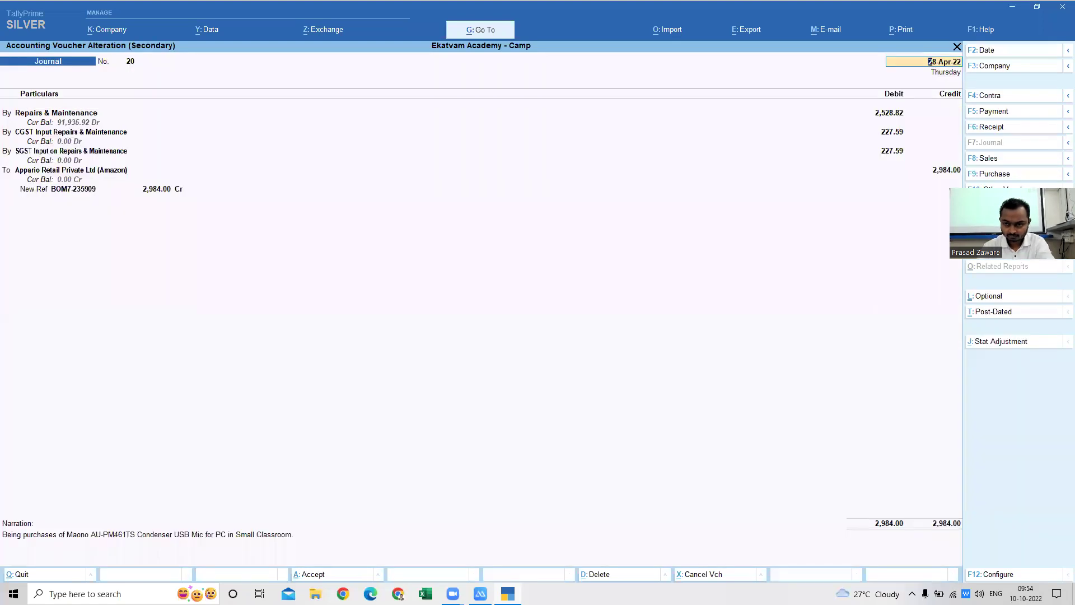
{"action": "key", "text": "BackSpace"}
{"action": "key", "text": "Escape"}
{"action": "key", "text": "Down"}
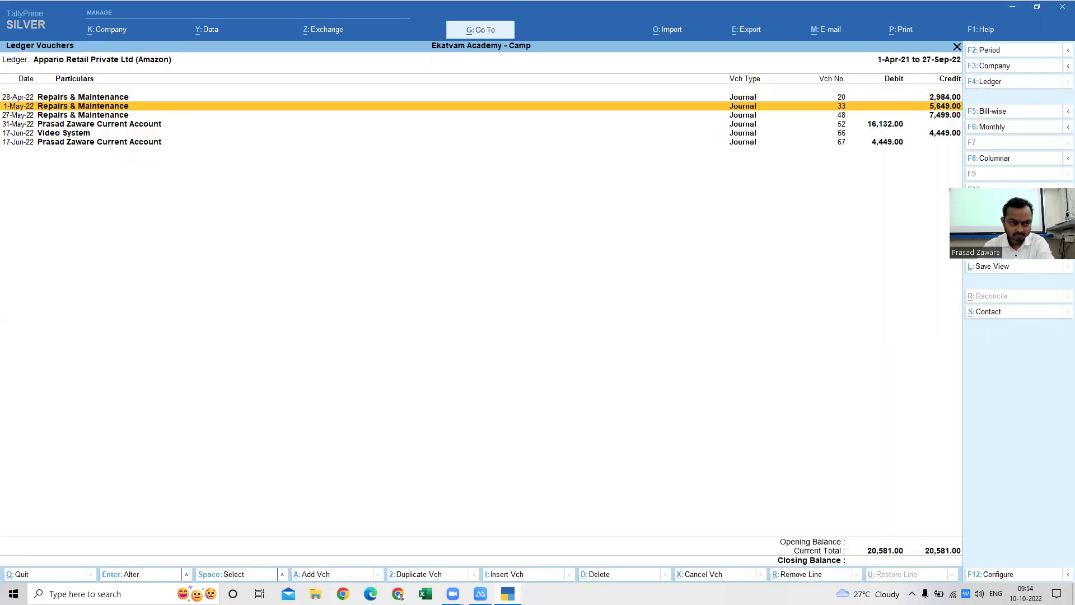
- Set the period from 1-4-2020, then filter the ledger list with 'Repa'
{"action": "key", "text": "F2"}
{"action": "type", "text": "1.4.2020"}
{"action": "key", "text": "Return"}
{"action": "key", "text": "Return"}
{"action": "key", "text": "Down"}
{"action": "key", "text": "Down"}
{"action": "key", "text": "Down"}
{"action": "key", "text": "Down"}
{"action": "key", "text": "Down"}
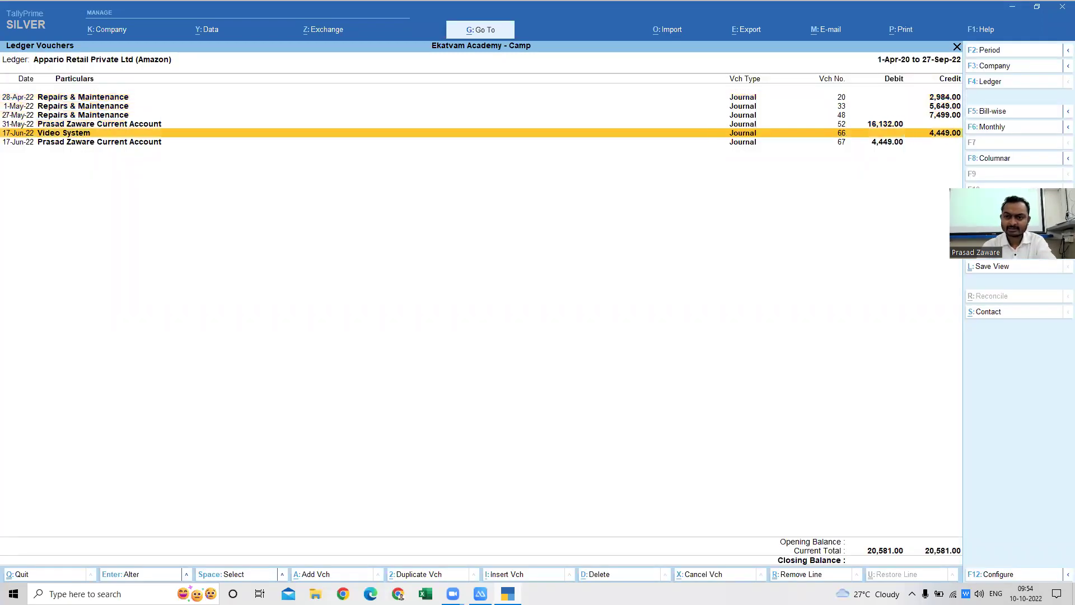
{"action": "key", "text": "F4"}
{"action": "type", "text": "Repai"}
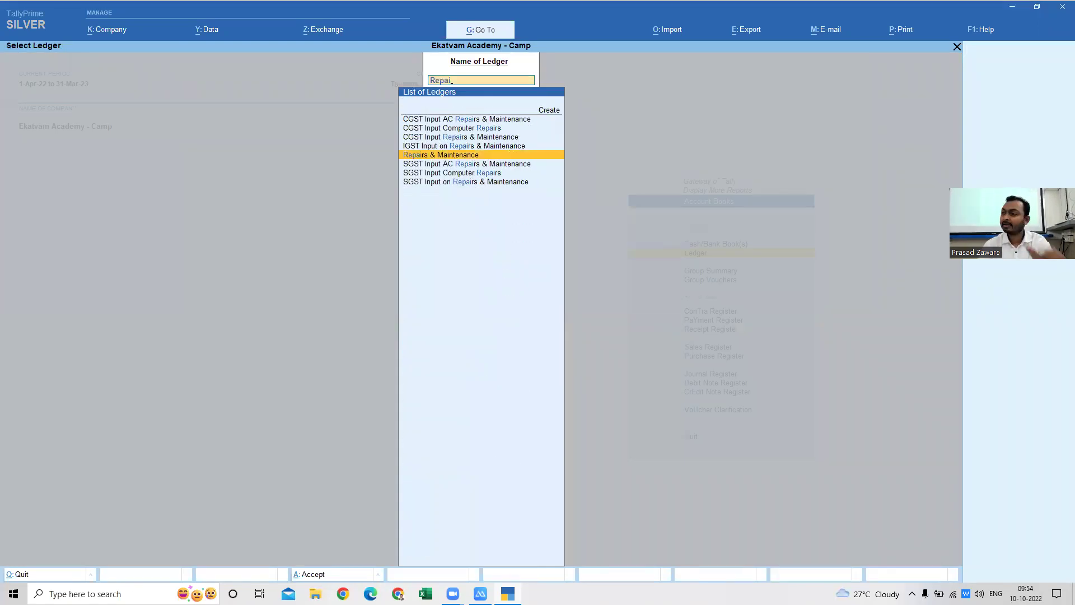
- Show Repairs & Maintenance ledger vouchers for 1-Apr-21 to 27-Sep-22
{"action": "key", "text": "Return"}
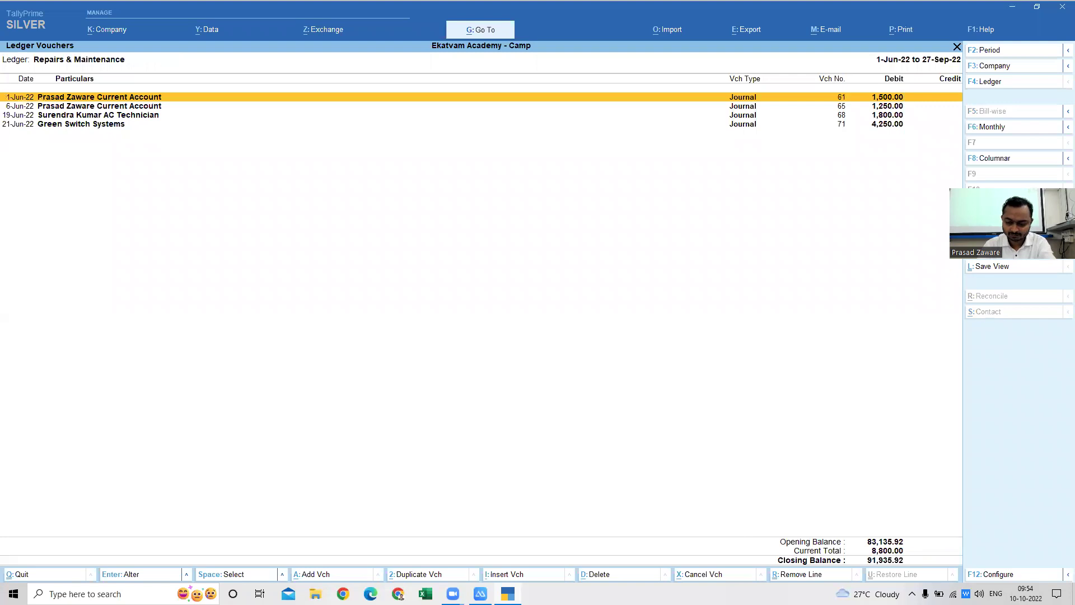
{"action": "key", "text": "F2"}
{"action": "type", "text": "1.4."}
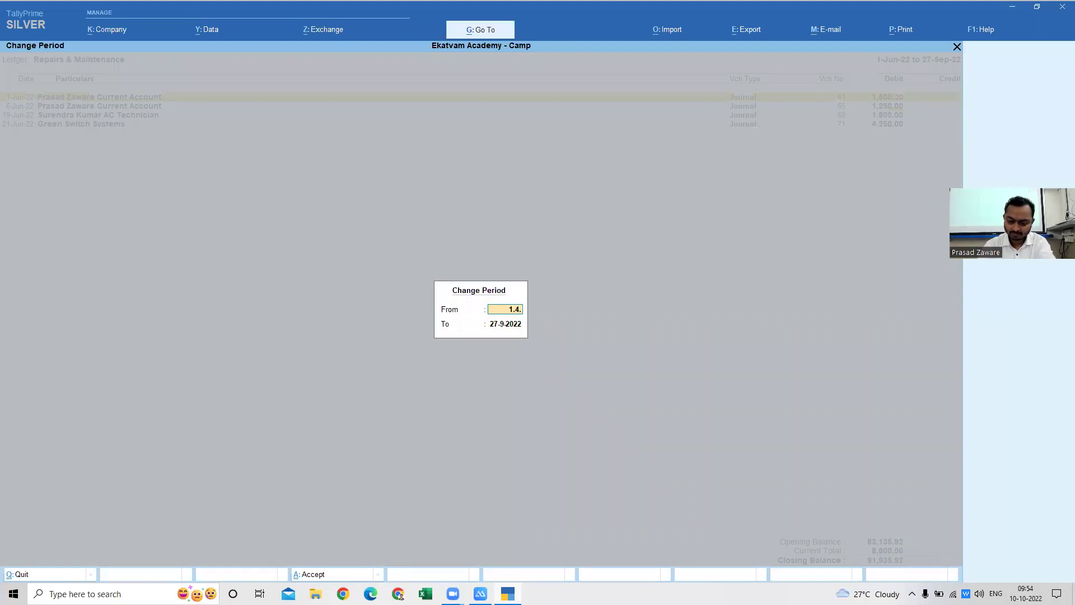
{"action": "type", "text": "2021"}
{"action": "key", "text": "Return"}
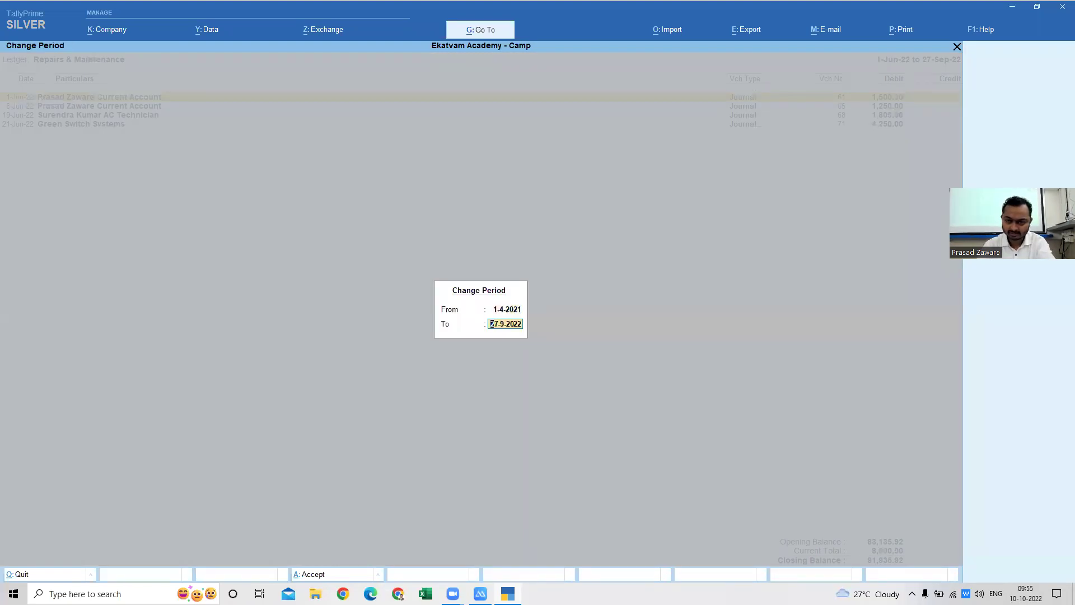
{"action": "key", "text": "Return"}
- Open Journal voucher 86 dated 19-Sep-21
{"action": "key", "text": "Down"}
{"action": "key", "text": "Down"}
{"action": "key", "text": "Down"}
{"action": "key", "text": "Down"}
{"action": "key", "text": "Down"}
{"action": "key", "text": "Down"}
{"action": "key", "text": "Down"}
{"action": "key", "text": "Down"}
{"action": "key", "text": "Down"}
{"action": "key", "text": "Down"}
{"action": "key", "text": "Down"}
{"action": "key", "text": "Down"}
{"action": "key", "text": "Down"}
{"action": "key", "text": "Down"}
{"action": "key", "text": "Down"}
{"action": "key", "text": "Down"}
{"action": "key", "text": "Down"}
{"action": "key", "text": "Down"}
{"action": "key", "text": "Down"}
{"action": "key", "text": "Down"}
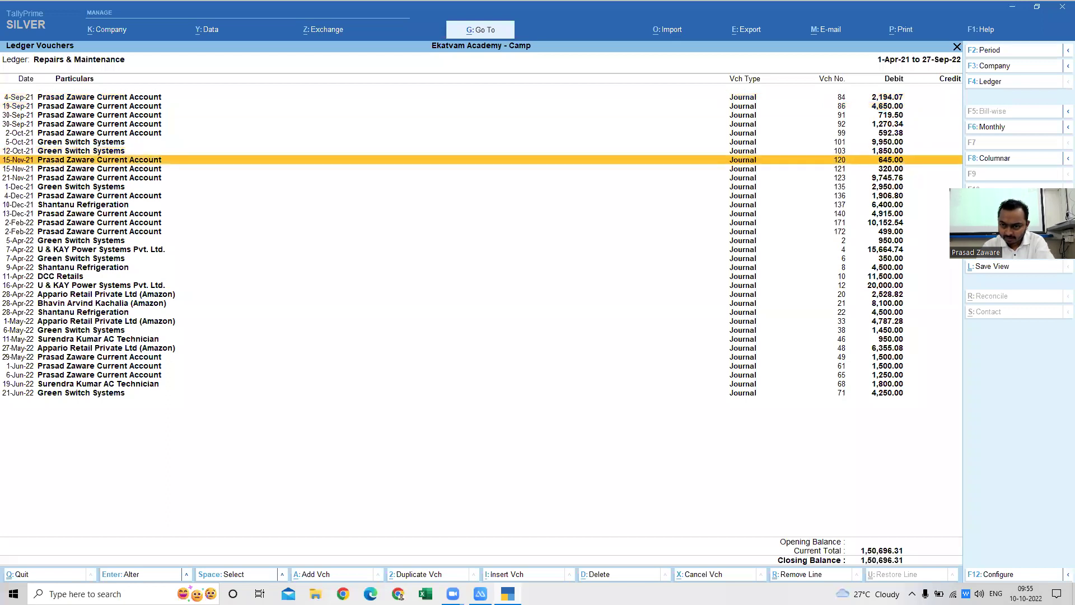
{"action": "key", "text": "Up"}
{"action": "key", "text": "Up"}
{"action": "key", "text": "Up"}
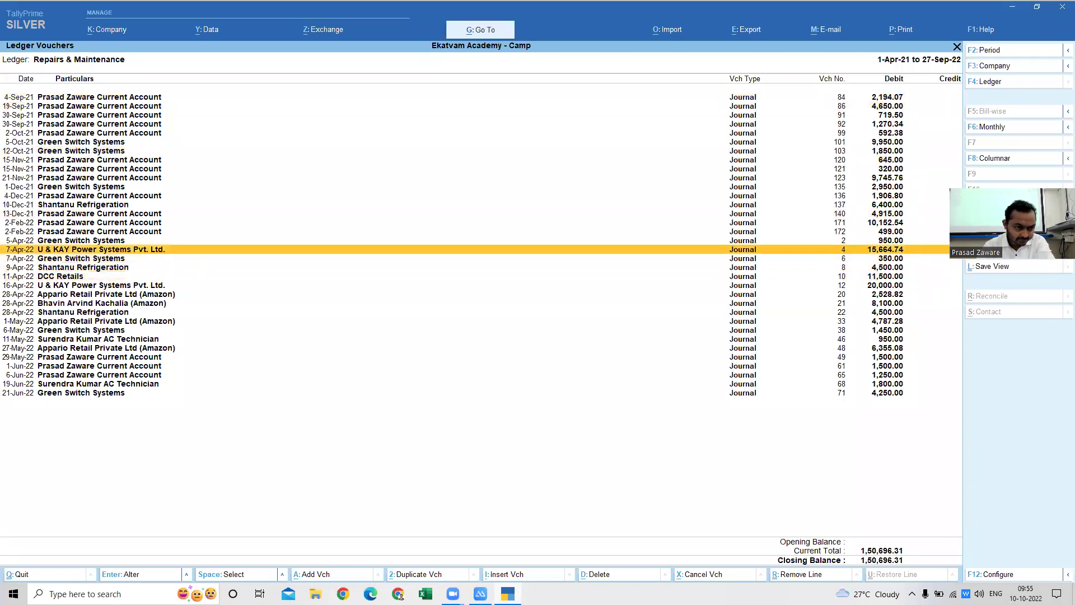
{"action": "key", "text": "Up"}
{"action": "key", "text": "Up"}
{"action": "key", "text": "Up"}
{"action": "key", "text": "Up"}
{"action": "key", "text": "Up"}
{"action": "key", "text": "Up"}
{"action": "key", "text": "Up"}
{"action": "key", "text": "Up"}
{"action": "key", "text": "Up"}
{"action": "key", "text": "Up"}
{"action": "key", "text": "Up"}
{"action": "key", "text": "Up"}
{"action": "key", "text": "Up"}
{"action": "key", "text": "Up"}
{"action": "key", "text": "Up"}
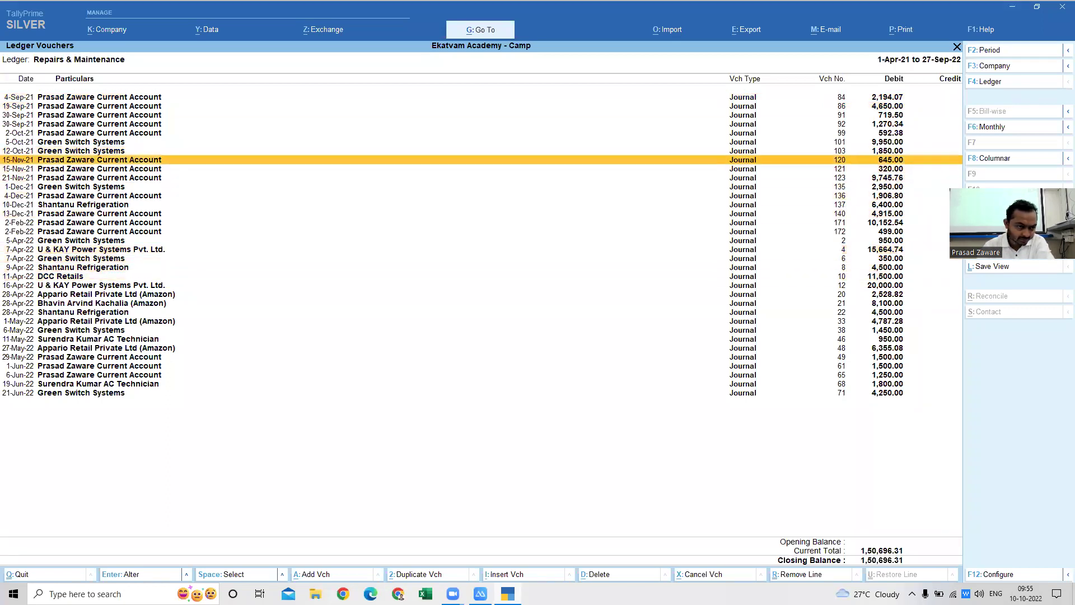
{"action": "key", "text": "Up"}
{"action": "key", "text": "Return"}
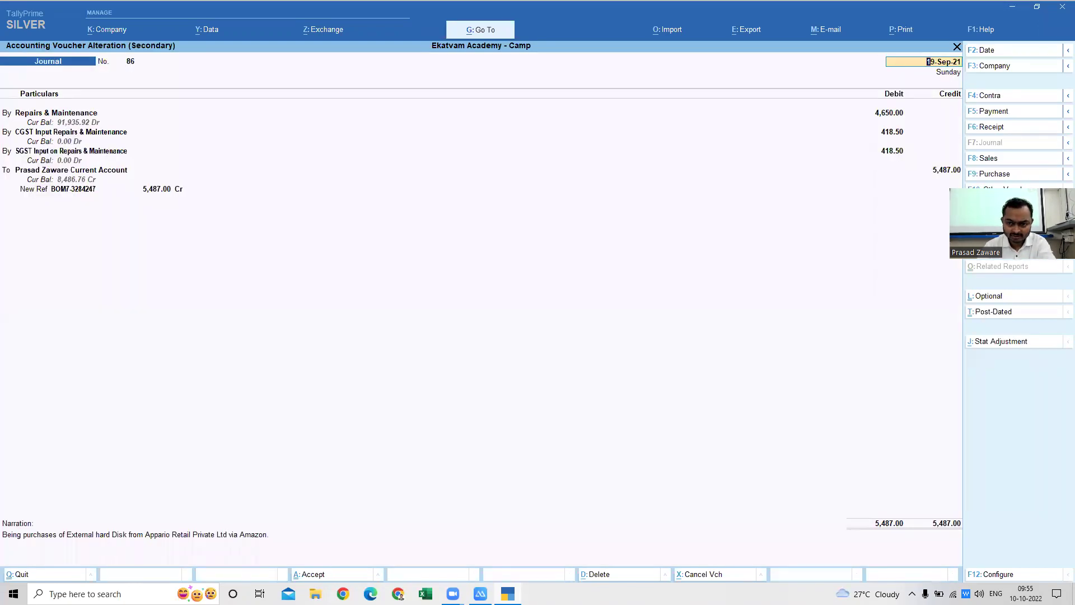
- Reopen voucher 86, verify Repairs & Maintenance 4,650.00 and CGST 418.50, then view the notes
{"action": "key", "text": "Escape"}
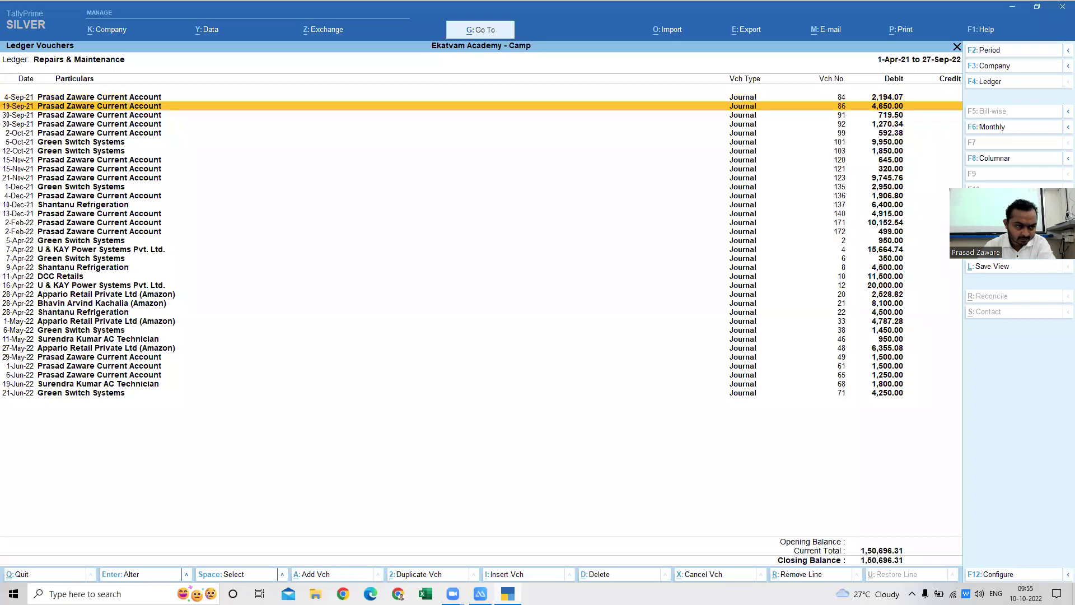
{"action": "key", "text": "Return"}
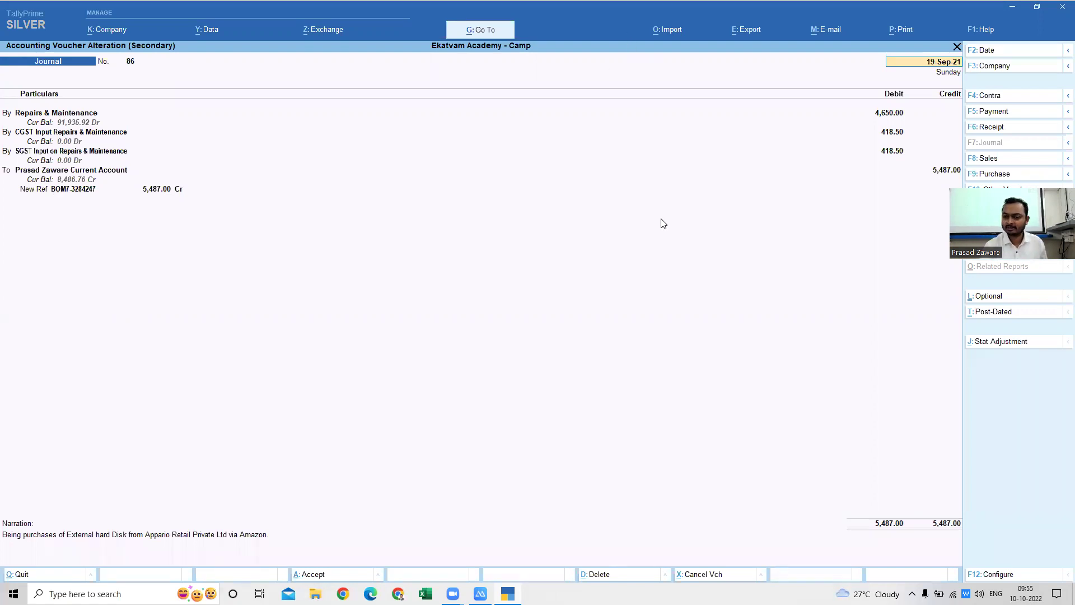
{"action": "key", "text": "Return"}
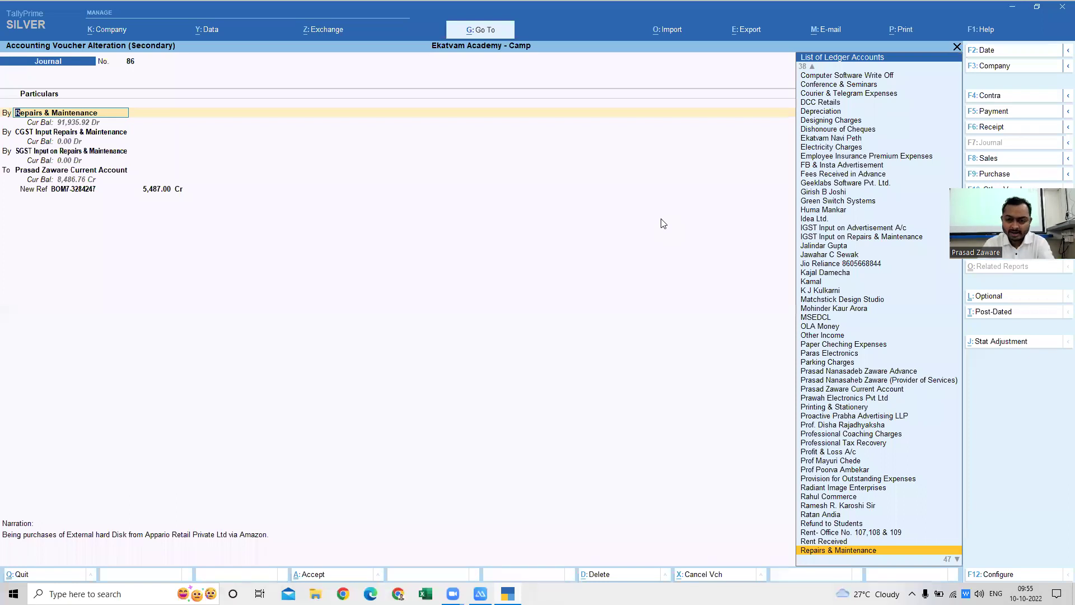
{"action": "key", "text": "BackSpace"}
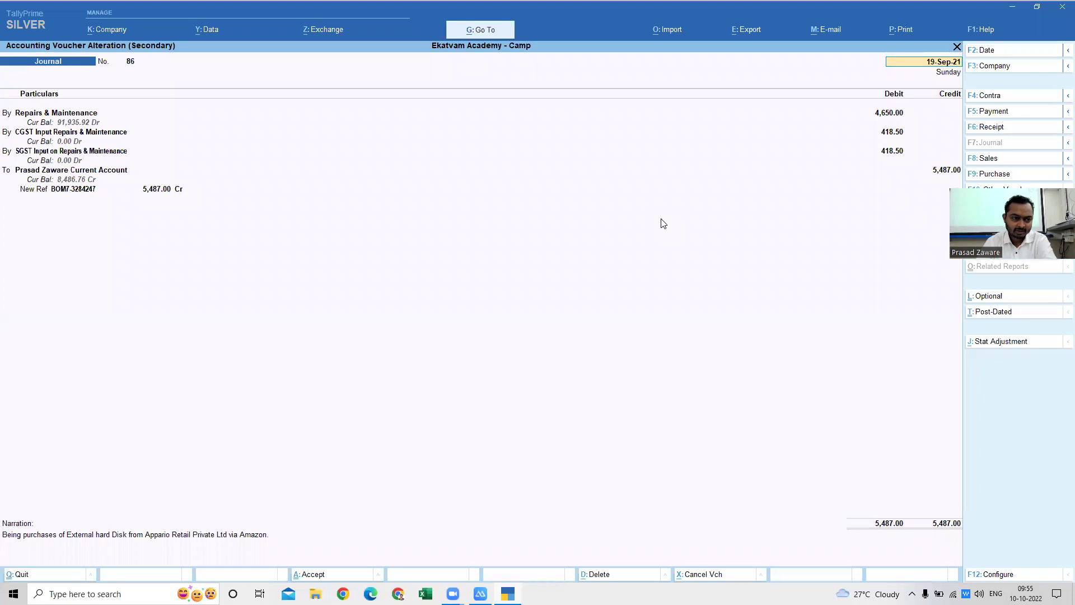
{"action": "key", "text": "Return"}
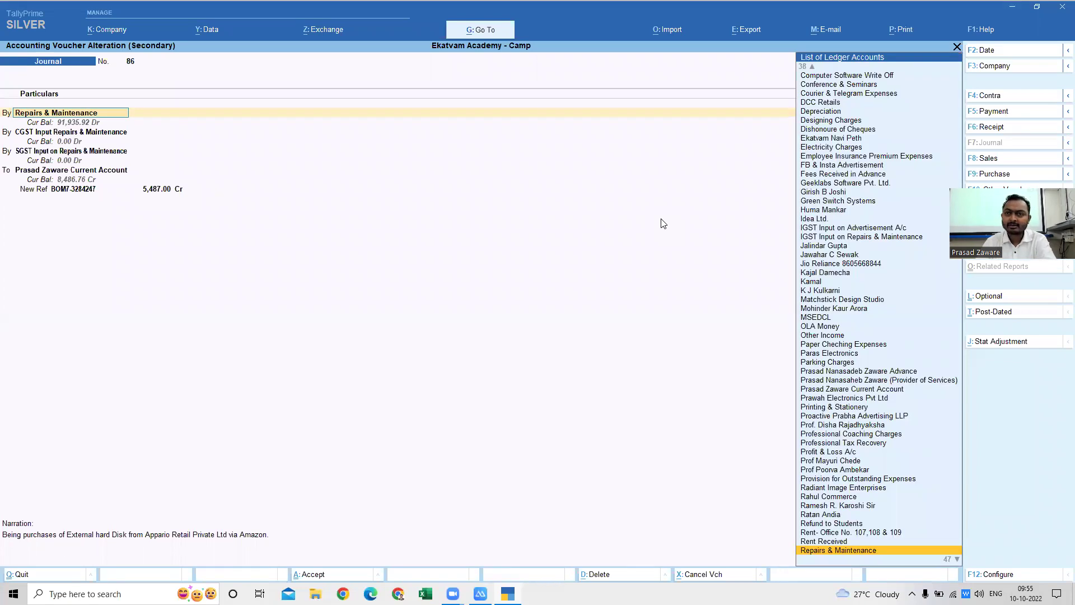
{"action": "key", "text": "Return"}
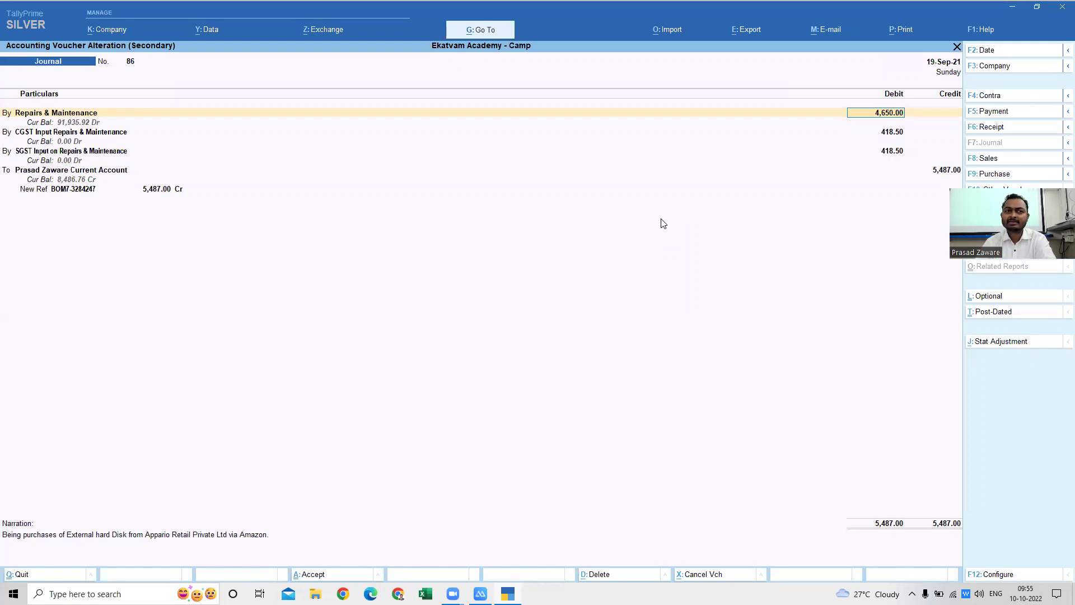
{"action": "key", "text": "Return"}
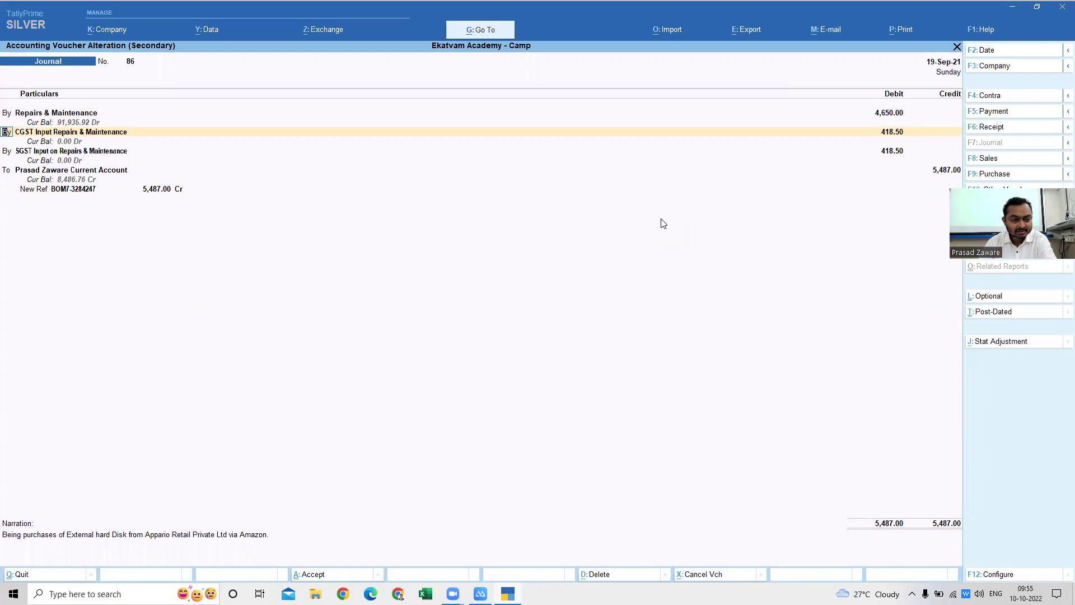
{"action": "key", "text": "Return"}
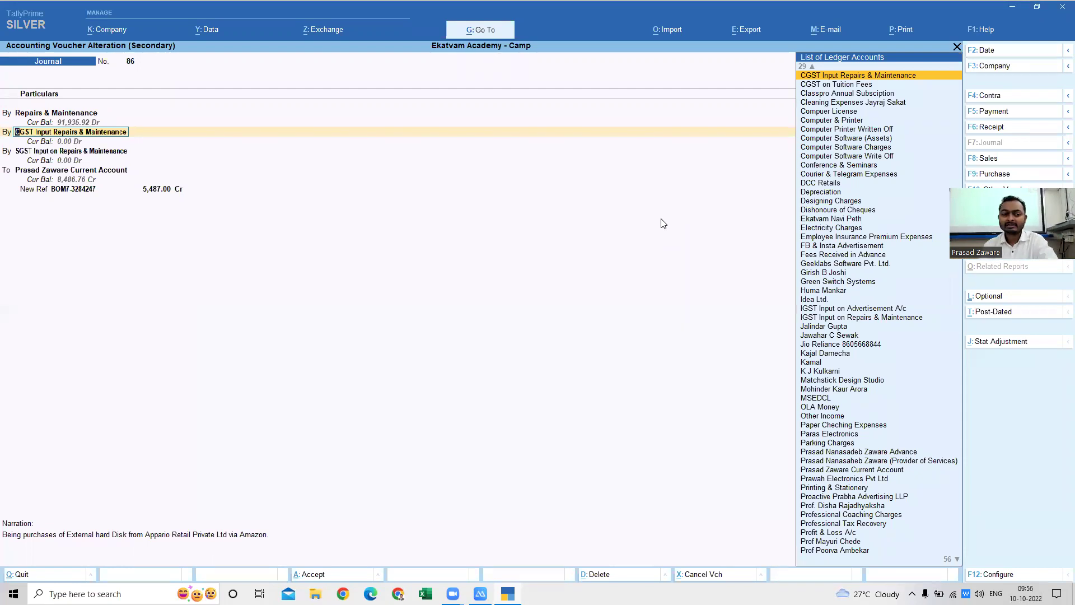
{"action": "key", "text": "Return"}
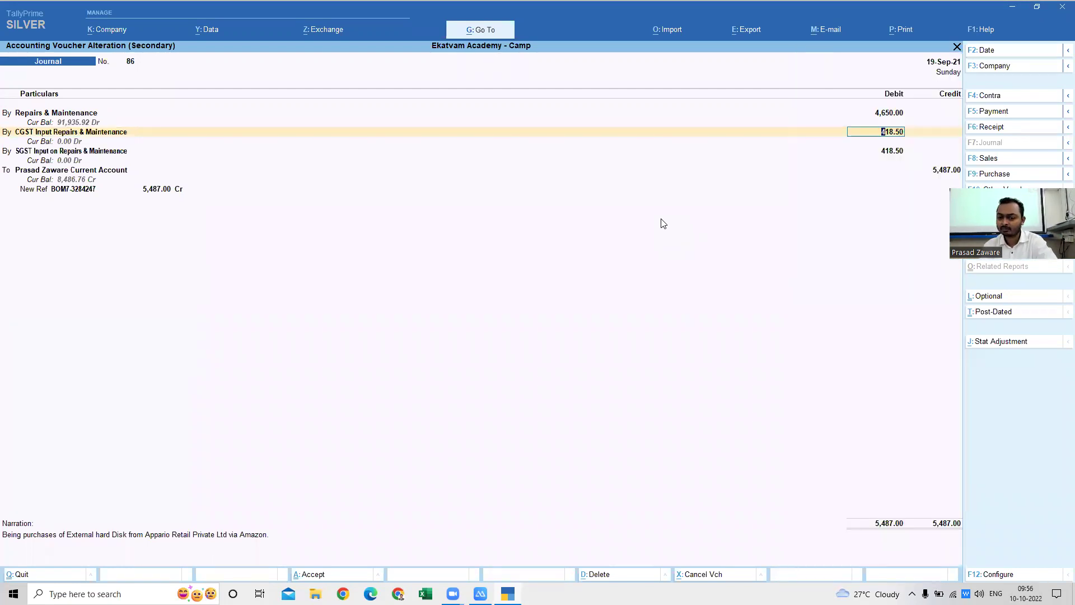
{"action": "key", "text": "alt+Tab"}
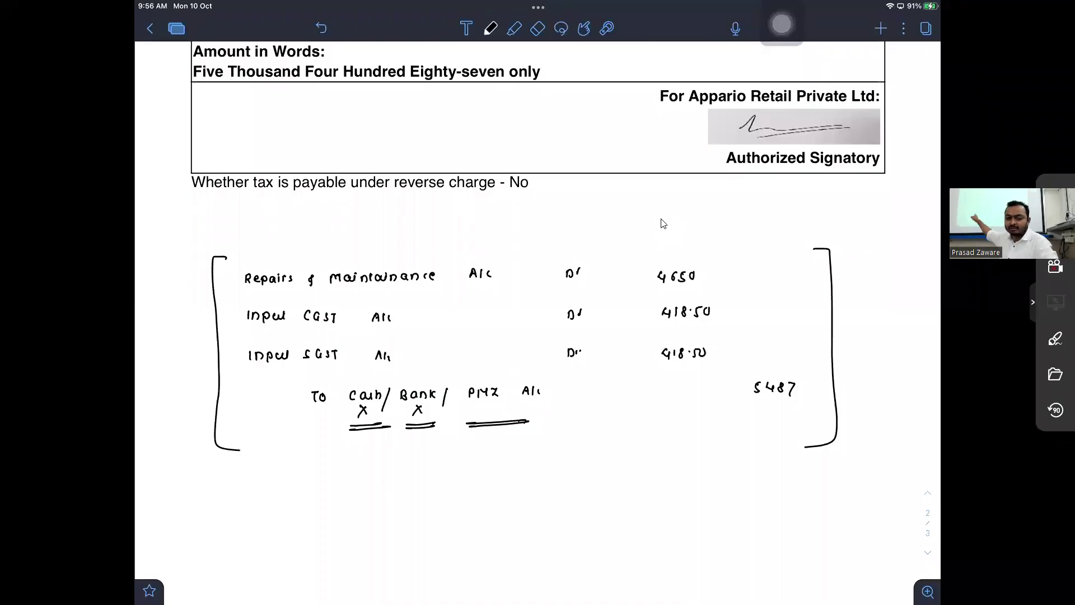
- Compare the handwritten entry with voucher 86, then return to TallyPrime
{"action": "key", "text": "alt+Tab"}
{"action": "key", "text": "alt+Tab"}
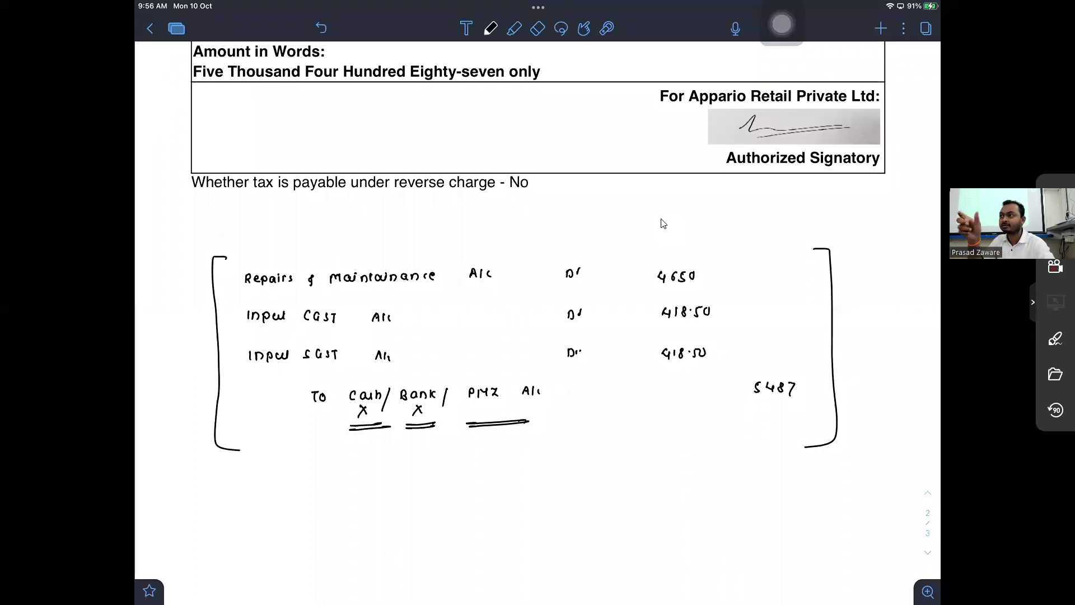
{"action": "key", "text": "alt+Tab"}
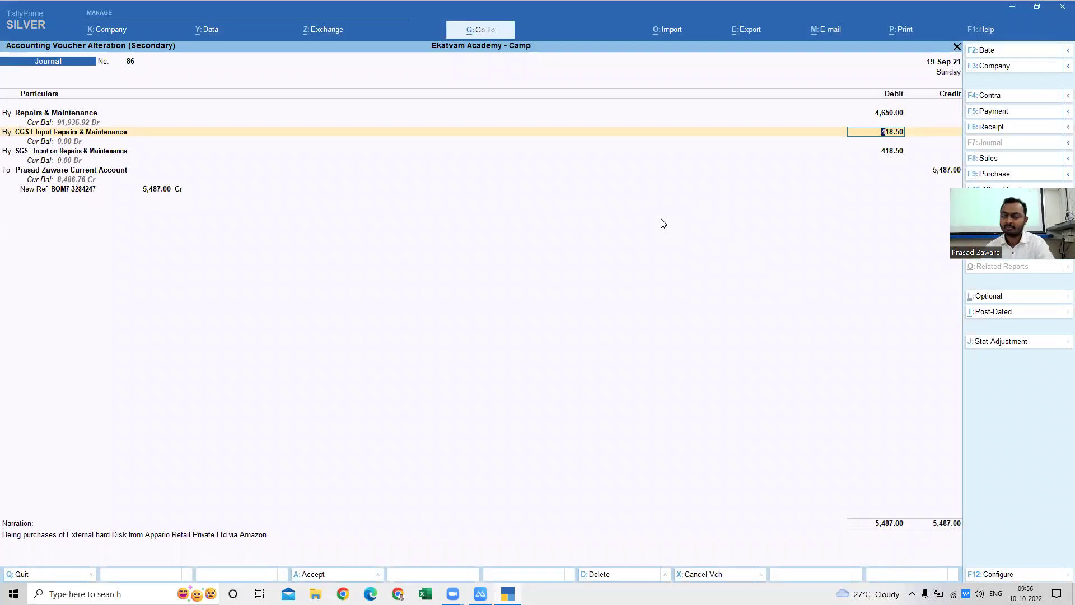
- Step through the SGST and credited ledger lines, keeping New Ref as bill adjustment
{"action": "key", "text": "Return"}
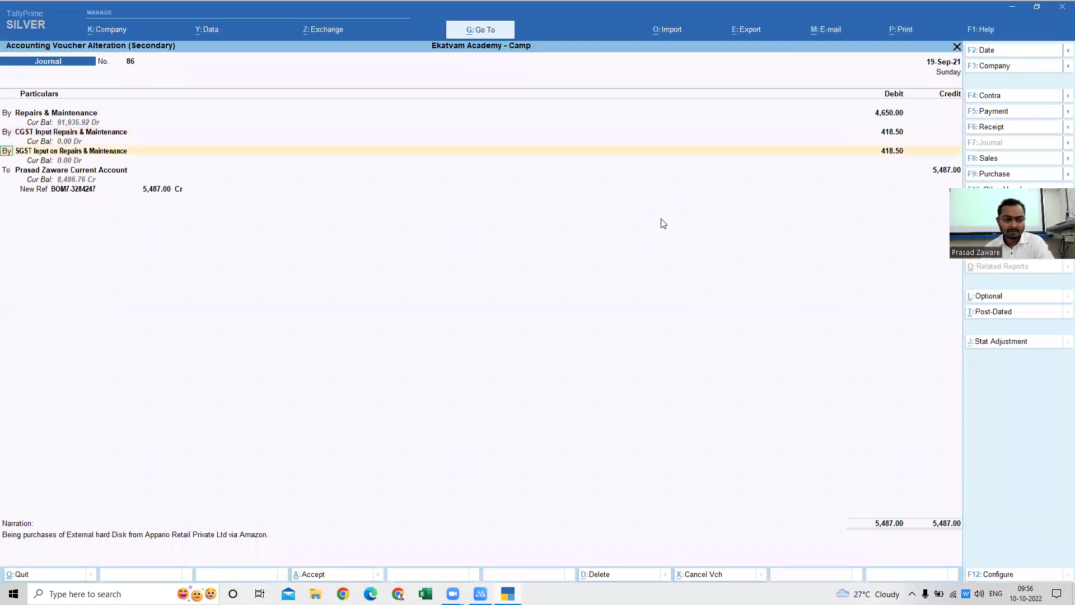
{"action": "key", "text": "Return"}
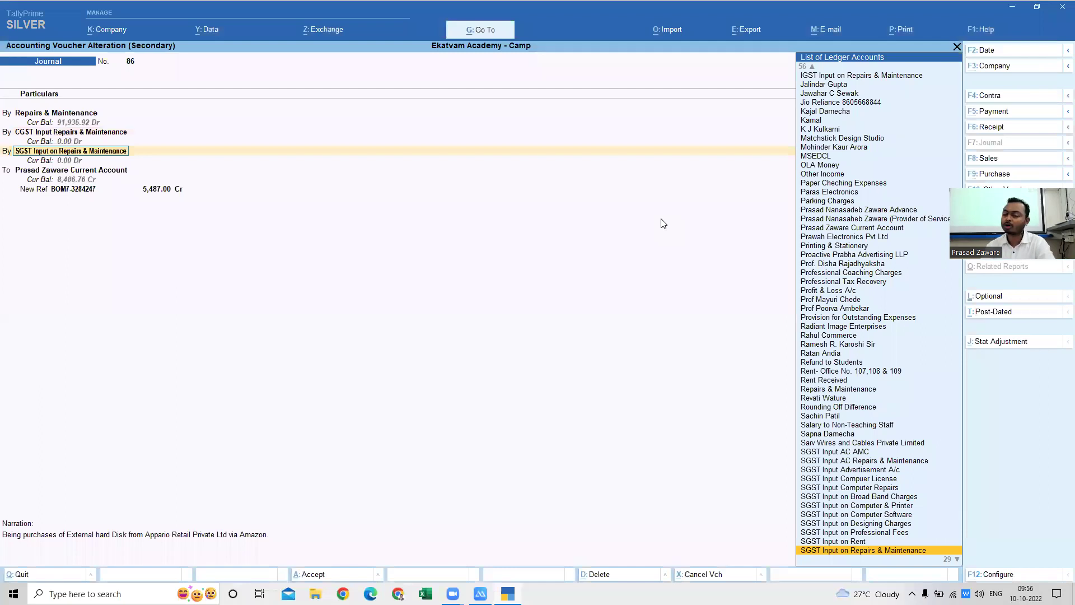
{"action": "key", "text": "alt+Tab"}
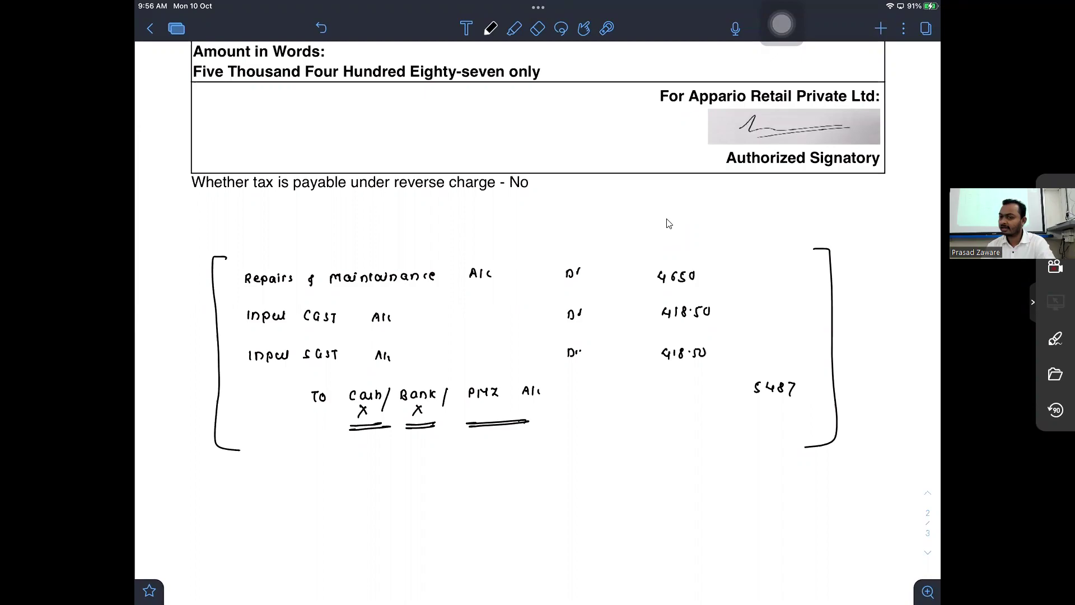
{"action": "key", "text": "alt+Tab"}
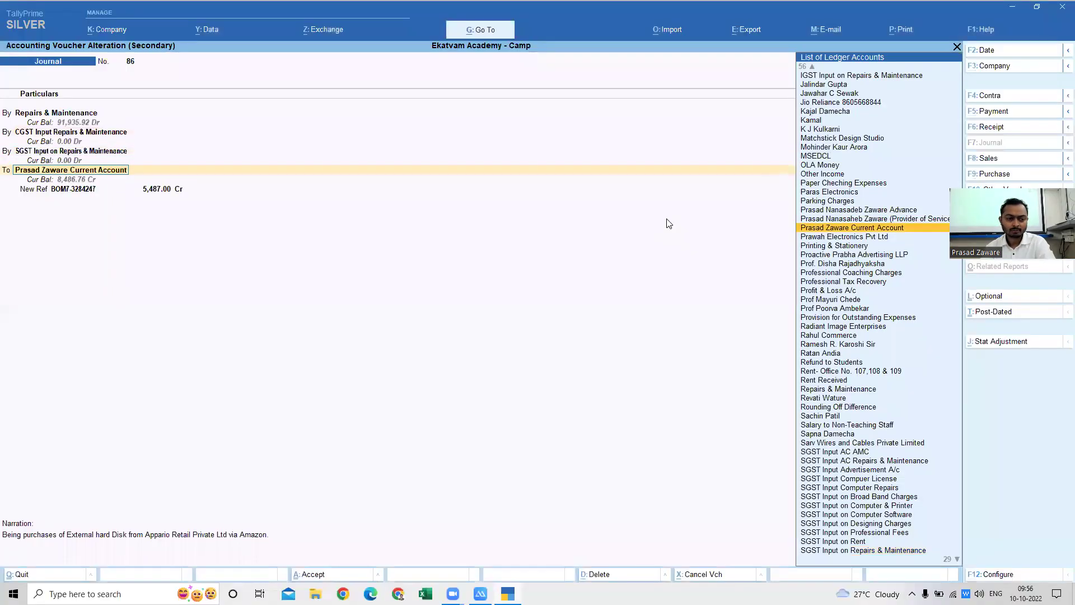
{"action": "key", "text": "Return"}
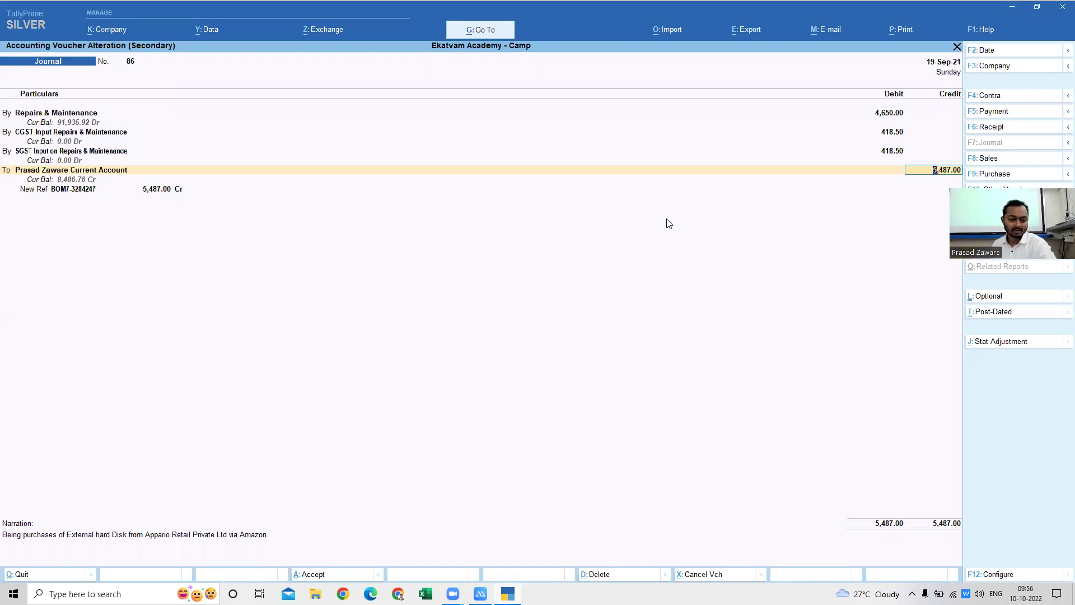
{"action": "key", "text": "Return"}
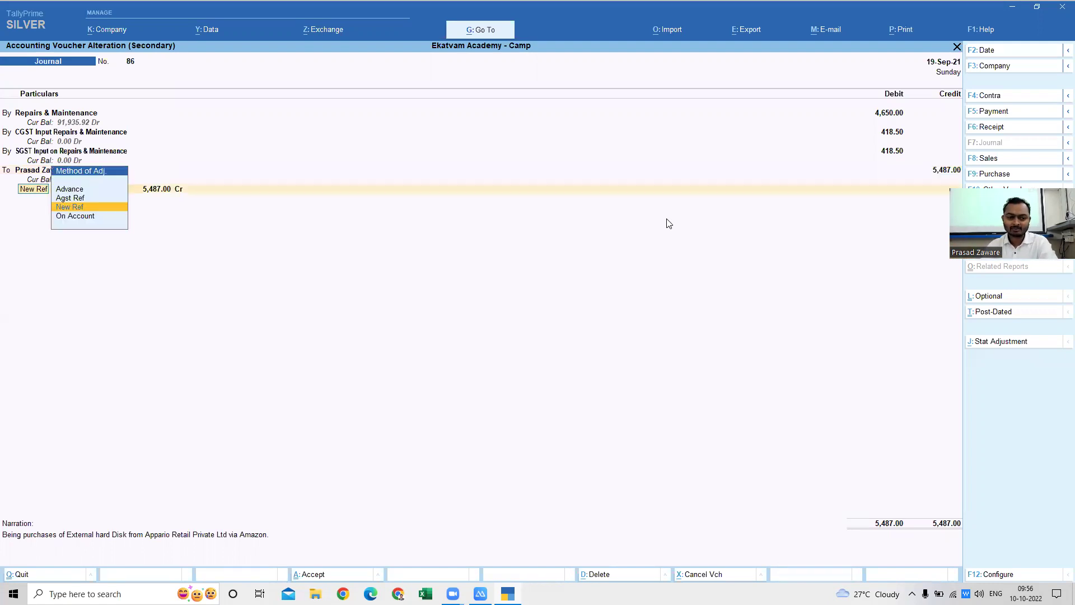
{"action": "key", "text": "Return"}
{"action": "key", "text": "Return"}
{"action": "key", "text": "Return"}
{"action": "key", "text": "Return"}
{"action": "key", "text": "Return"}
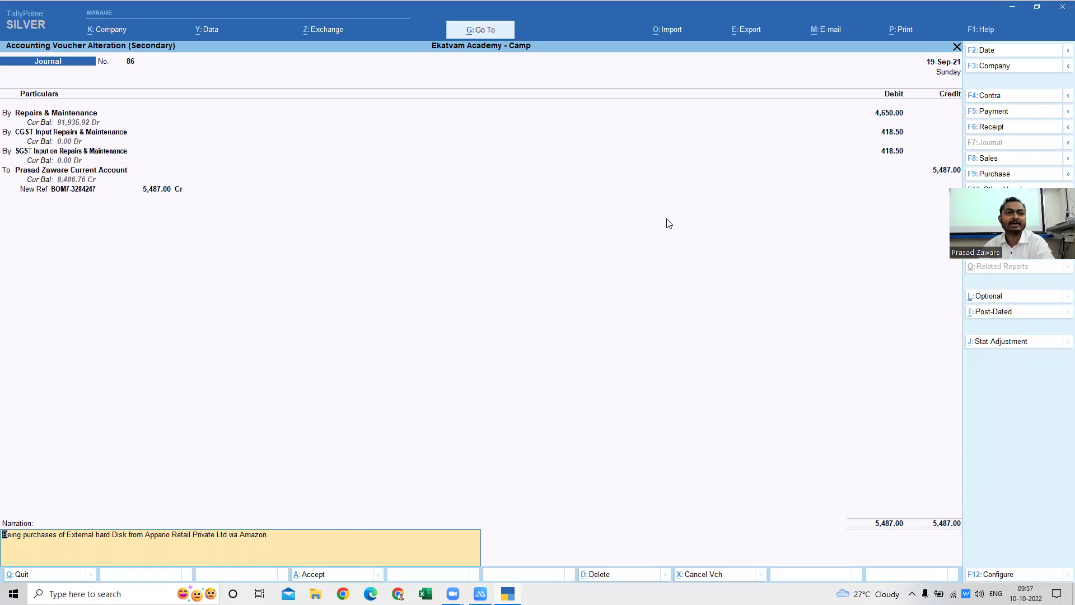
- Quit voucher 86 back to the ledger list and switch to the iPad mirror
{"action": "key", "text": "Escape"}
{"action": "key", "text": "Escape"}
{"action": "key", "text": "Return"}
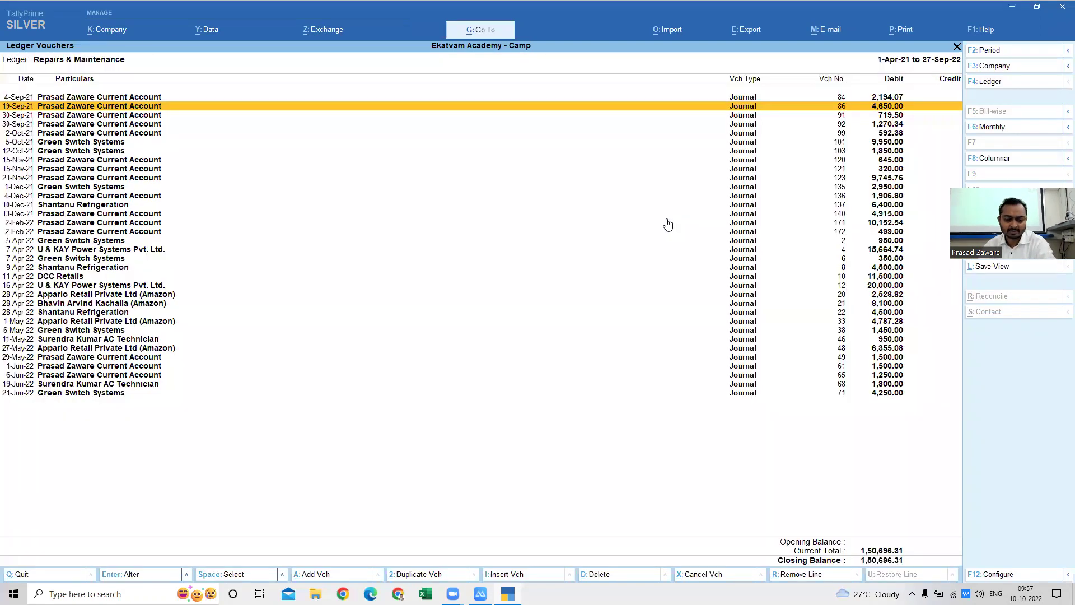
{"action": "key", "text": "alt+Tab"}
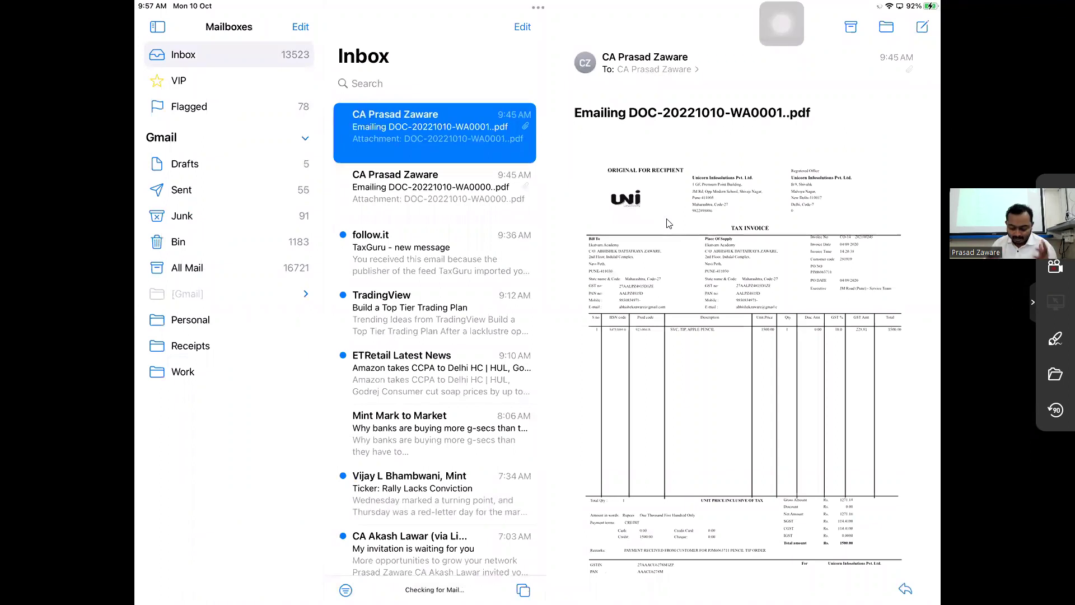
- Import the invoice PDF attachment into Notability as new note DOC-20221010-WA0001 and open it
{"action": "left_click", "coordinate": [667, 223]}
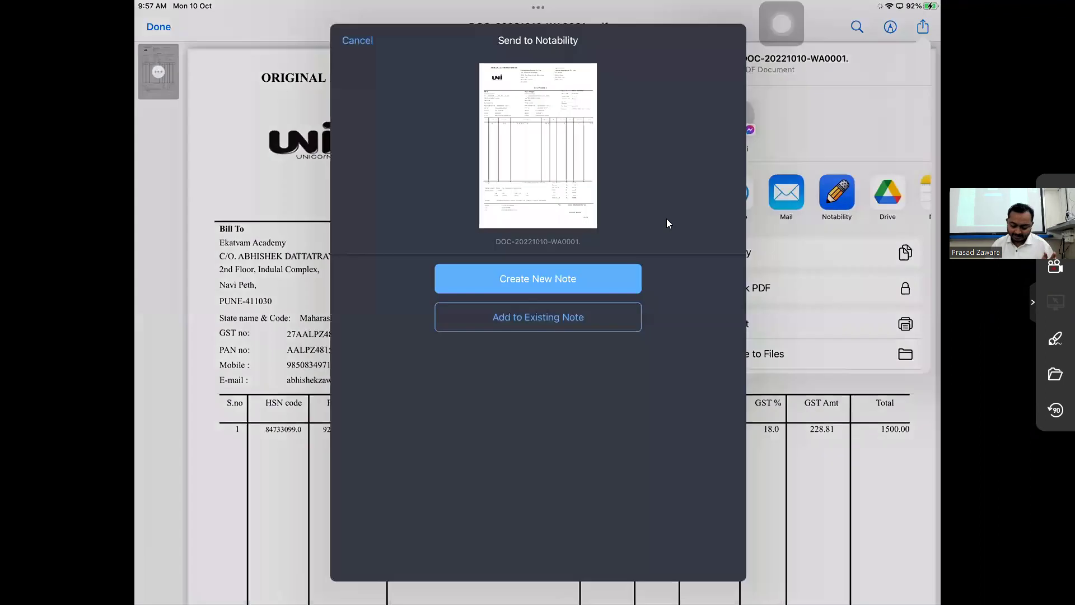
{"action": "key", "text": "Return"}
{"action": "key", "text": "Return"}
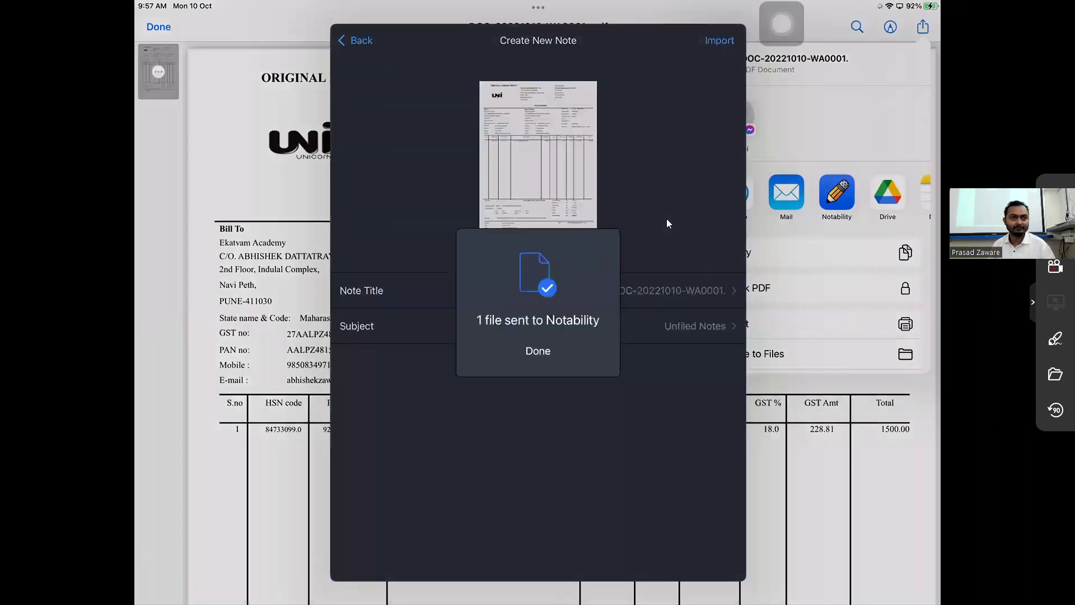
{"action": "key", "text": "super+h"}
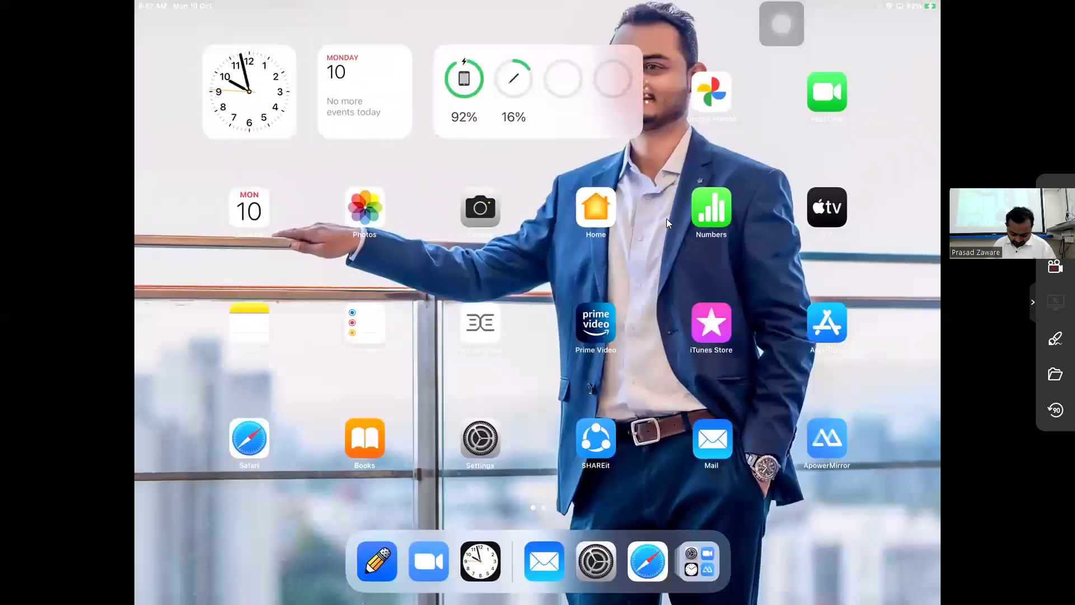
{"action": "key", "text": "super+Tab"}
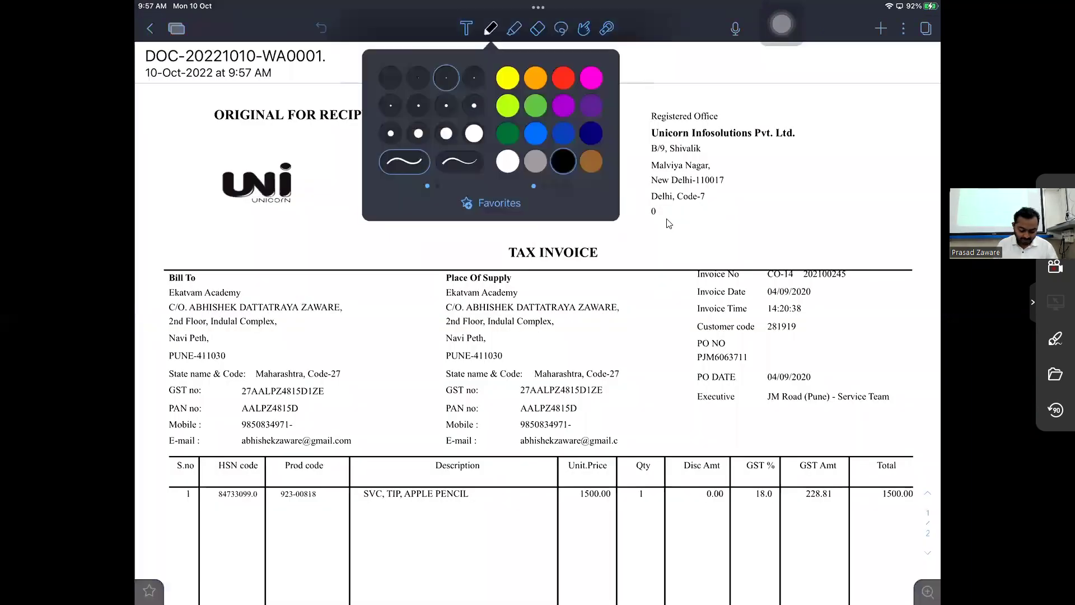
- Circle the Bill To name Ekatvam Academy and the buyer's GST number on the invoice
{"action": "scroll", "coordinate": [668, 224], "scroll_direction": "down", "scroll_amount": 3}
{"action": "scroll", "coordinate": [668, 224], "scroll_direction": "up", "scroll_amount": 2}
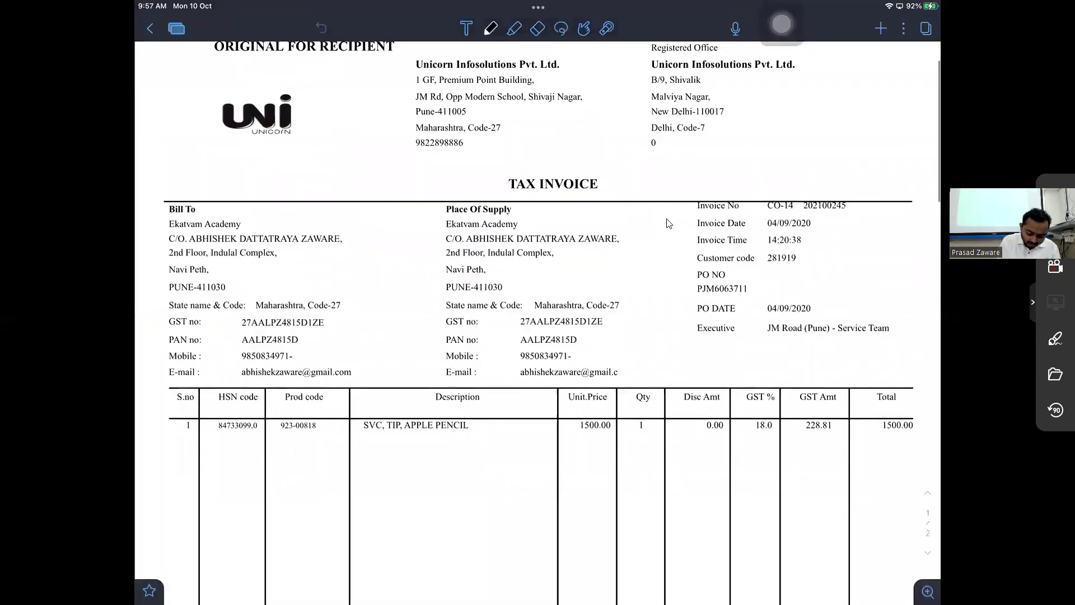
{"action": "left_click_drag", "start_coordinate": [235, 201], "coordinate": [227, 200]}
{"action": "scroll", "coordinate": [669, 223], "scroll_direction": "down", "scroll_amount": 5}
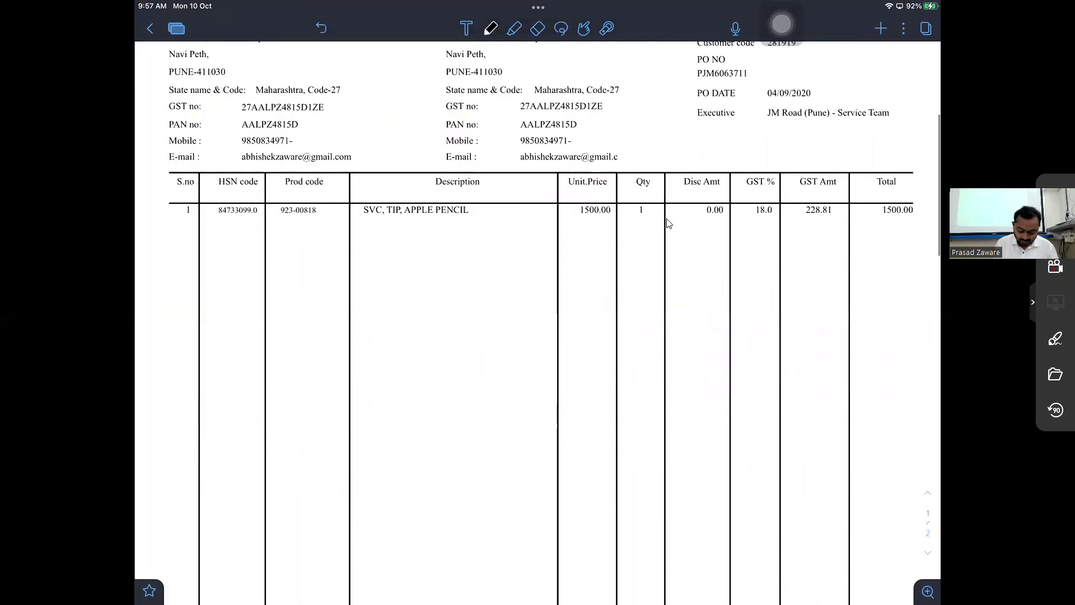
{"action": "scroll", "coordinate": [668, 223], "scroll_direction": "up", "scroll_amount": 3}
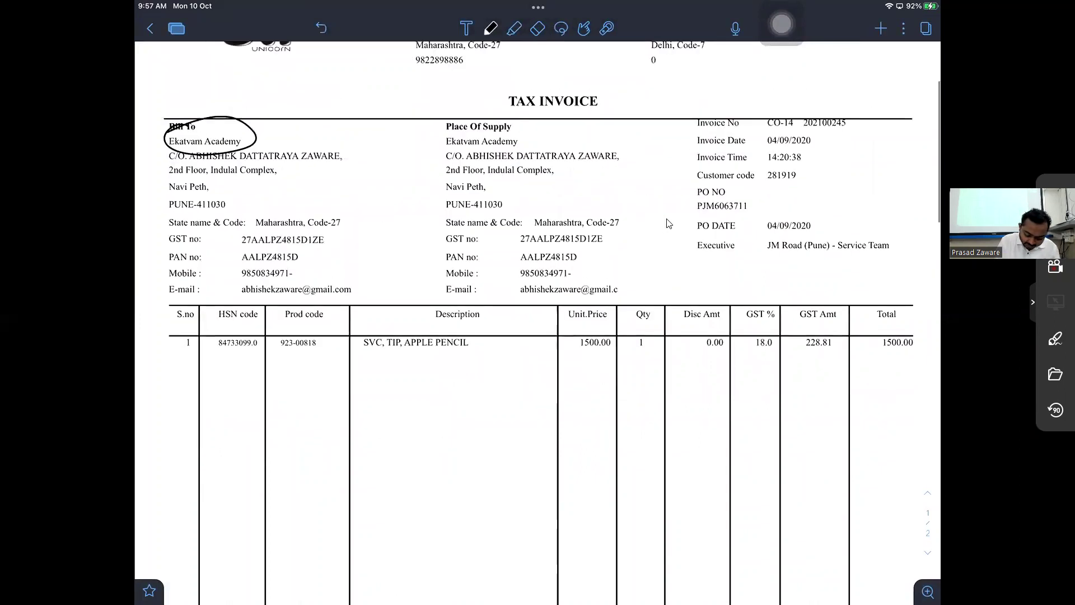
{"action": "left_click_drag", "start_coordinate": [336, 221], "coordinate": [342, 224]}
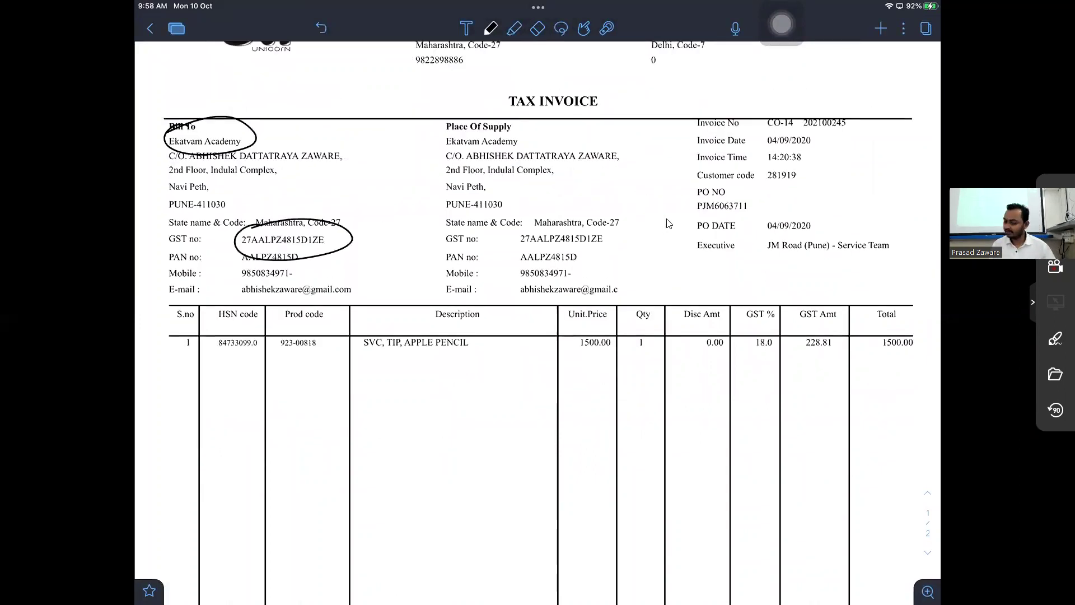
- Circle the seller's Pune address block and mark slashes beside the Code-27 state code
{"action": "scroll", "coordinate": [669, 223], "scroll_direction": "up", "scroll_amount": 1}
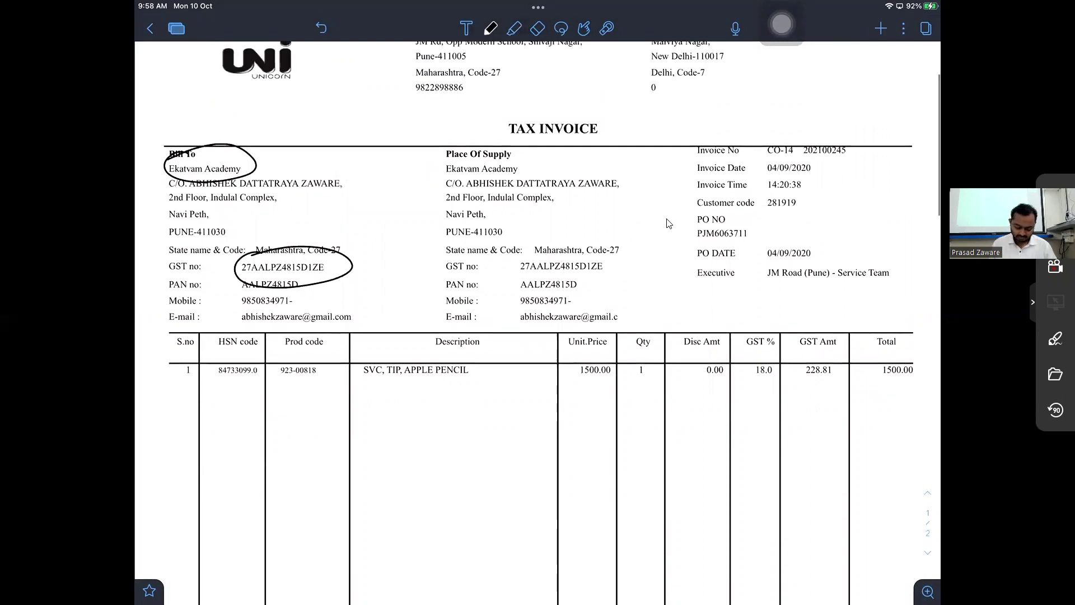
{"action": "scroll", "coordinate": [668, 223], "scroll_direction": "down", "scroll_amount": 1}
{"action": "scroll", "coordinate": [668, 223], "scroll_direction": "up", "scroll_amount": 2}
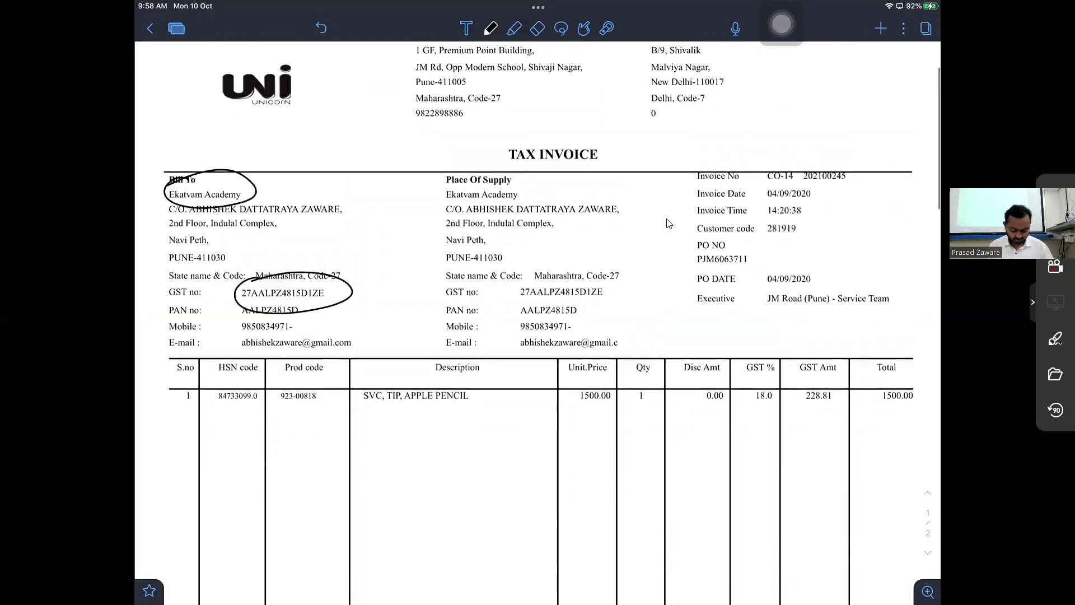
{"action": "scroll", "coordinate": [669, 223], "scroll_direction": "up", "scroll_amount": 3}
{"action": "scroll", "coordinate": [669, 223], "scroll_direction": "up", "scroll_amount": 1}
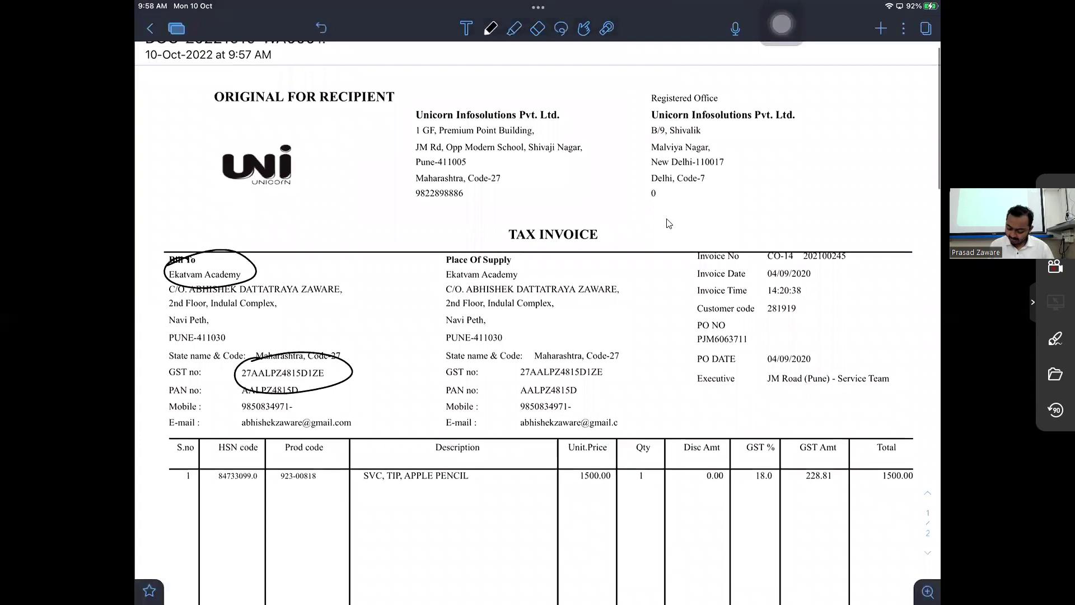
{"action": "scroll", "coordinate": [668, 223], "scroll_direction": "down", "scroll_amount": 3}
{"action": "scroll", "coordinate": [668, 223], "scroll_direction": "down", "scroll_amount": 3}
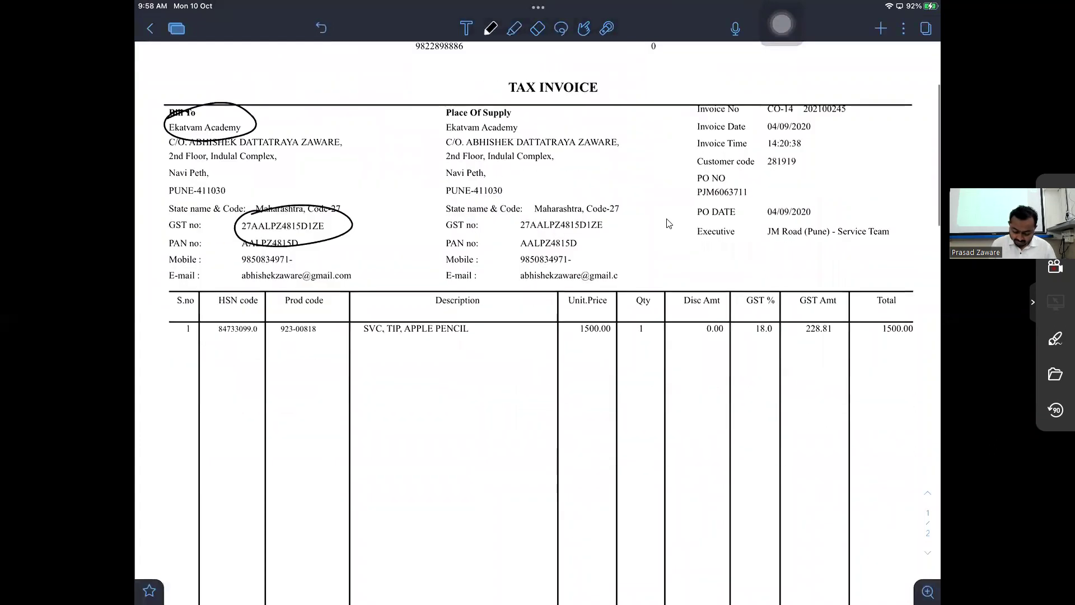
{"action": "scroll", "coordinate": [668, 223], "scroll_direction": "up", "scroll_amount": 5}
{"action": "scroll", "coordinate": [668, 224], "scroll_direction": "up", "scroll_amount": 1}
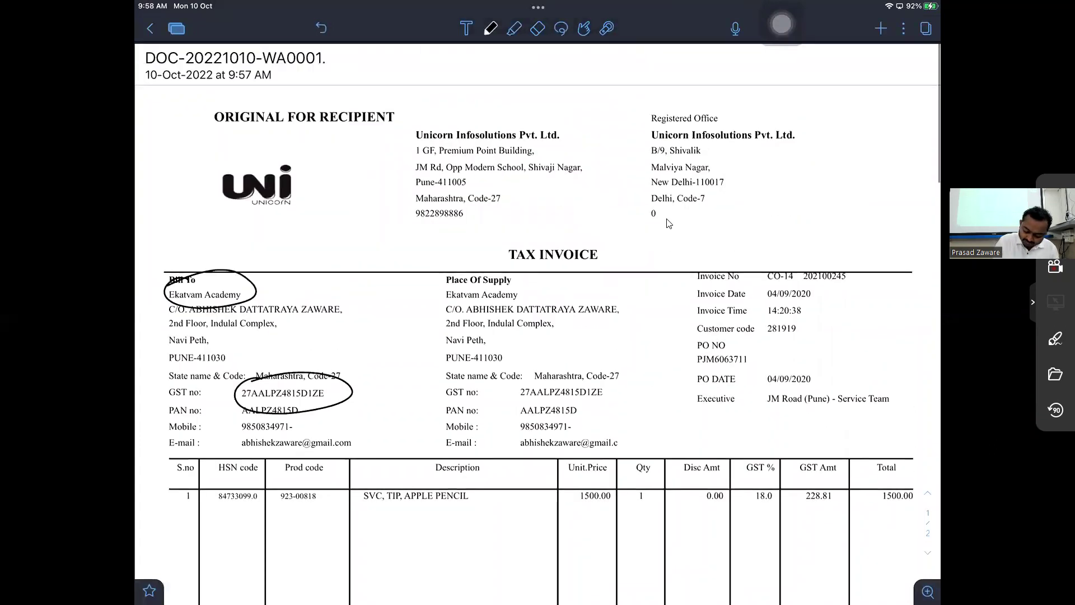
{"action": "left_click_drag", "start_coordinate": [465, 106], "coordinate": [569, 123]}
{"action": "left_click_drag", "start_coordinate": [464, 190], "coordinate": [488, 178]}
{"action": "left_click_drag", "start_coordinate": [465, 105], "coordinate": [570, 123]}
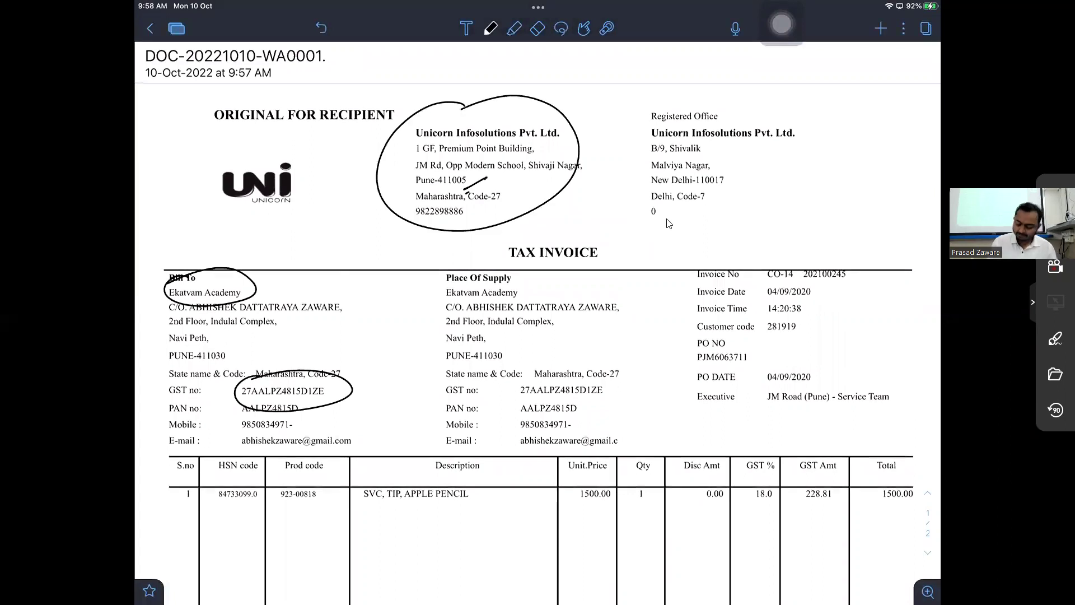
{"action": "left_click_drag", "start_coordinate": [470, 191], "coordinate": [495, 177]}
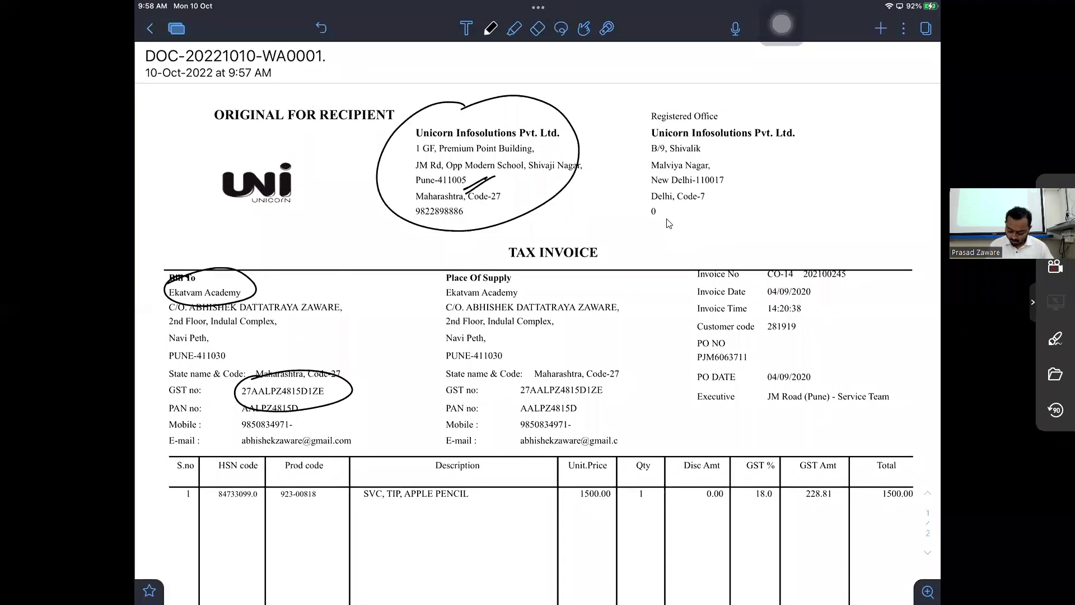
- Bracket the SGST and CGST rows, tick Gross Amount 1271.19, underline the zero Discount and IGST
{"action": "scroll", "coordinate": [668, 224], "scroll_direction": "down", "scroll_amount": 10}
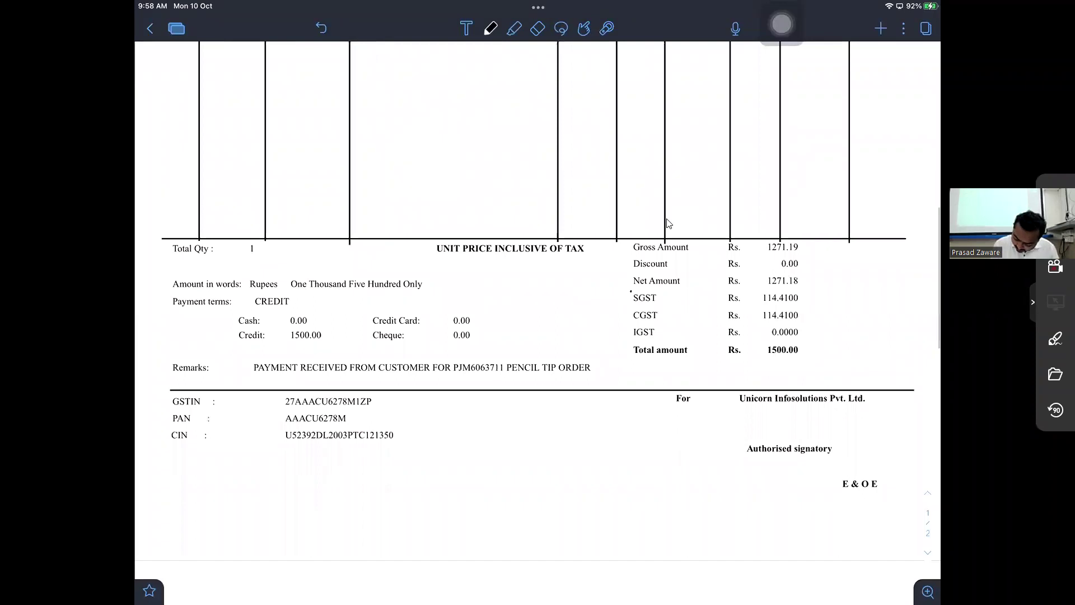
{"action": "left_click_drag", "start_coordinate": [632, 292], "coordinate": [625, 322]}
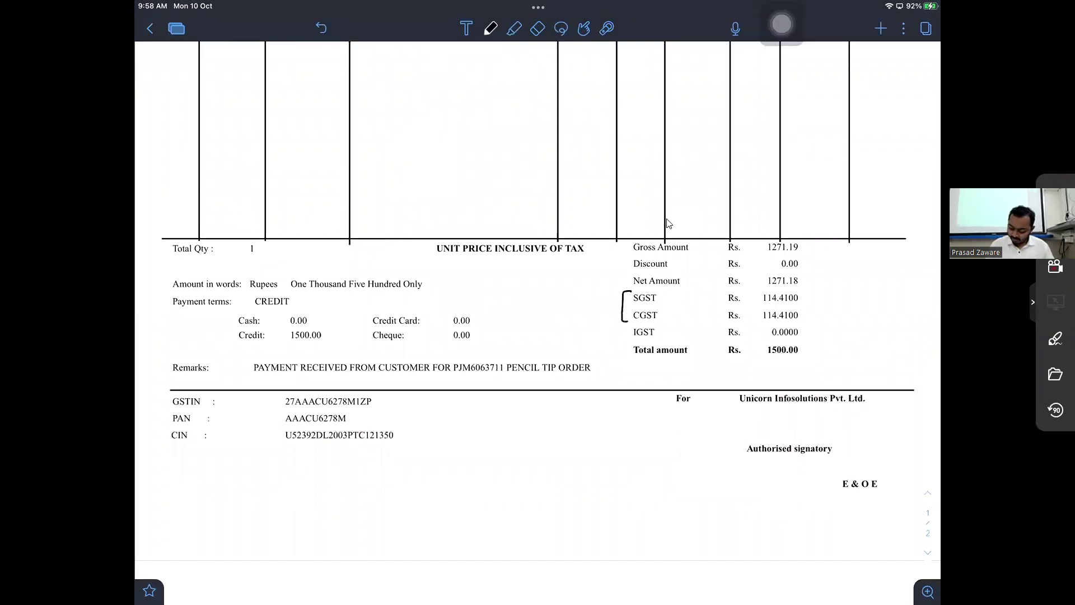
{"action": "left_click_drag", "start_coordinate": [810, 244], "coordinate": [823, 240]}
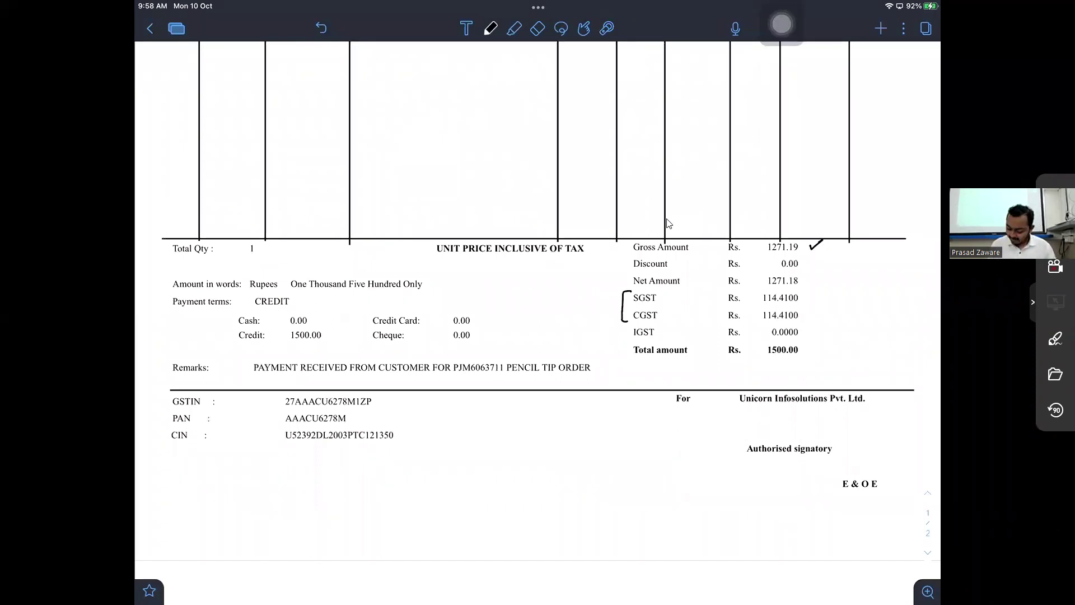
{"action": "left_click_drag", "start_coordinate": [750, 273], "coordinate": [822, 270]}
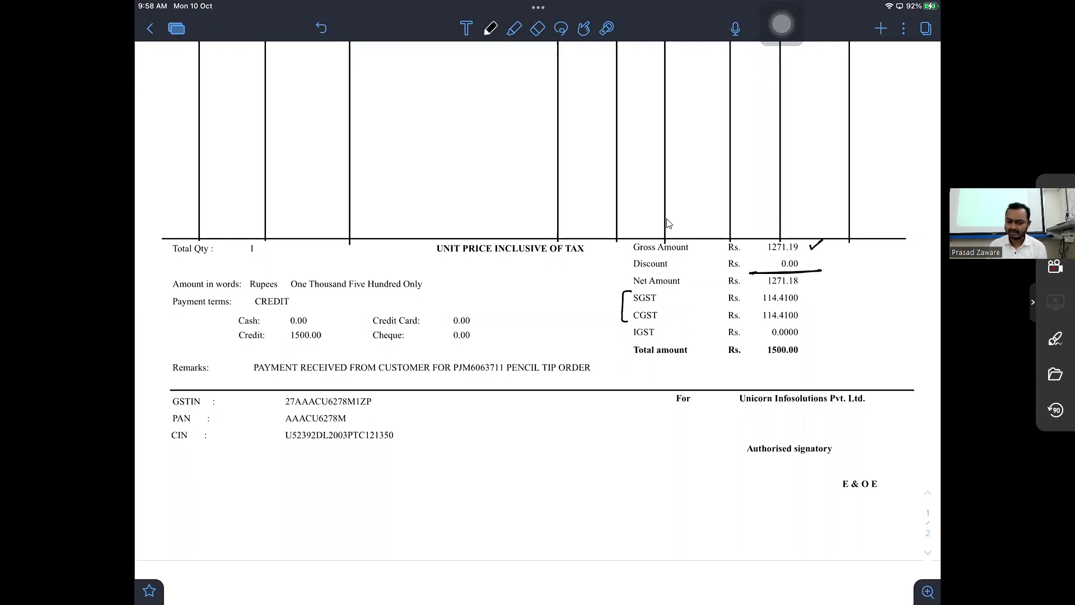
{"action": "scroll", "coordinate": [669, 223], "scroll_direction": "up", "scroll_amount": 5}
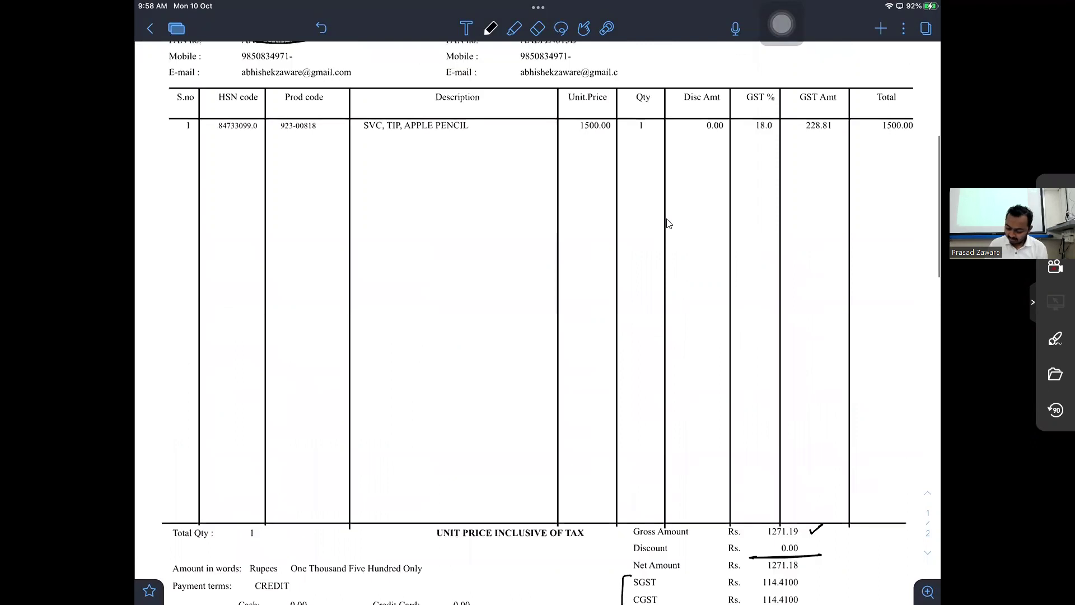
{"action": "mouse_move", "coordinate": [772, 111]}
{"action": "left_mouse_down"}
{"action": "mouse_move", "coordinate": [777, 122]}
{"action": "mouse_move", "coordinate": [776, 107]}
{"action": "left_mouse_up"}
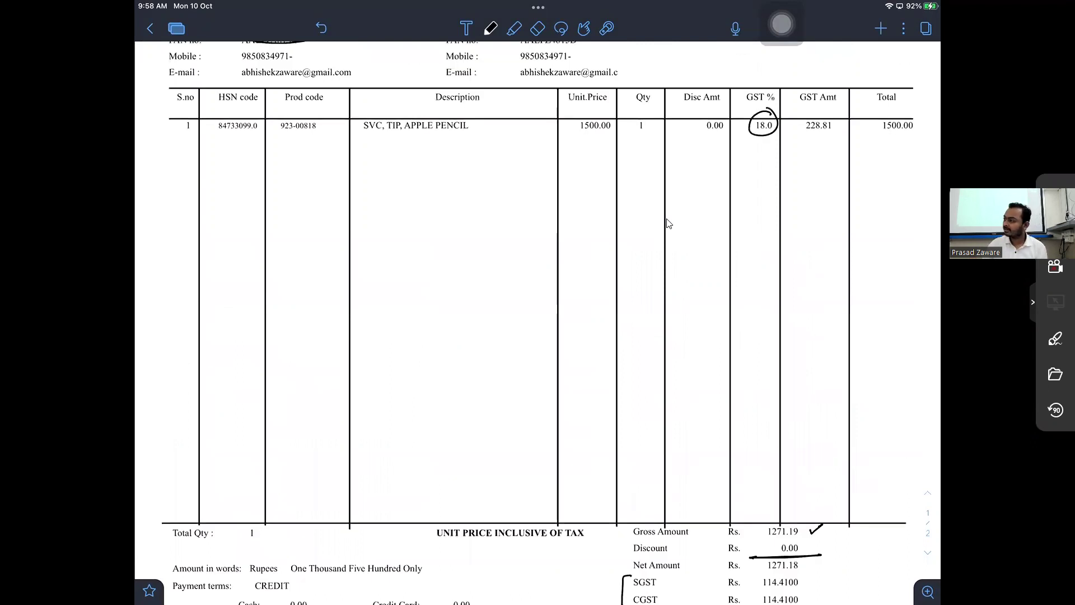
{"action": "scroll", "coordinate": [667, 225], "scroll_direction": "down", "scroll_amount": 2}
{"action": "scroll", "coordinate": [667, 224], "scroll_direction": "down", "scroll_amount": 10}
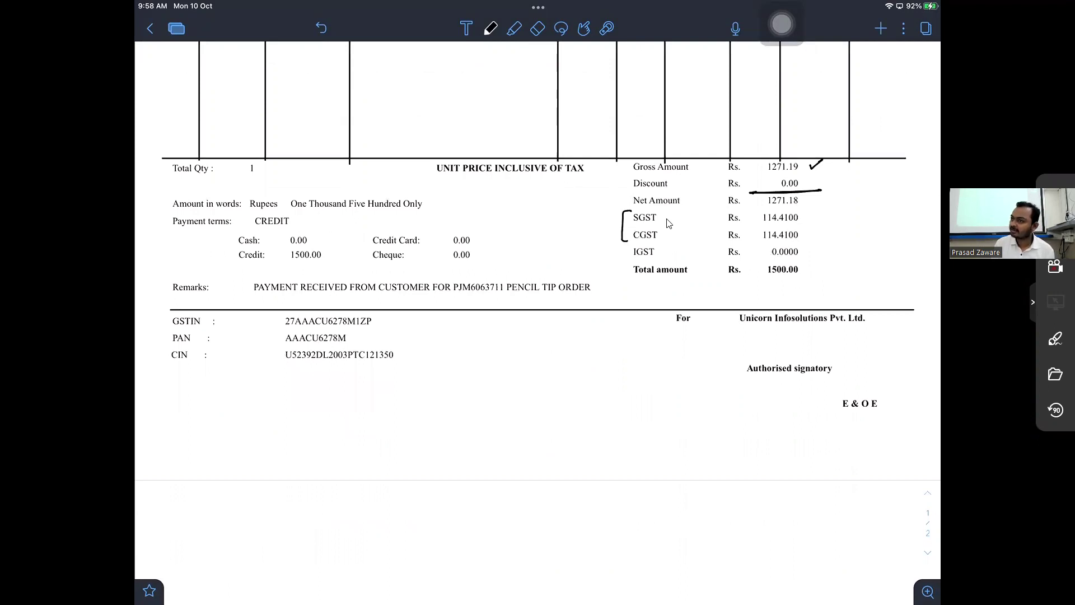
{"action": "left_click_drag", "start_coordinate": [757, 260], "coordinate": [811, 257]}
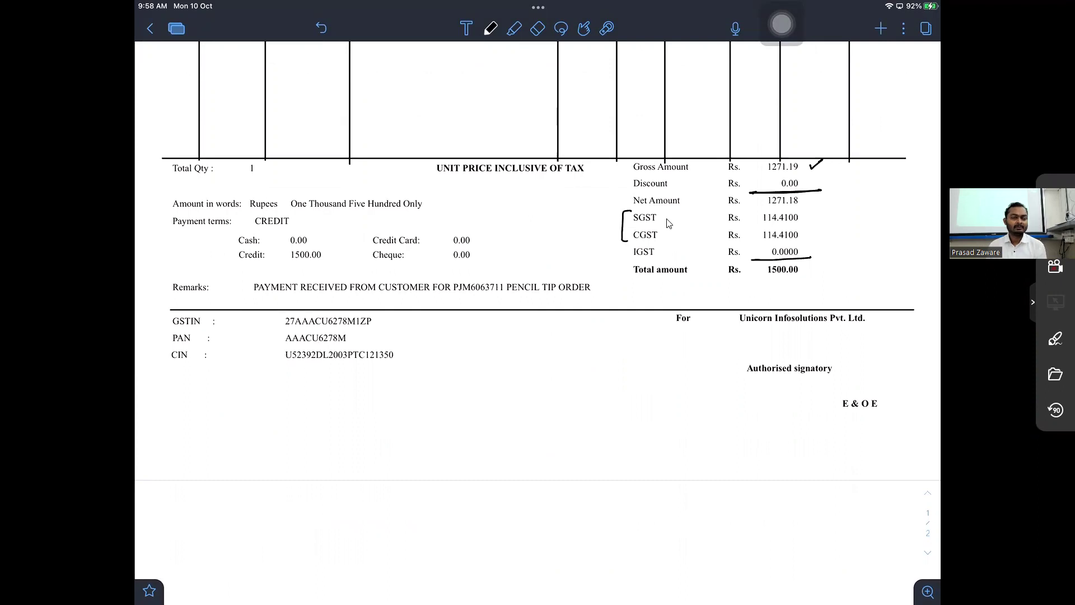
- Bracket the GSTIN, PAN and CIN details and footer, then handwrite 'Repair' below the invoice
{"action": "scroll", "coordinate": [668, 224], "scroll_direction": "down", "scroll_amount": 3}
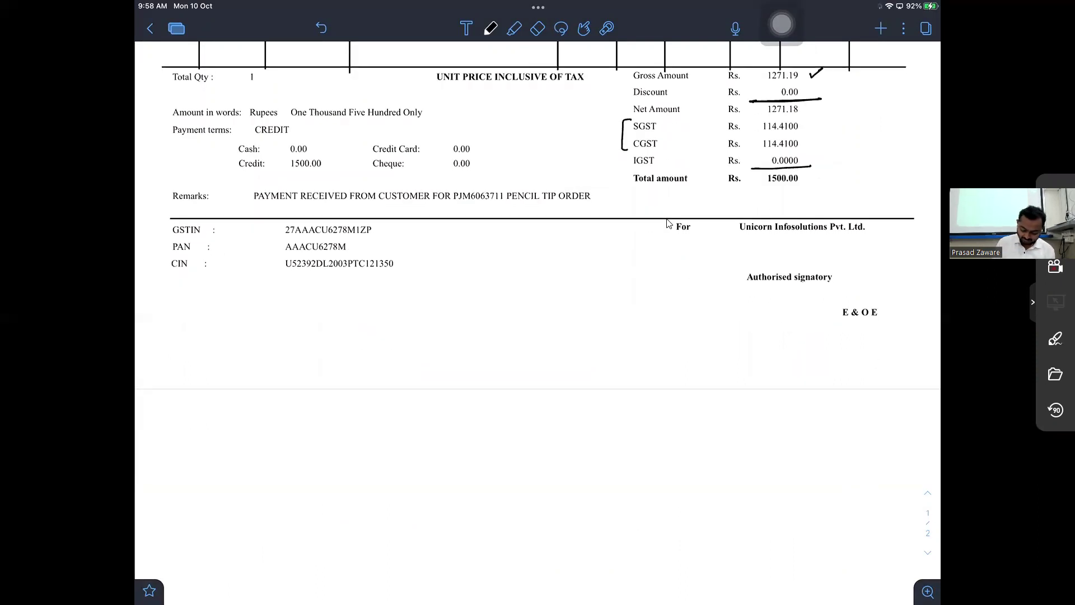
{"action": "scroll", "coordinate": [668, 223], "scroll_direction": "down", "scroll_amount": 2}
{"action": "scroll", "coordinate": [669, 224], "scroll_direction": "down", "scroll_amount": 2}
{"action": "scroll", "coordinate": [668, 223], "scroll_direction": "up", "scroll_amount": 3}
{"action": "left_click_drag", "start_coordinate": [379, 175], "coordinate": [512, 170]}
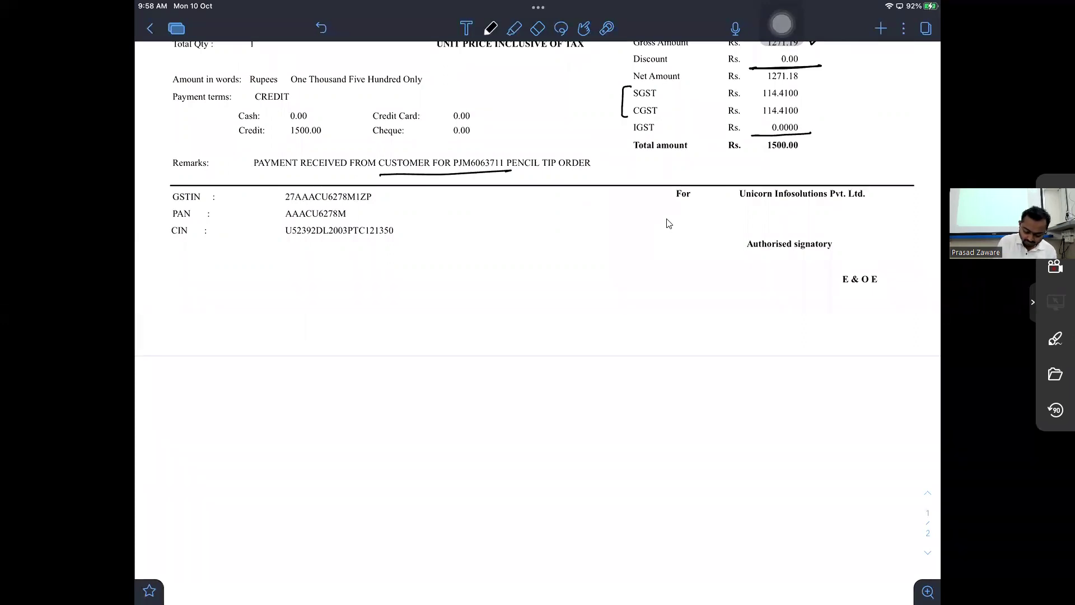
{"action": "left_click_drag", "start_coordinate": [167, 186], "coordinate": [174, 263]}
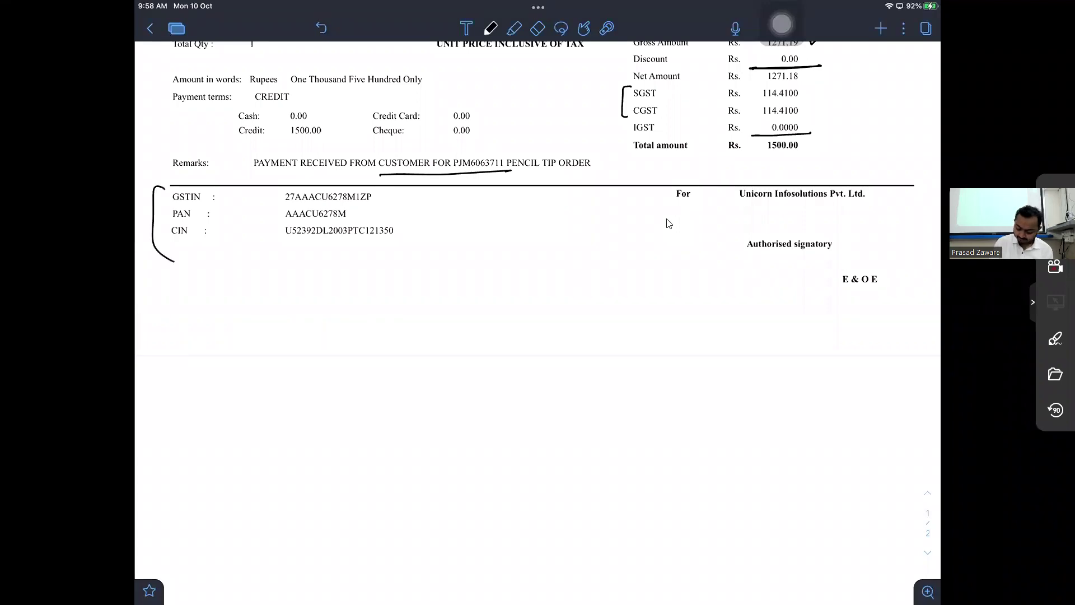
{"action": "scroll", "coordinate": [668, 223], "scroll_direction": "down", "scroll_amount": 10}
{"action": "scroll", "coordinate": [668, 223], "scroll_direction": "up", "scroll_amount": 5}
{"action": "left_click_drag", "start_coordinate": [408, 124], "coordinate": [389, 209]}
{"action": "scroll", "coordinate": [668, 223], "scroll_direction": "up", "scroll_amount": 2}
{"action": "scroll", "coordinate": [668, 224], "scroll_direction": "up", "scroll_amount": 3}
{"action": "left_click_drag", "start_coordinate": [681, 381], "coordinate": [711, 469]}
{"action": "mouse_move", "coordinate": [886, 387]}
{"action": "left_mouse_down"}
{"action": "mouse_move", "coordinate": [898, 430]}
{"action": "mouse_move", "coordinate": [855, 480]}
{"action": "left_mouse_up"}
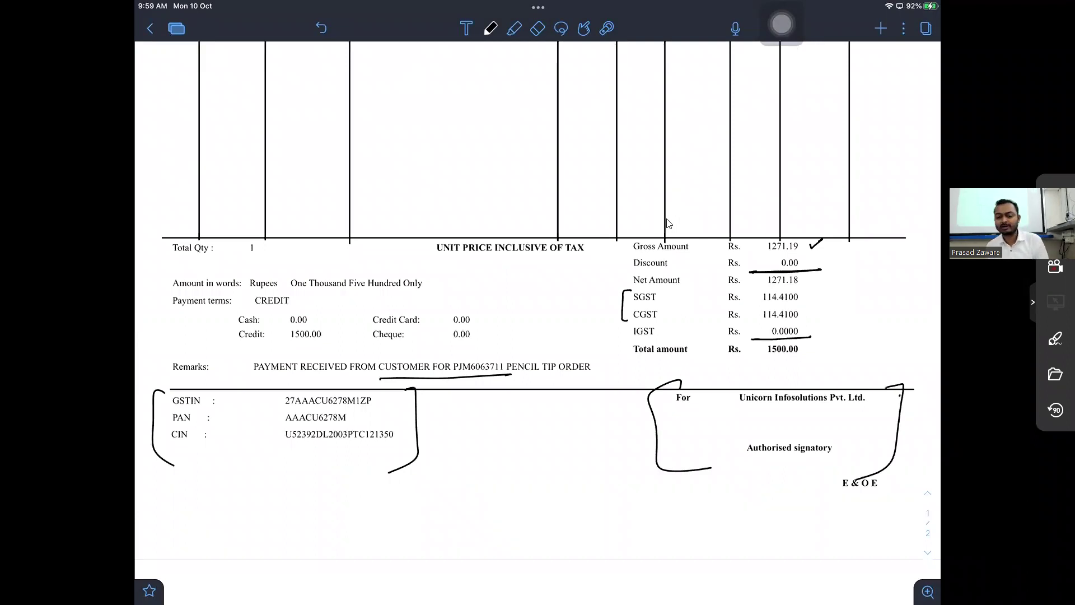
{"action": "scroll", "coordinate": [668, 223], "scroll_direction": "down", "scroll_amount": 2}
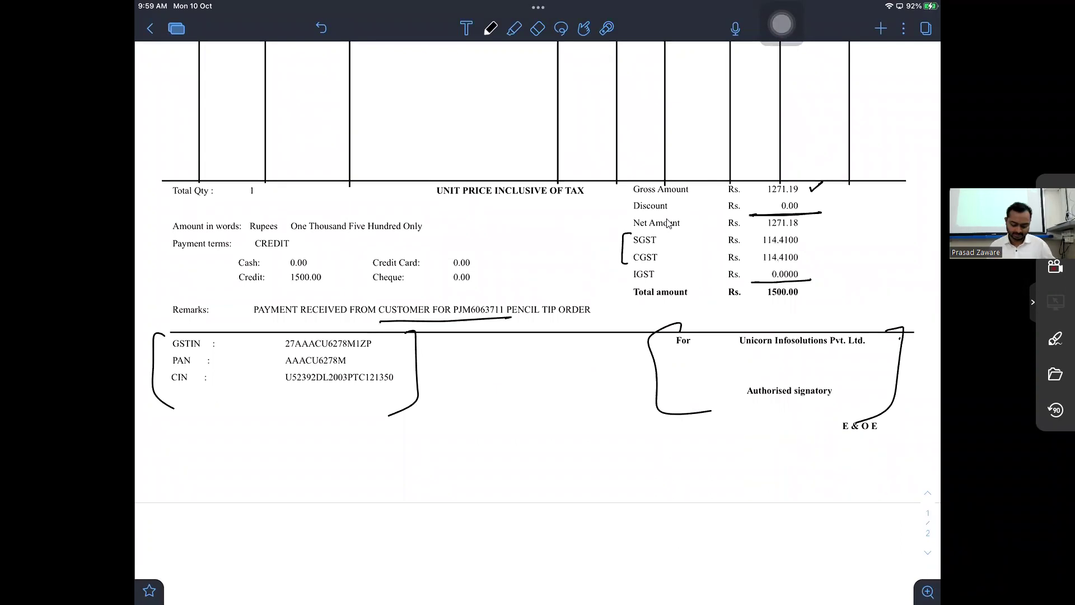
{"action": "scroll", "coordinate": [668, 224], "scroll_direction": "down", "scroll_amount": 8}
{"action": "left_click_drag", "start_coordinate": [291, 246], "coordinate": [312, 256]}
{"action": "left_click_drag", "start_coordinate": [319, 248], "coordinate": [427, 250]}
- Complete the handwritten line 'Repair & Maintanence A/c Dr.'
{"action": "left_click_drag", "start_coordinate": [430, 250], "coordinate": [439, 254]}
{"action": "left_click_drag", "start_coordinate": [440, 245], "coordinate": [455, 252]}
{"action": "left_click_drag", "start_coordinate": [457, 245], "coordinate": [465, 252]}
{"action": "left_click_drag", "start_coordinate": [472, 244], "coordinate": [489, 252]}
{"action": "left_click_drag", "start_coordinate": [513, 252], "coordinate": [528, 252]}
{"action": "left_click_drag", "start_coordinate": [534, 247], "coordinate": [534, 252]}
{"action": "left_click_drag", "start_coordinate": [604, 247], "coordinate": [617, 241]}
{"action": "left_click", "coordinate": [620, 243]}
- Circle Gross Amount 1271.19 and write the debit amount, correcting it to 1271.18
{"action": "scroll", "coordinate": [666, 223], "scroll_direction": "up", "scroll_amount": 3}
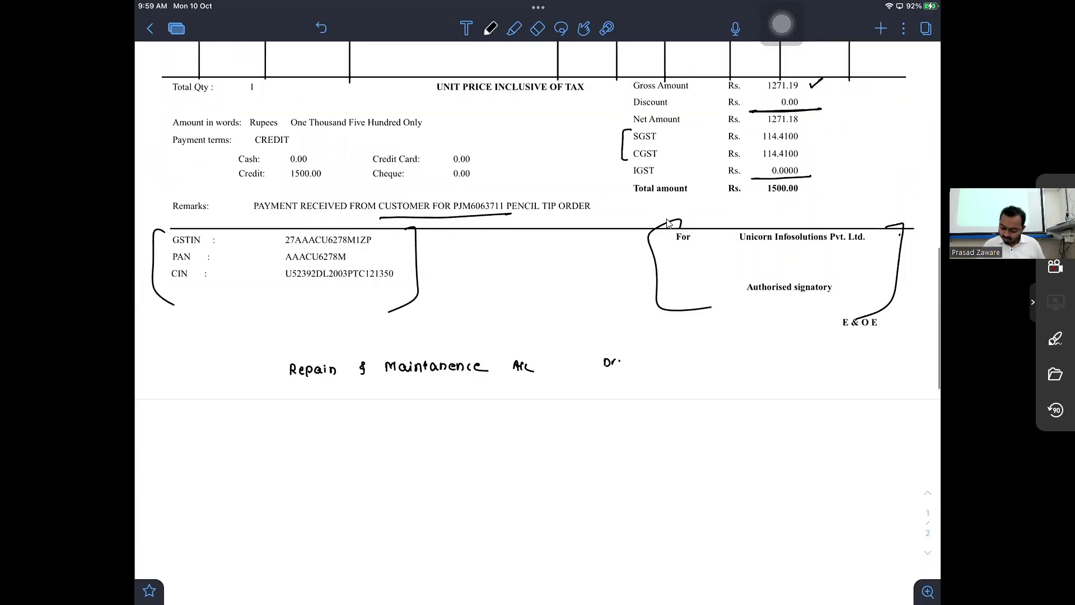
{"action": "scroll", "coordinate": [667, 223], "scroll_direction": "up", "scroll_amount": 2}
{"action": "mouse_move", "coordinate": [793, 163]}
{"action": "left_mouse_down"}
{"action": "mouse_move", "coordinate": [764, 183]}
{"action": "mouse_move", "coordinate": [795, 159]}
{"action": "left_mouse_up"}
{"action": "scroll", "coordinate": [669, 223], "scroll_direction": "down", "scroll_amount": 1}
{"action": "left_click_drag", "start_coordinate": [668, 436], "coordinate": [668, 446]}
{"action": "left_click_drag", "start_coordinate": [672, 437], "coordinate": [678, 445]}
{"action": "left_click_drag", "start_coordinate": [679, 438], "coordinate": [682, 446]}
{"action": "left_click_drag", "start_coordinate": [690, 436], "coordinate": [691, 446]}
{"action": "left_click", "coordinate": [696, 443]}
{"action": "left_click_drag", "start_coordinate": [705, 437], "coordinate": [704, 447]}
{"action": "left_click_drag", "start_coordinate": [715, 434], "coordinate": [714, 434]}
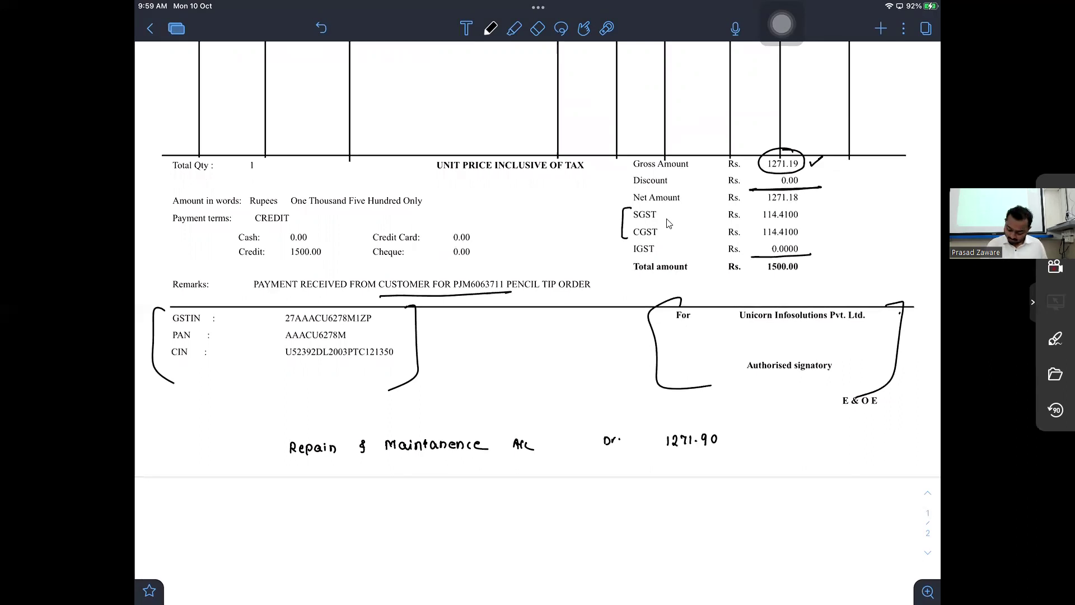
{"action": "key", "text": "ctrl+z"}
{"action": "key", "text": "ctrl+z"}
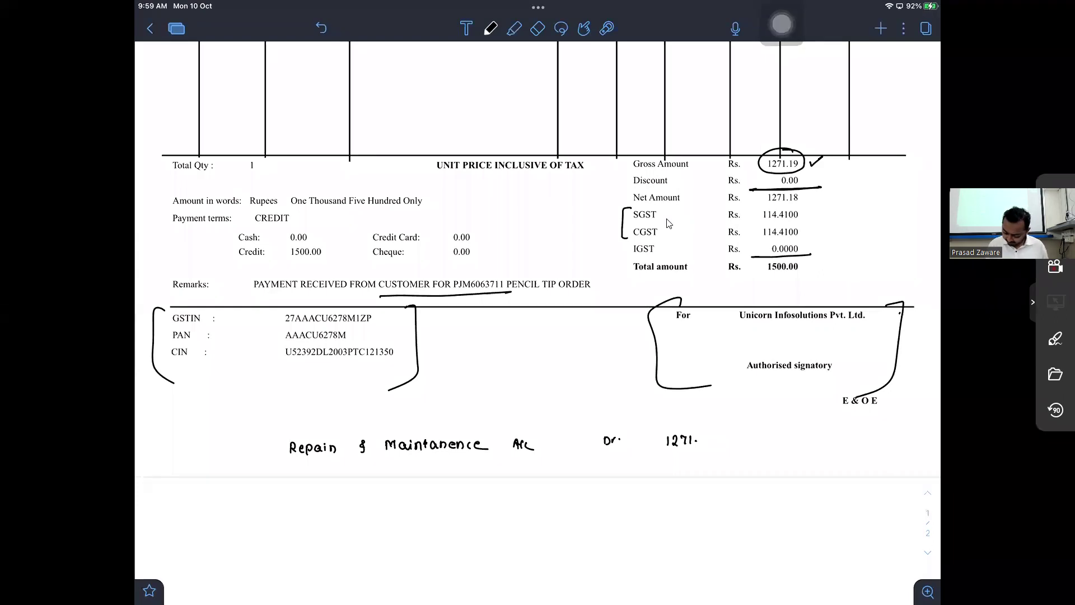
{"action": "left_click_drag", "start_coordinate": [713, 437], "coordinate": [712, 451]}
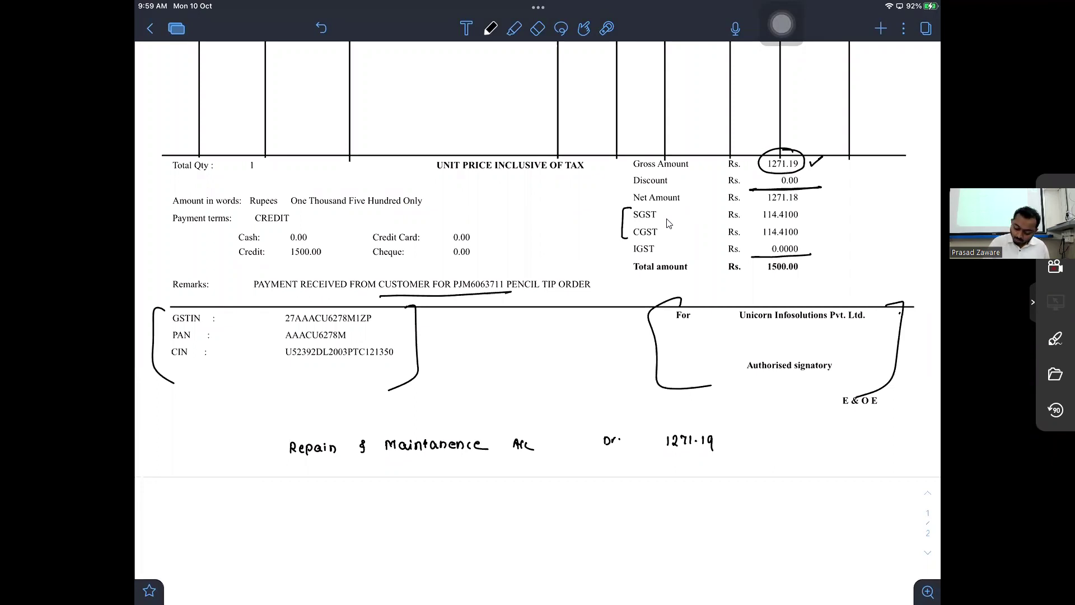
{"action": "key", "text": "e"}
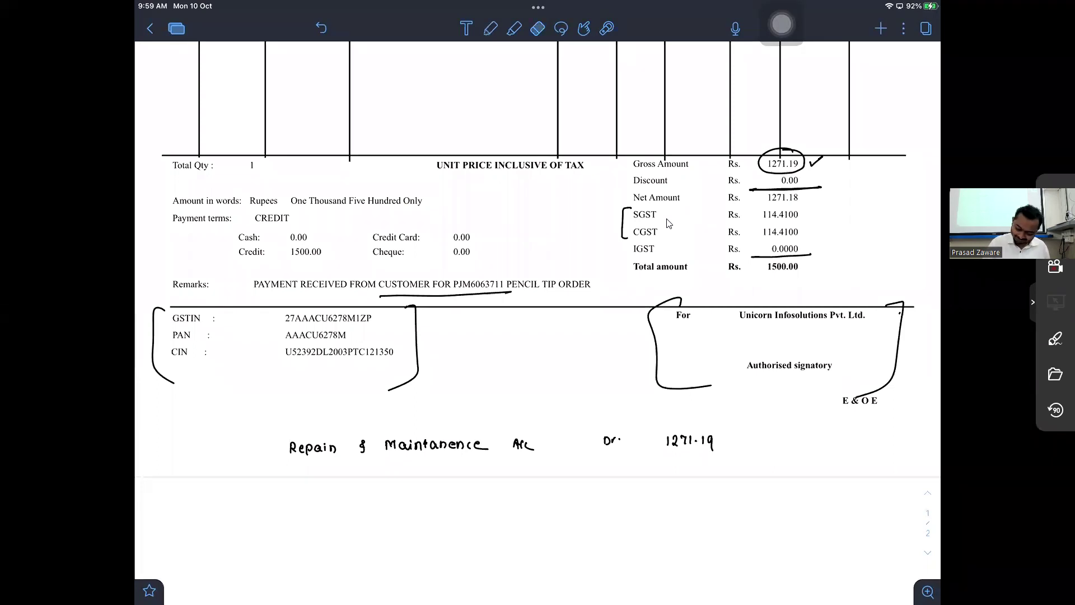
{"action": "mouse_move", "coordinate": [711, 438]}
{"action": "left_mouse_down"}
{"action": "mouse_move", "coordinate": [711, 450]}
{"action": "mouse_move", "coordinate": [712, 440]}
{"action": "left_mouse_up"}
{"action": "key", "text": "p"}
- Handwrite the line 'Input CGST A/c Dr. 114.41'
{"action": "scroll", "coordinate": [669, 223], "scroll_direction": "down", "scroll_amount": 2}
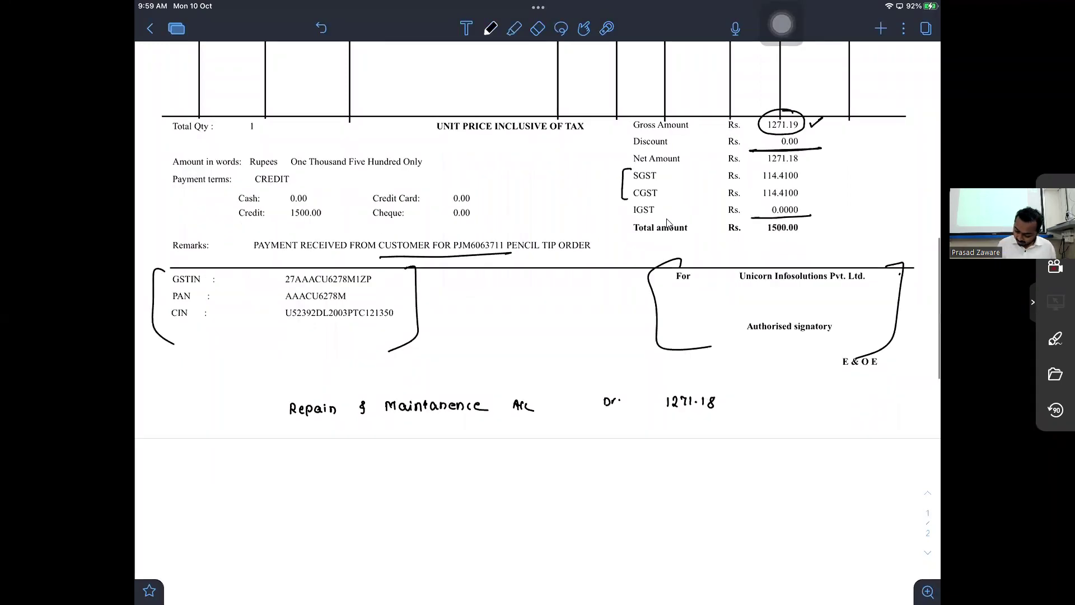
{"action": "scroll", "coordinate": [668, 223], "scroll_direction": "down", "scroll_amount": 2}
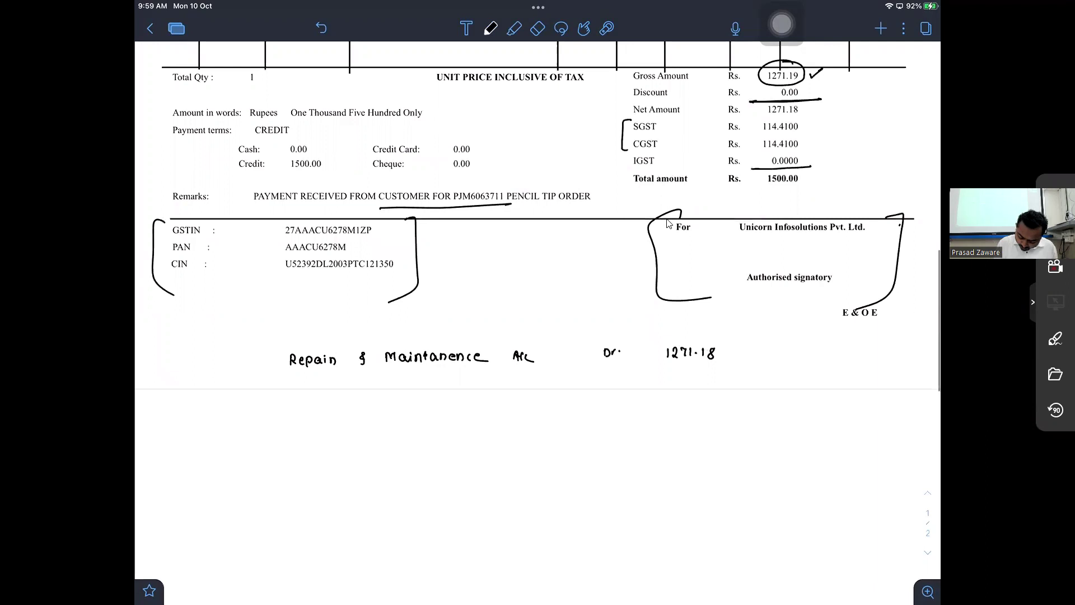
{"action": "mouse_move", "coordinate": [294, 390]}
{"action": "left_mouse_down"}
{"action": "mouse_move", "coordinate": [294, 401]}
{"action": "mouse_move", "coordinate": [301, 393]}
{"action": "left_mouse_up"}
{"action": "mouse_move", "coordinate": [308, 402]}
{"action": "left_mouse_down"}
{"action": "mouse_move", "coordinate": [313, 393]}
{"action": "mouse_move", "coordinate": [352, 399]}
{"action": "left_mouse_up"}
{"action": "left_click_drag", "start_coordinate": [365, 391], "coordinate": [370, 399]}
{"action": "left_click_drag", "start_coordinate": [377, 390], "coordinate": [384, 391]}
{"action": "left_click_drag", "start_coordinate": [380, 391], "coordinate": [380, 400]}
{"action": "left_click_drag", "start_coordinate": [407, 390], "coordinate": [410, 398]}
{"action": "left_click_drag", "start_coordinate": [404, 394], "coordinate": [414, 399]}
{"action": "left_click_drag", "start_coordinate": [418, 390], "coordinate": [418, 399]}
{"action": "left_click_drag", "start_coordinate": [605, 387], "coordinate": [605, 396]}
{"action": "left_click", "coordinate": [616, 390]}
{"action": "left_click_drag", "start_coordinate": [612, 395], "coordinate": [673, 395]}
{"action": "left_click_drag", "start_coordinate": [677, 386], "coordinate": [677, 394]}
{"action": "left_click_drag", "start_coordinate": [683, 392], "coordinate": [688, 394]}
{"action": "left_click", "coordinate": [695, 392]}
{"action": "left_click_drag", "start_coordinate": [700, 387], "coordinate": [712, 394]}
- Handwrite the line 'Input SGST A/c Dr. 114.41'
{"action": "scroll", "coordinate": [668, 224], "scroll_direction": "down", "scroll_amount": 2}
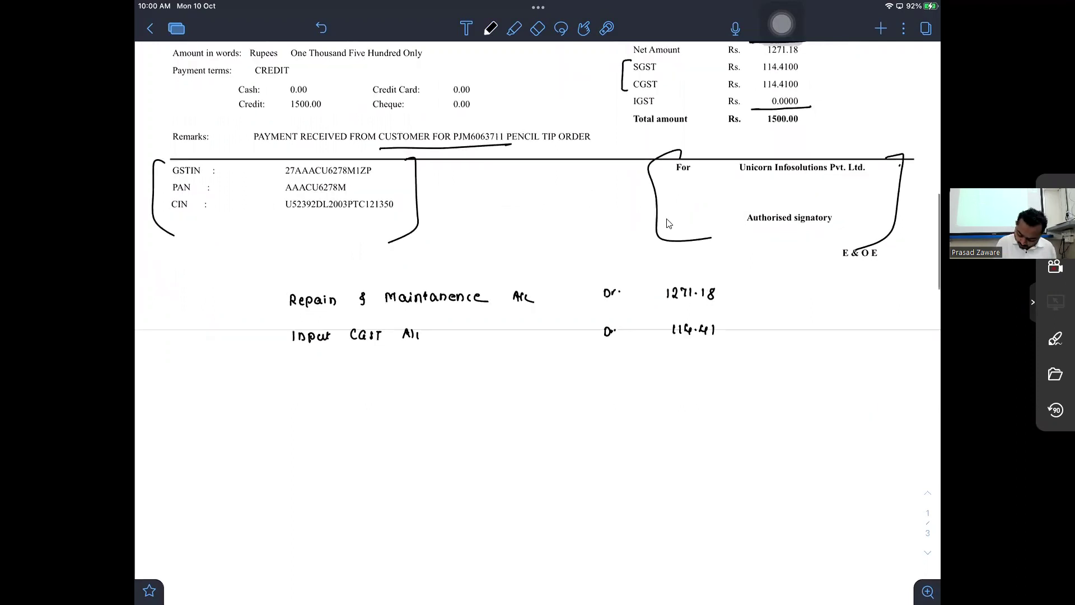
{"action": "left_click_drag", "start_coordinate": [296, 370], "coordinate": [297, 380]}
{"action": "left_click_drag", "start_coordinate": [301, 379], "coordinate": [318, 376]}
{"action": "left_click_drag", "start_coordinate": [322, 370], "coordinate": [335, 369]}
{"action": "left_click_drag", "start_coordinate": [364, 368], "coordinate": [358, 378]}
{"action": "left_click_drag", "start_coordinate": [375, 368], "coordinate": [373, 379]}
{"action": "left_click_drag", "start_coordinate": [383, 369], "coordinate": [391, 368]}
{"action": "left_click", "coordinate": [413, 367]}
{"action": "mouse_move", "coordinate": [386, 368]}
{"action": "left_mouse_down"}
{"action": "mouse_move", "coordinate": [386, 380]}
{"action": "mouse_move", "coordinate": [417, 374]}
{"action": "left_mouse_up"}
{"action": "left_click_drag", "start_coordinate": [419, 369], "coordinate": [425, 377]}
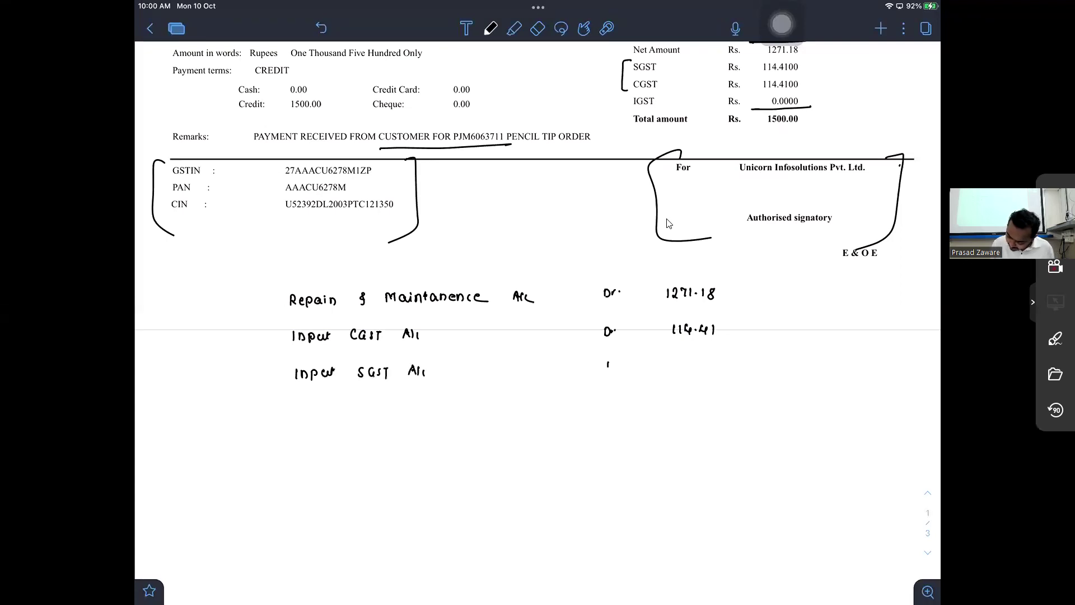
{"action": "left_click_drag", "start_coordinate": [608, 363], "coordinate": [608, 370]}
{"action": "left_click_drag", "start_coordinate": [609, 362], "coordinate": [609, 369]}
{"action": "left_click", "coordinate": [622, 365]}
{"action": "left_click_drag", "start_coordinate": [613, 370], "coordinate": [677, 369]}
{"action": "left_click_drag", "start_coordinate": [682, 360], "coordinate": [682, 369]}
{"action": "left_click_drag", "start_coordinate": [691, 360], "coordinate": [693, 370]}
{"action": "left_click", "coordinate": [697, 366]}
{"action": "left_click_drag", "start_coordinate": [704, 360], "coordinate": [710, 367]}
{"action": "left_click_drag", "start_coordinate": [708, 361], "coordinate": [708, 370]}
{"action": "left_click_drag", "start_coordinate": [719, 360], "coordinate": [719, 371]}
- Handwrite the credit line 'To cash/Bank' with the current account's name, amount 1500
{"action": "left_click_drag", "start_coordinate": [348, 406], "coordinate": [354, 405]}
{"action": "left_click_drag", "start_coordinate": [350, 406], "coordinate": [350, 417]}
{"action": "left_click_drag", "start_coordinate": [354, 416], "coordinate": [354, 417]}
{"action": "left_click_drag", "start_coordinate": [388, 406], "coordinate": [389, 415]}
{"action": "left_click_drag", "start_coordinate": [397, 405], "coordinate": [404, 415]}
{"action": "left_click_drag", "start_coordinate": [406, 403], "coordinate": [412, 415]}
{"action": "left_click_drag", "start_coordinate": [421, 401], "coordinate": [415, 427]}
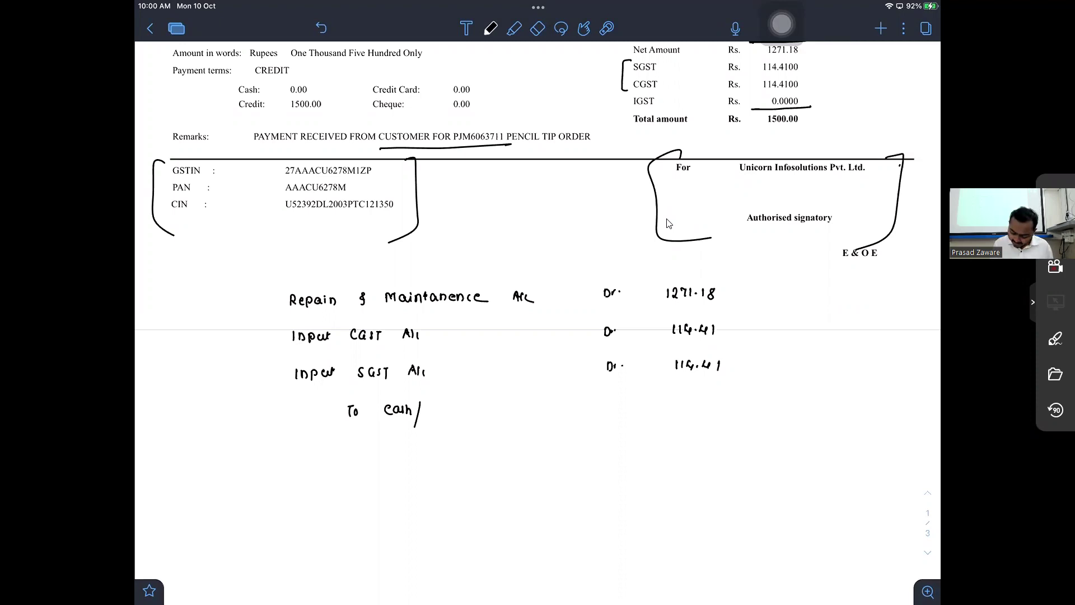
{"action": "left_click_drag", "start_coordinate": [432, 402], "coordinate": [434, 414]}
{"action": "left_click_drag", "start_coordinate": [446, 405], "coordinate": [457, 413]}
{"action": "mouse_move", "coordinate": [461, 402]}
{"action": "left_mouse_down"}
{"action": "mouse_move", "coordinate": [472, 426]}
{"action": "mouse_move", "coordinate": [492, 406]}
{"action": "left_mouse_up"}
{"action": "mouse_move", "coordinate": [500, 411]}
{"action": "left_mouse_down"}
{"action": "mouse_move", "coordinate": [505, 403]}
{"action": "mouse_move", "coordinate": [511, 413]}
{"action": "left_mouse_up"}
{"action": "left_click_drag", "start_coordinate": [512, 405], "coordinate": [542, 413]}
{"action": "left_click_drag", "start_coordinate": [545, 405], "coordinate": [566, 405]}
{"action": "left_click_drag", "start_coordinate": [567, 413], "coordinate": [573, 406]}
{"action": "left_click_drag", "start_coordinate": [575, 409], "coordinate": [583, 411]}
{"action": "mouse_move", "coordinate": [586, 402]}
{"action": "left_mouse_down"}
{"action": "mouse_move", "coordinate": [586, 412]}
{"action": "mouse_move", "coordinate": [615, 413]}
{"action": "left_mouse_up"}
{"action": "left_click", "coordinate": [623, 409]}
{"action": "left_click_drag", "start_coordinate": [618, 404], "coordinate": [626, 413]}
{"action": "left_click_drag", "start_coordinate": [791, 405], "coordinate": [792, 415]}
{"action": "mouse_move", "coordinate": [797, 413]}
{"action": "left_mouse_down"}
{"action": "mouse_move", "coordinate": [801, 404]}
{"action": "mouse_move", "coordinate": [798, 415]}
{"action": "left_mouse_up"}
{"action": "left_click_drag", "start_coordinate": [804, 405], "coordinate": [813, 405]}
{"action": "left_click_drag", "start_coordinate": [817, 404], "coordinate": [827, 402]}
- Bracket the journal entry on both sides and circle the Invoice Date 04/09/2020
{"action": "left_click_drag", "start_coordinate": [264, 283], "coordinate": [291, 464]}
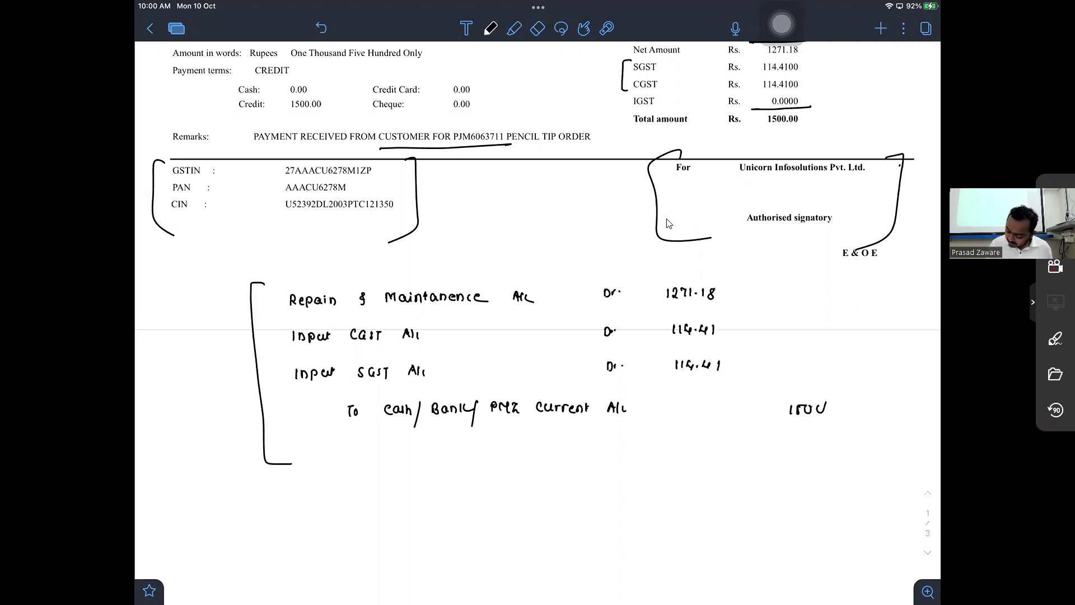
{"action": "left_click_drag", "start_coordinate": [833, 285], "coordinate": [823, 490]}
{"action": "scroll", "coordinate": [668, 223], "scroll_direction": "up", "scroll_amount": 10}
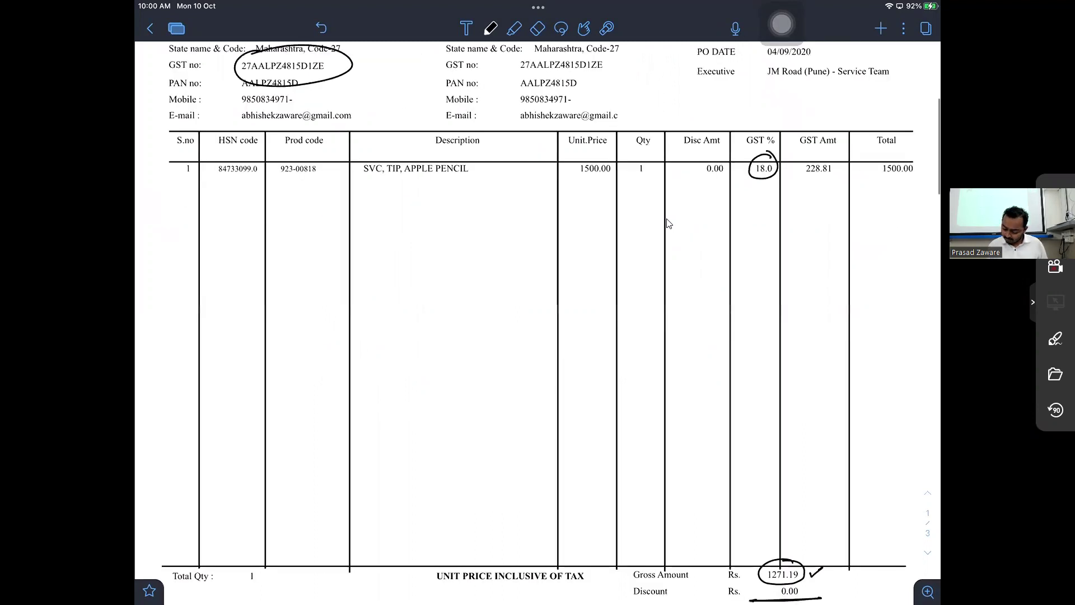
{"action": "scroll", "coordinate": [668, 223], "scroll_direction": "up", "scroll_amount": 5}
{"action": "left_click_drag", "start_coordinate": [818, 286], "coordinate": [798, 285]}
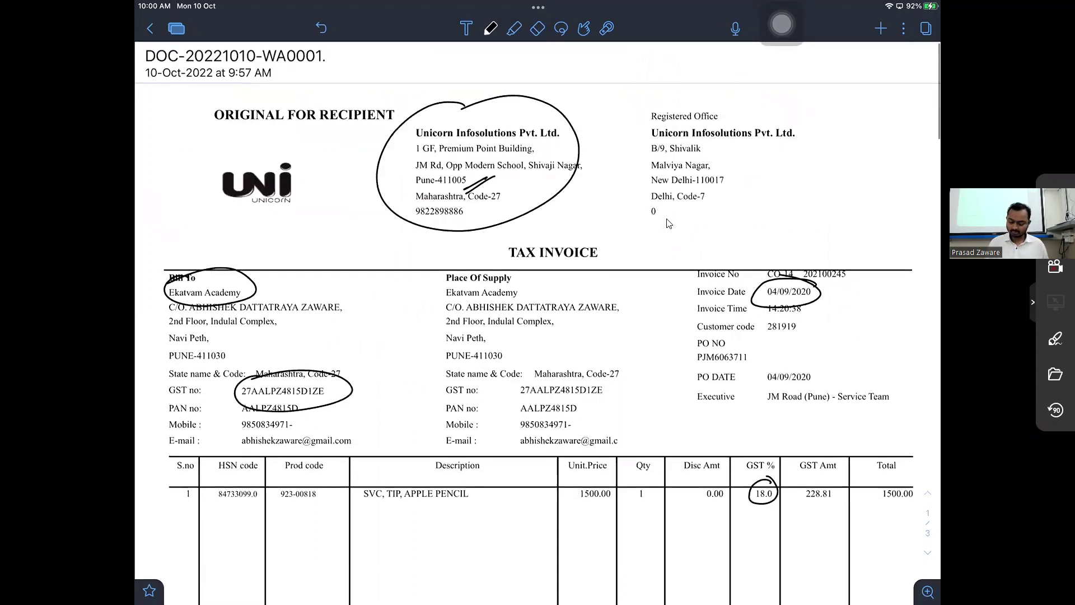
{"action": "scroll", "coordinate": [668, 223], "scroll_direction": "down", "scroll_amount": 1}
{"action": "scroll", "coordinate": [669, 223], "scroll_direction": "up", "scroll_amount": 1}
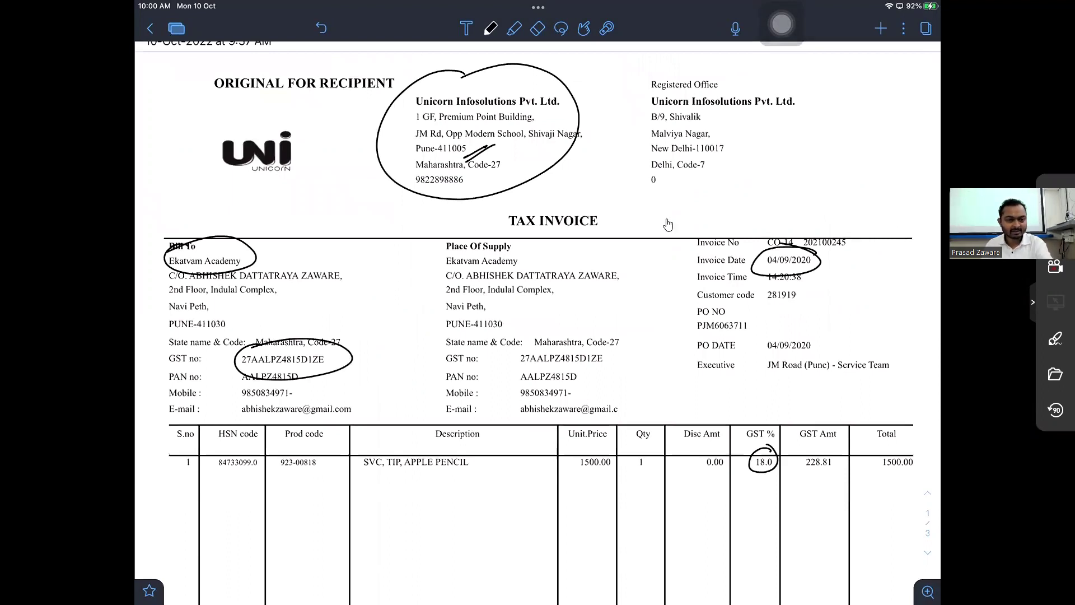
{"action": "key", "text": "alt+Tab"}
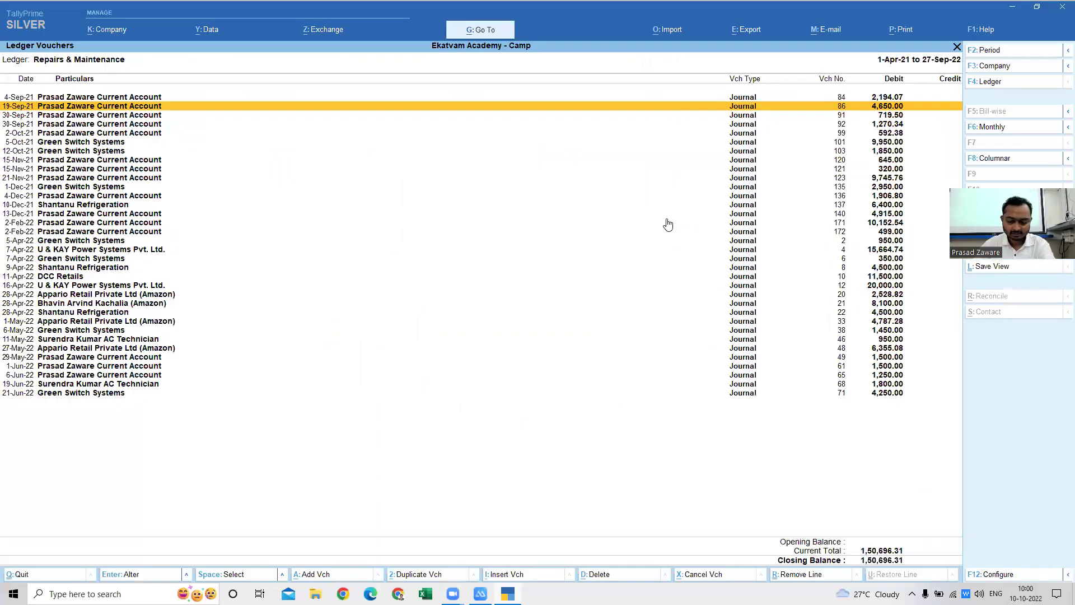
- Change the Repairs & Maintenance report period to start from 1.4.2020
{"action": "key", "text": "F2"}
{"action": "type", "text": "1.4"}
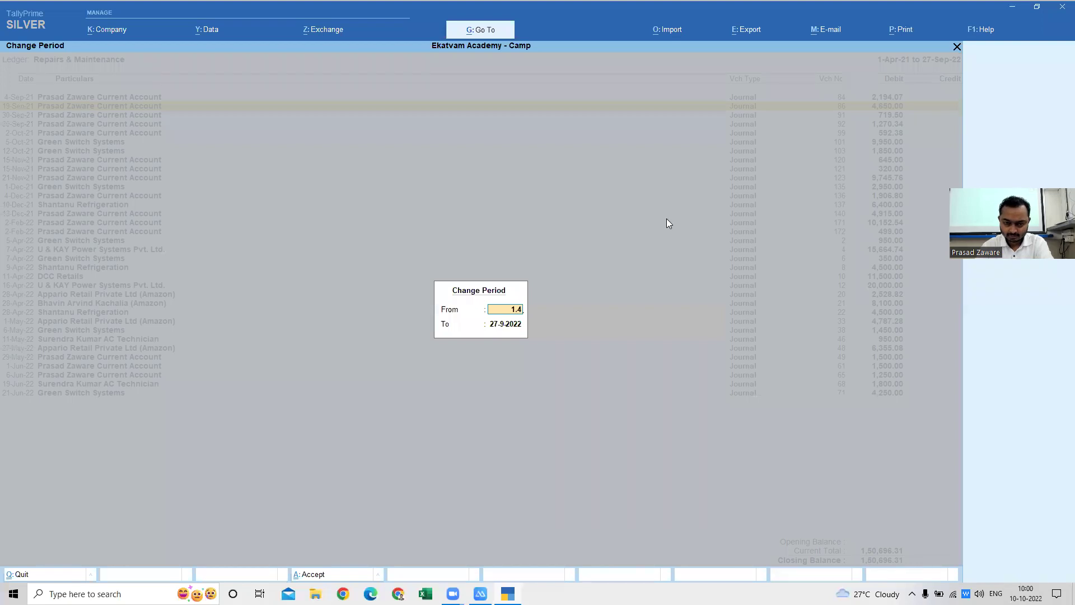
{"action": "type", "text": "2020"}
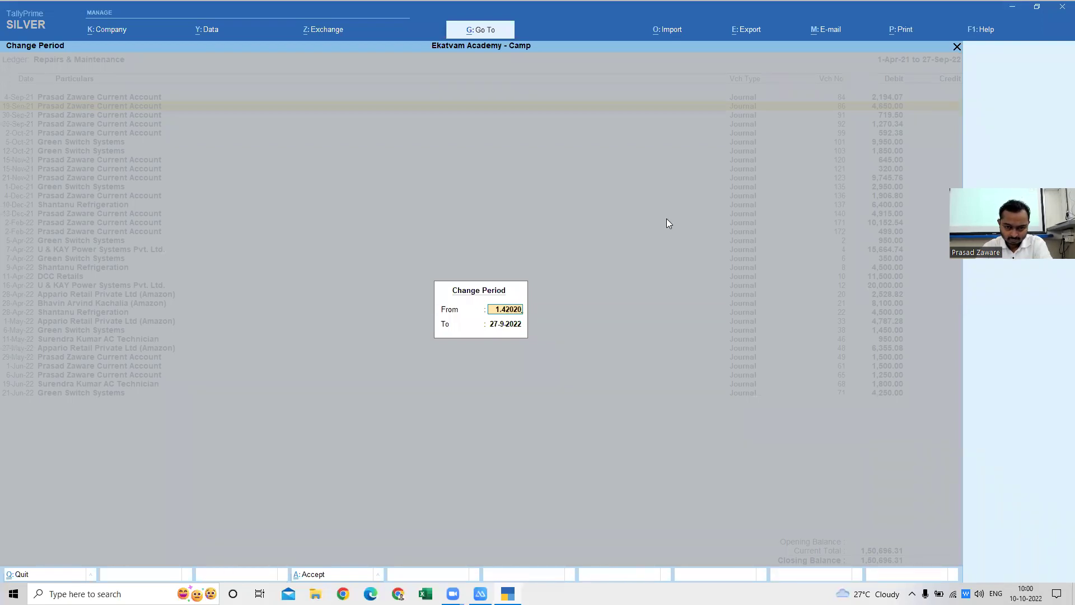
{"action": "key", "text": "BackSpace"}
{"action": "key", "text": "BackSpace"}
{"action": "key", "text": "BackSpace"}
{"action": "key", "text": "BackSpace"}
{"action": "key", "text": "BackSpace"}
{"action": "key", "text": "BackSpace"}
{"action": "key", "text": "BackSpace"}
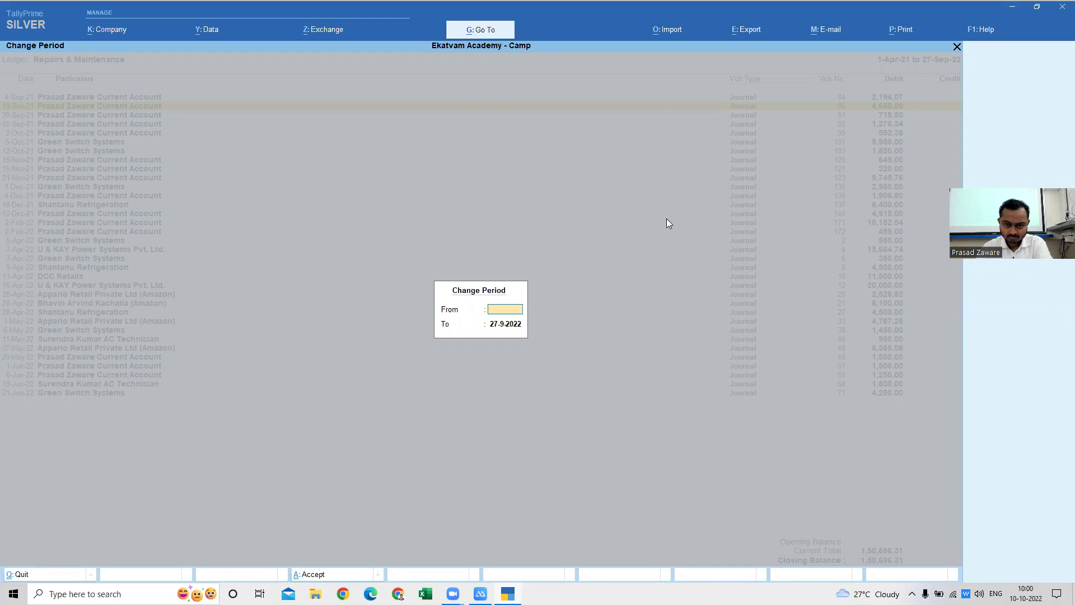
{"action": "key", "text": "Escape"}
{"action": "key", "text": "F2"}
{"action": "type", "text": "1.4.2020"}
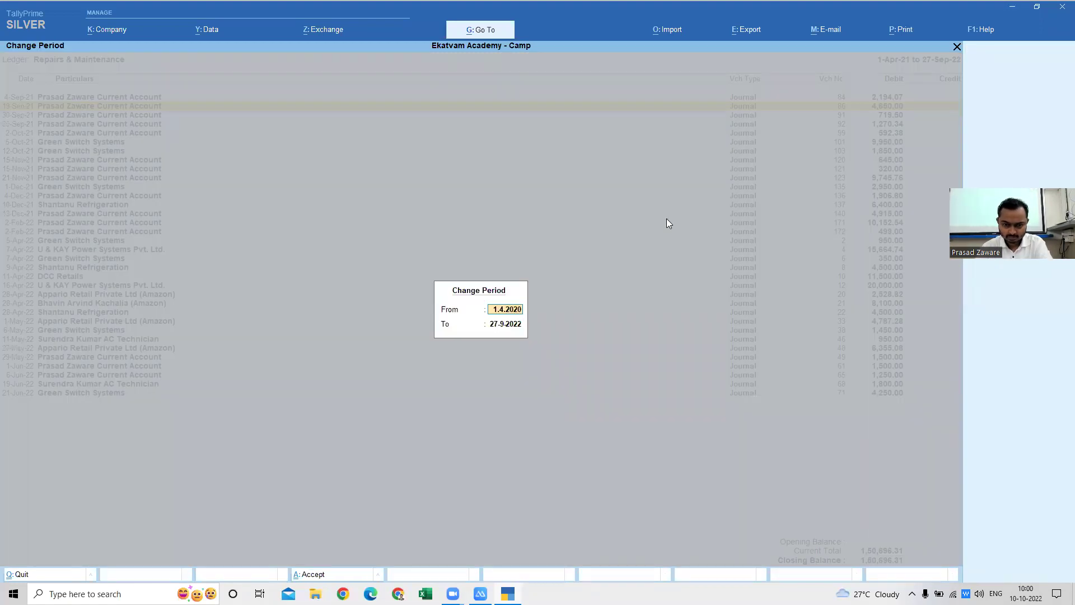
{"action": "key", "text": "Return"}
{"action": "key", "text": "Return"}
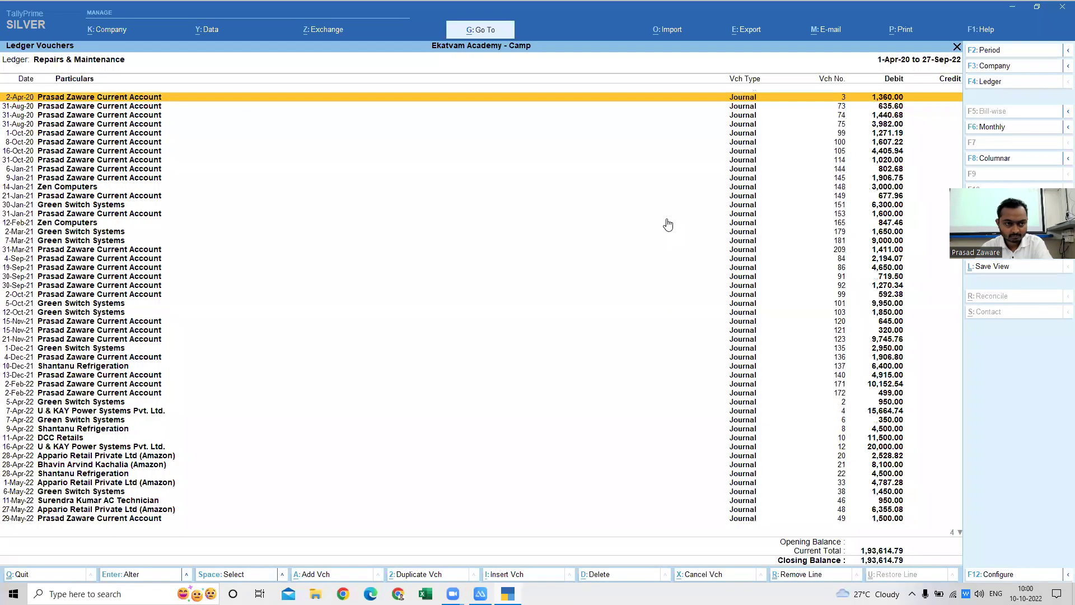
- Scan the 2020 voucher rows for voucher 99, then leave the ledger vouchers report
{"action": "key", "text": "Down"}
{"action": "key", "text": "Down"}
{"action": "key", "text": "Down"}
{"action": "key", "text": "Down"}
{"action": "key", "text": "Down"}
{"action": "key", "text": "Down"}
{"action": "key", "text": "Down"}
{"action": "key", "text": "Down"}
{"action": "key", "text": "Down"}
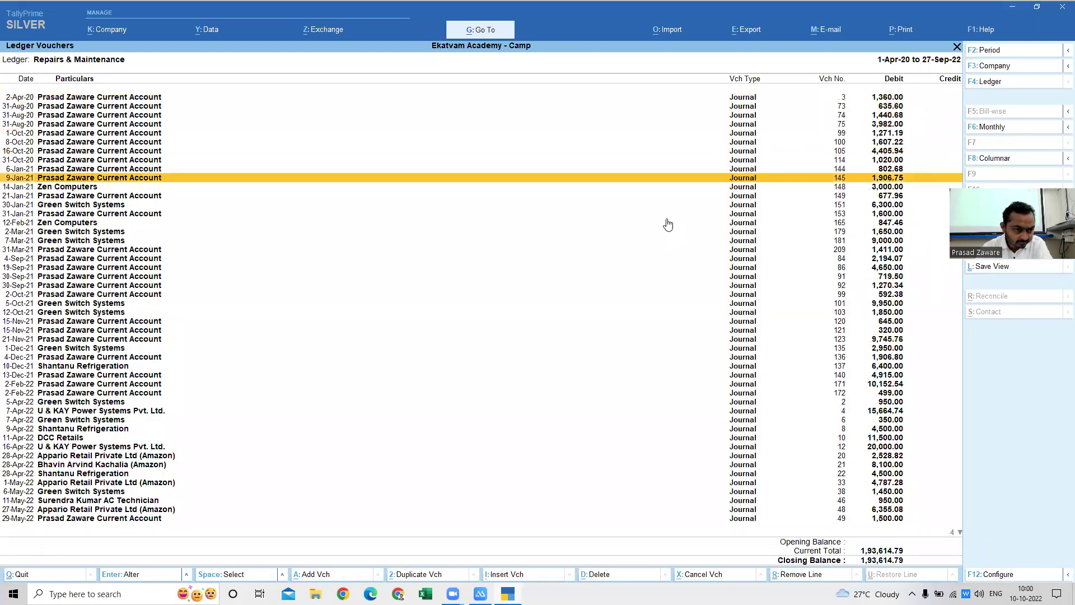
{"action": "key", "text": "Up"}
{"action": "key", "text": "Up"}
{"action": "key", "text": "Up"}
{"action": "key", "text": "Up"}
{"action": "key", "text": "Up"}
{"action": "key", "text": "Up"}
{"action": "key", "text": "Up"}
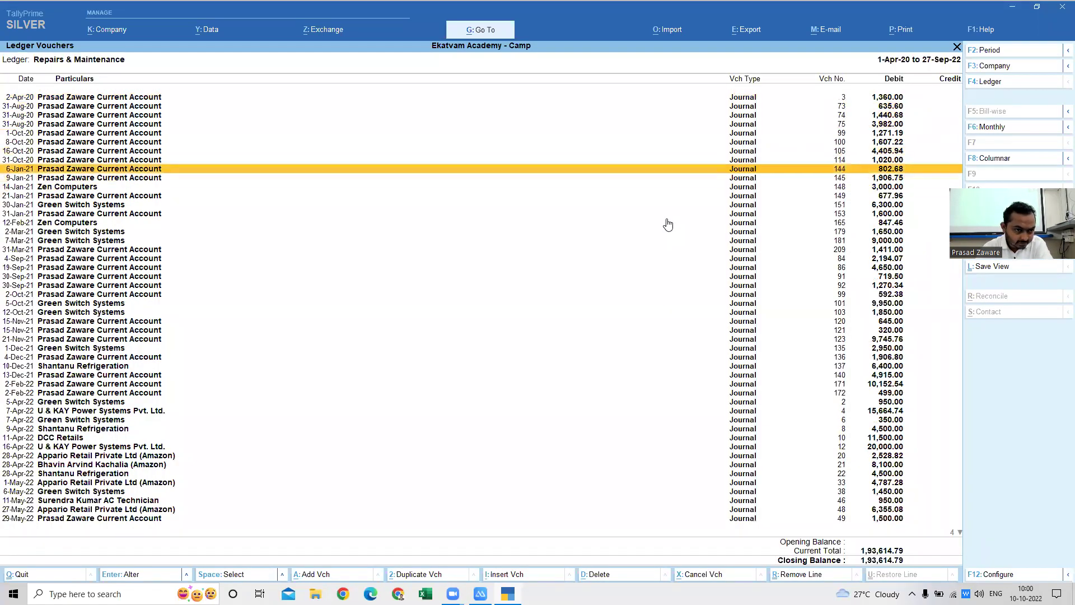
{"action": "key", "text": "Up"}
{"action": "key", "text": "Up"}
{"action": "key", "text": "Down"}
{"action": "key", "text": "Down"}
{"action": "key", "text": "Down"}
{"action": "key", "text": "Down"}
{"action": "key", "text": "Down"}
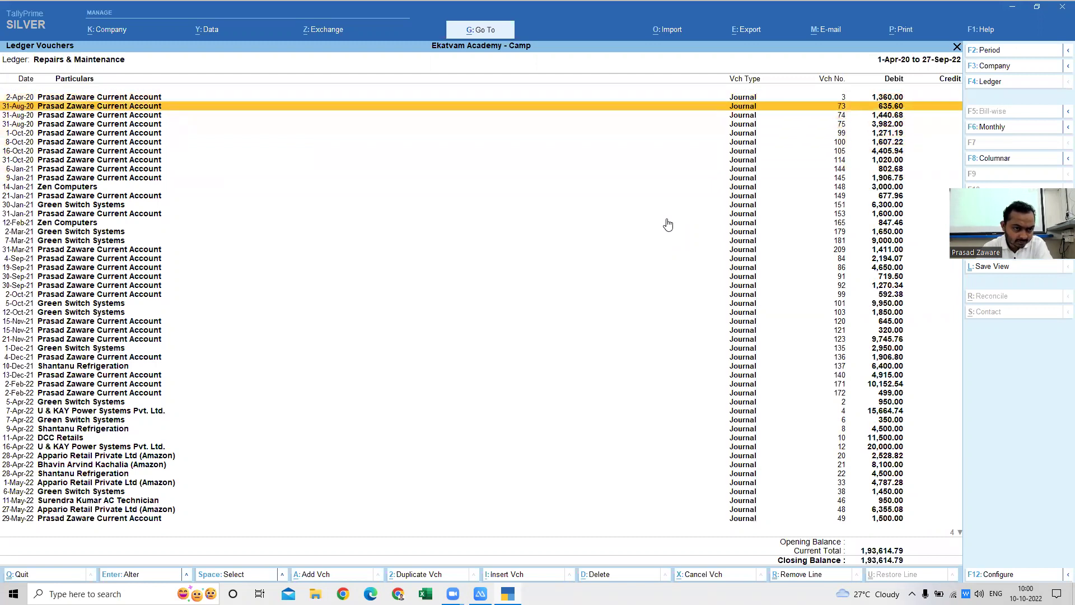
{"action": "key", "text": "Down"}
{"action": "key", "text": "Up"}
{"action": "key", "text": "Up"}
{"action": "key", "text": "Up"}
{"action": "key", "text": "Up"}
{"action": "key", "text": "Up"}
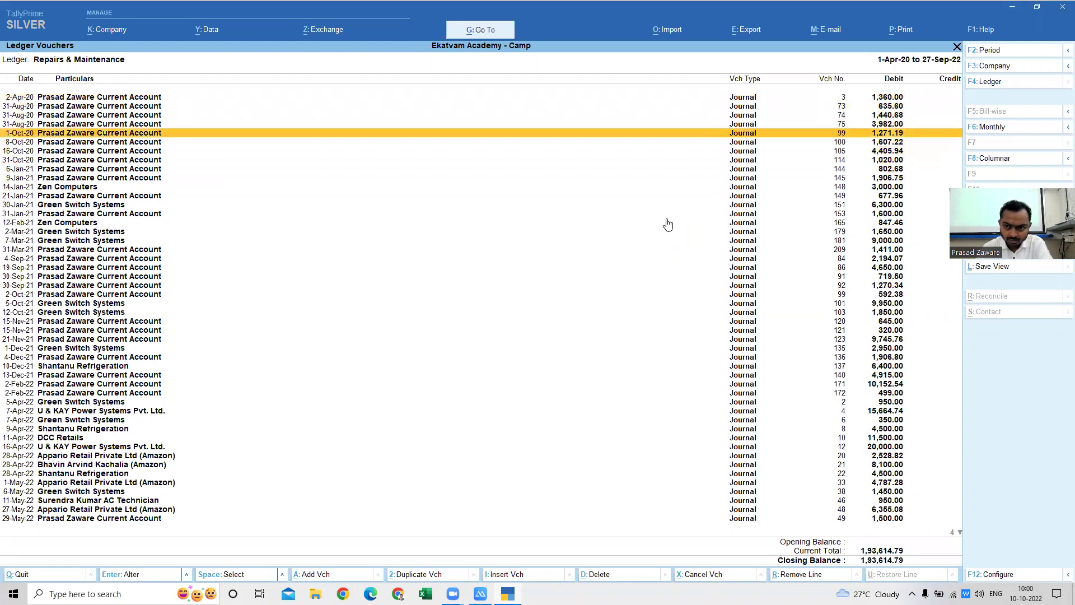
{"action": "key", "text": "Up"}
{"action": "key", "text": "Up"}
{"action": "key", "text": "Down"}
{"action": "key", "text": "Down"}
{"action": "key", "text": "Down"}
{"action": "key", "text": "Down"}
{"action": "key", "text": "Down"}
{"action": "key", "text": "Down"}
{"action": "key", "text": "Down"}
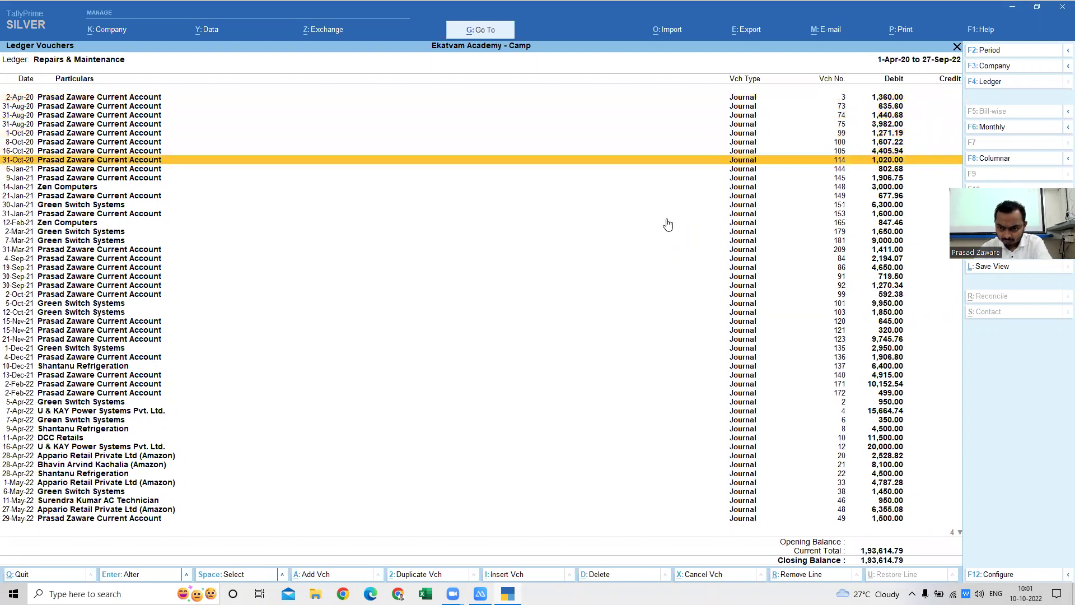
{"action": "key", "text": "Down"}
{"action": "key", "text": "Down"}
{"action": "key", "text": "Down"}
{"action": "key", "text": "Down"}
{"action": "key", "text": "Down"}
{"action": "key", "text": "Down"}
{"action": "key", "text": "Down"}
{"action": "key", "text": "Down"}
{"action": "key", "text": "Down"}
{"action": "key", "text": "Down"}
{"action": "key", "text": "Down"}
{"action": "key", "text": "Down"}
{"action": "key", "text": "Down"}
{"action": "key", "text": "Down"}
{"action": "key", "text": "Down"}
{"action": "key", "text": "Down"}
{"action": "key", "text": "Down"}
{"action": "key", "text": "Down"}
{"action": "key", "text": "Down"}
{"action": "key", "text": "Down"}
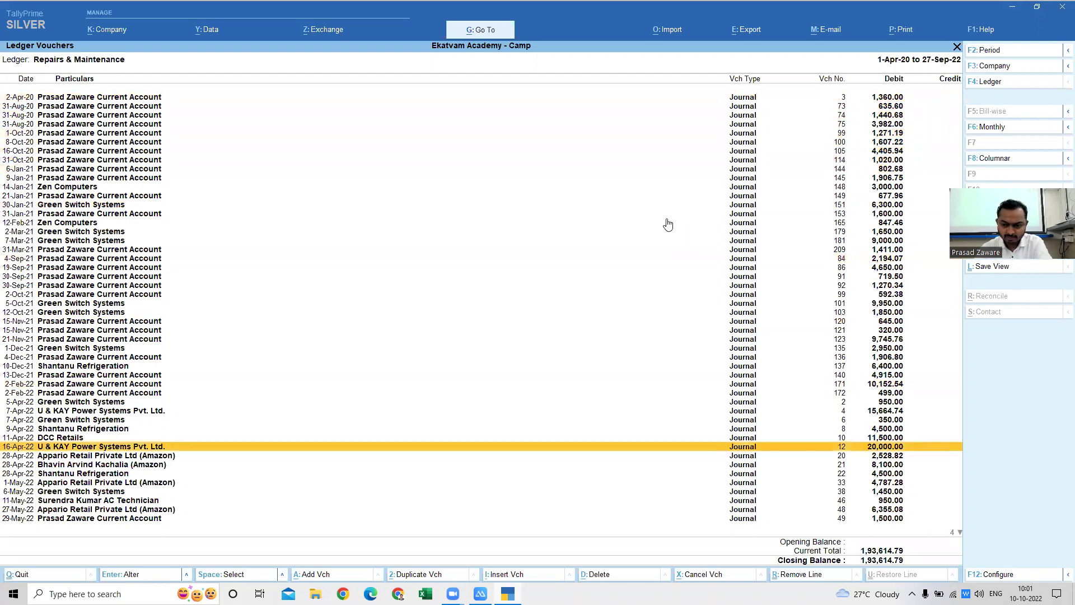
{"action": "key", "text": "Down"}
{"action": "key", "text": "Escape"}
- Reopen the Repairs & Maintenance ledger vouchers by searching 'repa'
{"action": "key", "text": "BackSpace"}
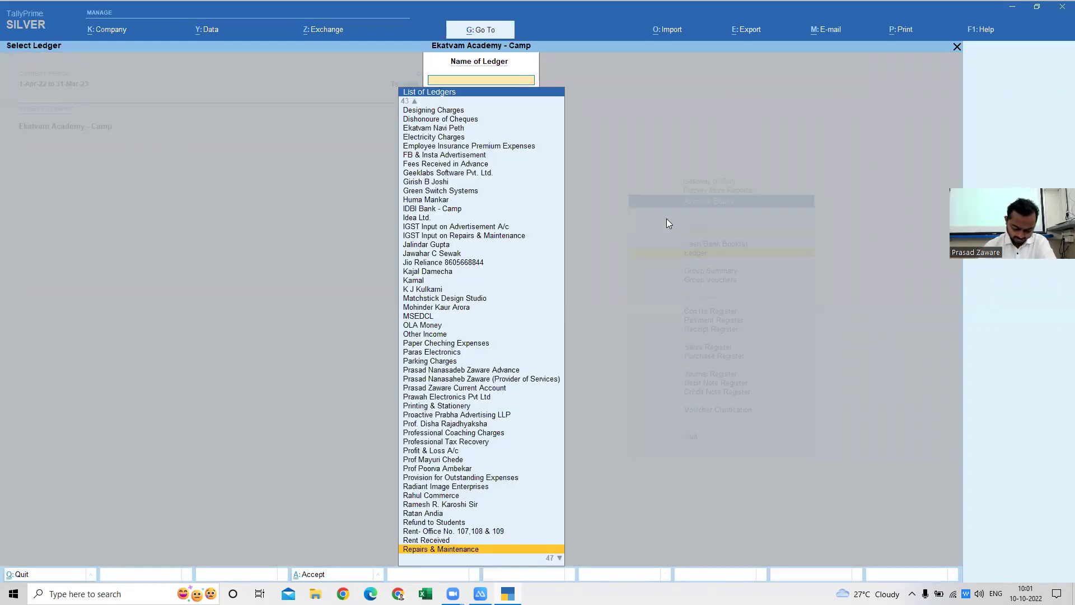
{"action": "type", "text": "un"}
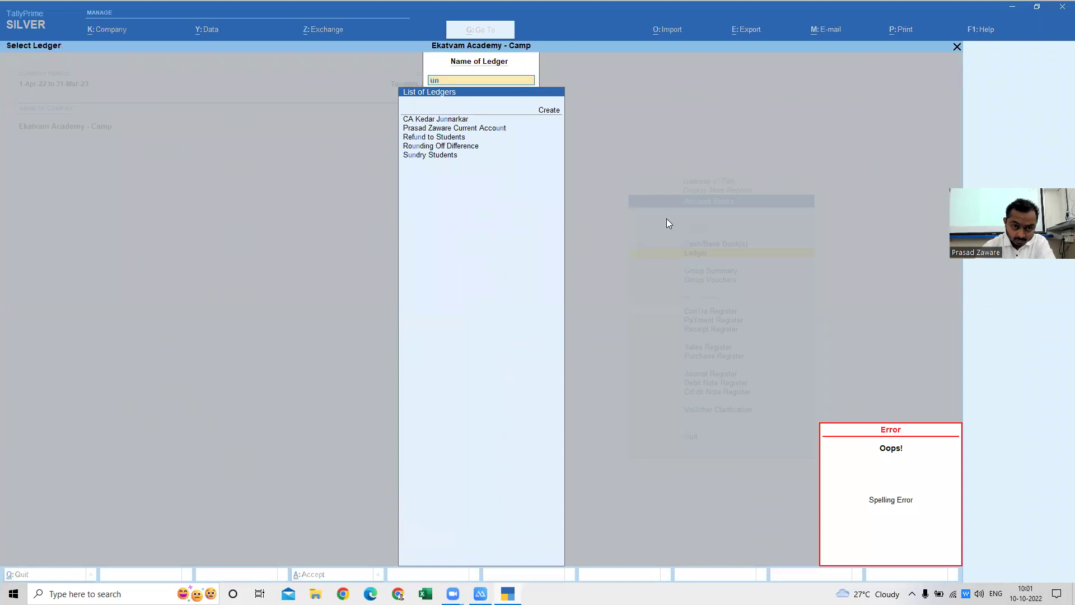
{"action": "key", "text": "BackSpace"}
{"action": "key", "text": "BackSpace"}
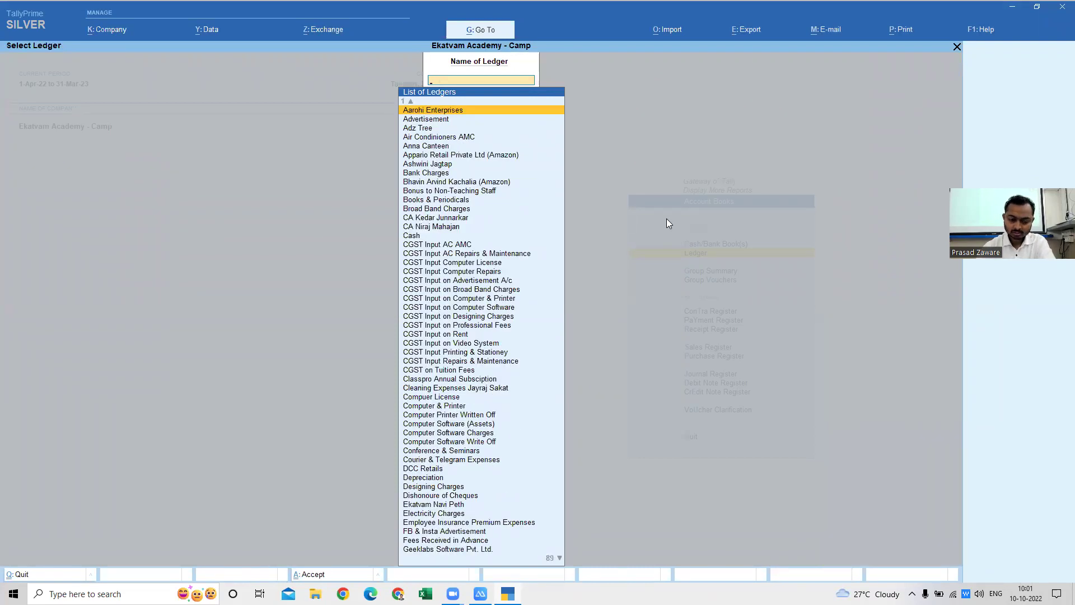
{"action": "type", "text": "repa"}
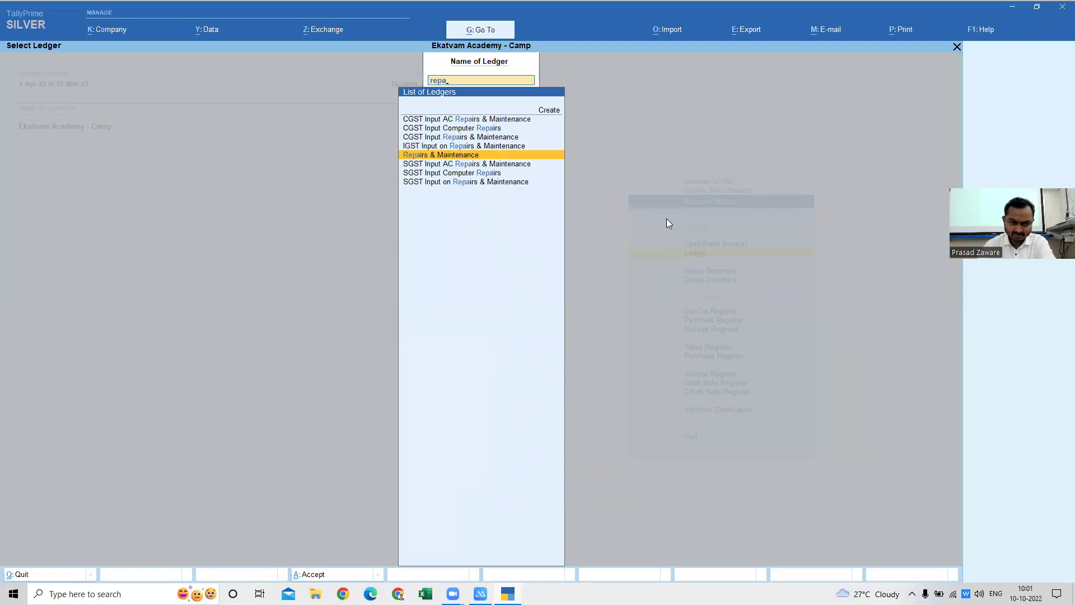
{"action": "key", "text": "Return"}
- Set the report period from 1.4.2020 to 31.03.21 and apply it
{"action": "key", "text": "F2"}
{"action": "type", "text": "1.4.2020"}
{"action": "key", "text": "Return"}
{"action": "type", "text": "31.03."}
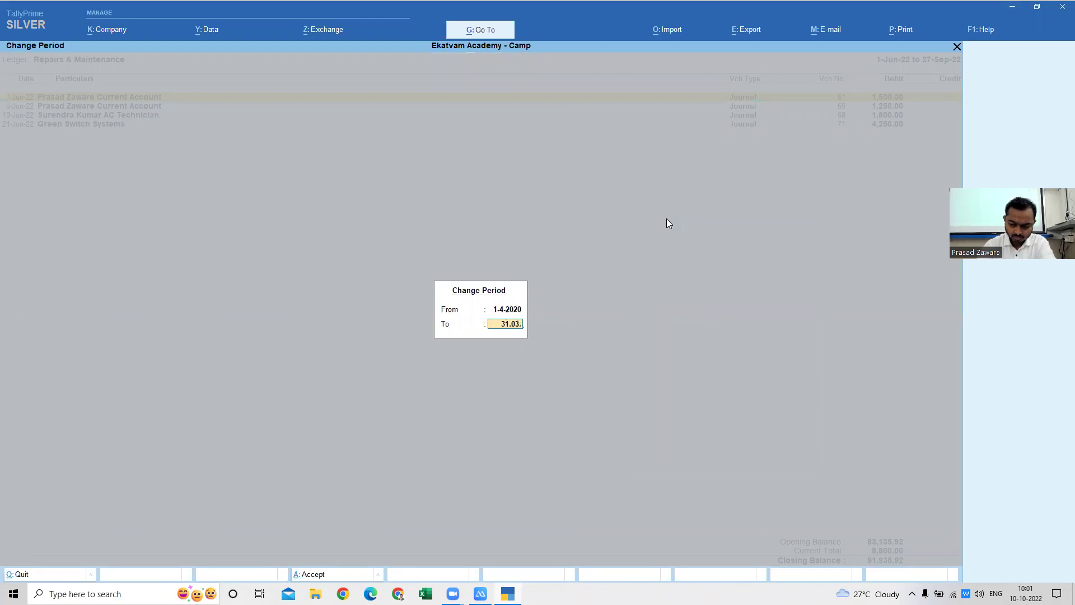
{"action": "type", "text": "21"}
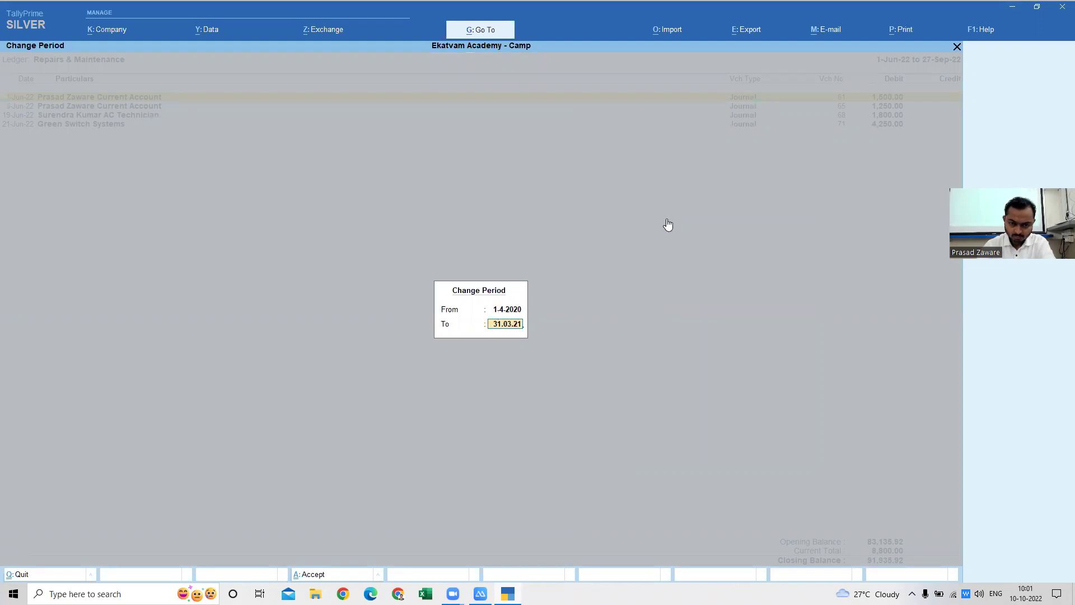
{"action": "key", "text": "Return"}
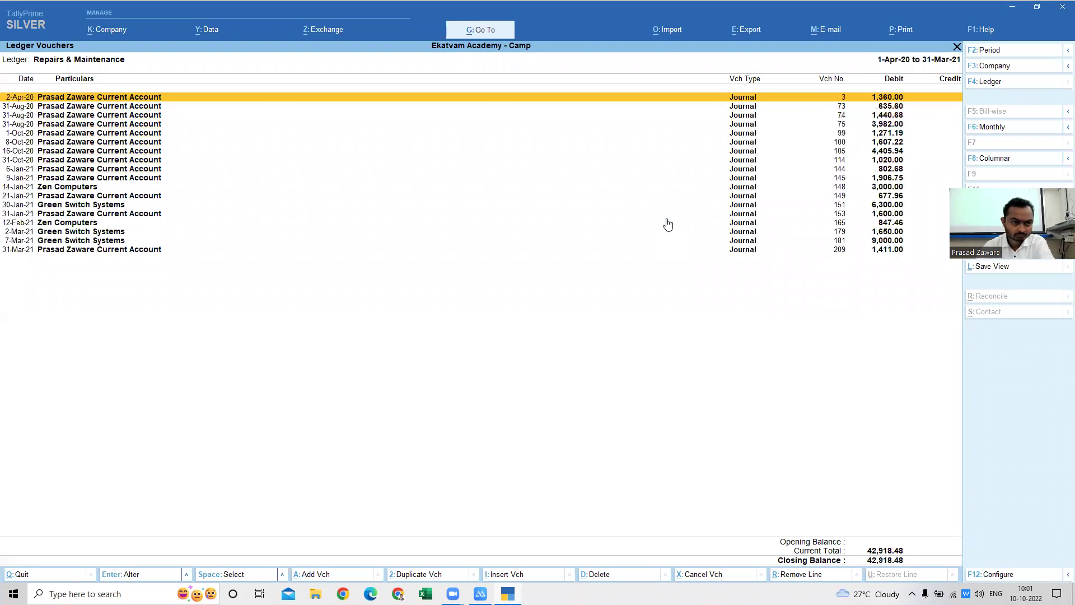
- Browse vouchers 73, 75, 145 and 148, then open Journal voucher 3 of 2-Apr-20
{"action": "key", "text": "Down"}
{"action": "key", "text": "Down"}
{"action": "key", "text": "Down"}
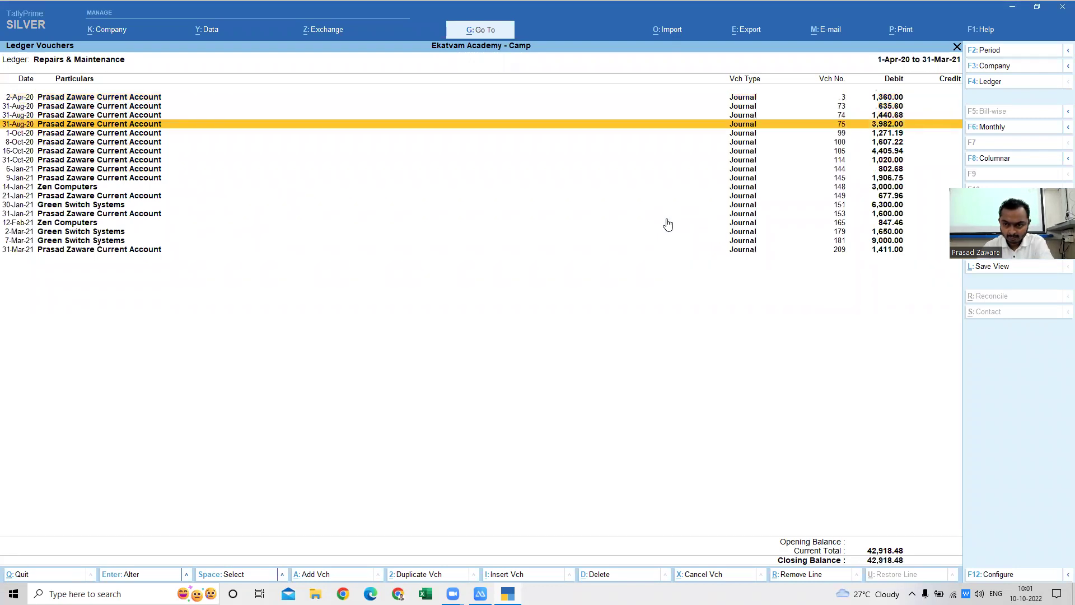
{"action": "key", "text": "Down"}
{"action": "key", "text": "Down"}
{"action": "key", "text": "Down"}
{"action": "key", "text": "Down"}
{"action": "key", "text": "Down"}
{"action": "key", "text": "Down"}
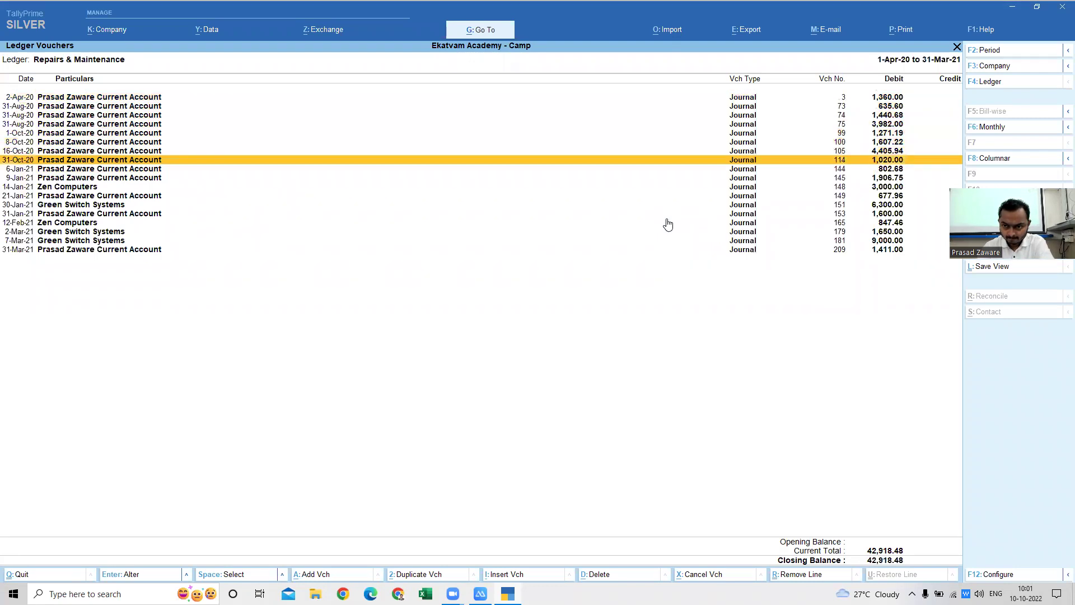
{"action": "key", "text": "Down"}
{"action": "key", "text": "Down"}
{"action": "key", "text": "Down"}
{"action": "key", "text": "Down"}
{"action": "key", "text": "Down"}
{"action": "key", "text": "Down"}
{"action": "key", "text": "Down"}
{"action": "key", "text": "Down"}
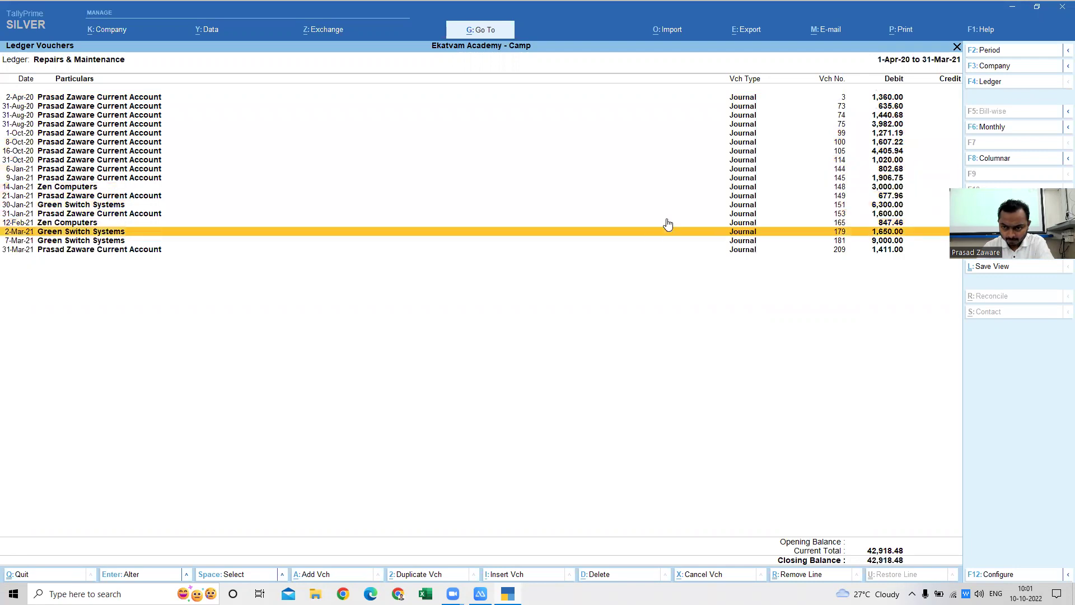
{"action": "key", "text": "Up"}
{"action": "key", "text": "Up"}
{"action": "key", "text": "Up"}
{"action": "key", "text": "Up"}
{"action": "key", "text": "Up"}
{"action": "key", "text": "Up"}
{"action": "key", "text": "Up"}
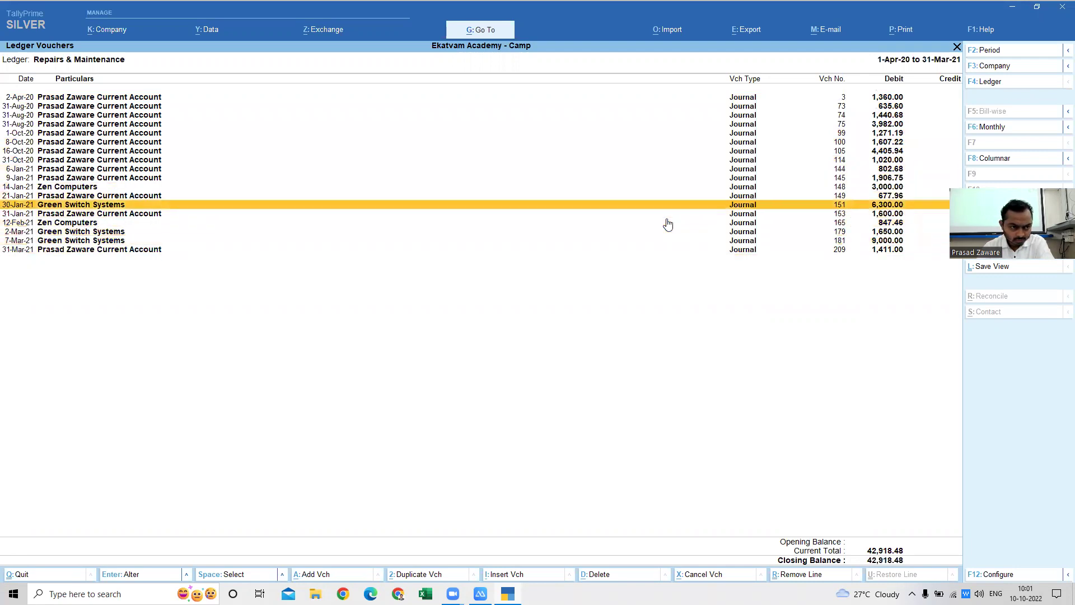
{"action": "key", "text": "Up"}
{"action": "key", "text": "Up"}
{"action": "key", "text": "Up"}
{"action": "key", "text": "Up"}
{"action": "key", "text": "Up"}
{"action": "key", "text": "Up"}
{"action": "key", "text": "Up"}
{"action": "key", "text": "Up"}
{"action": "key", "text": "Up"}
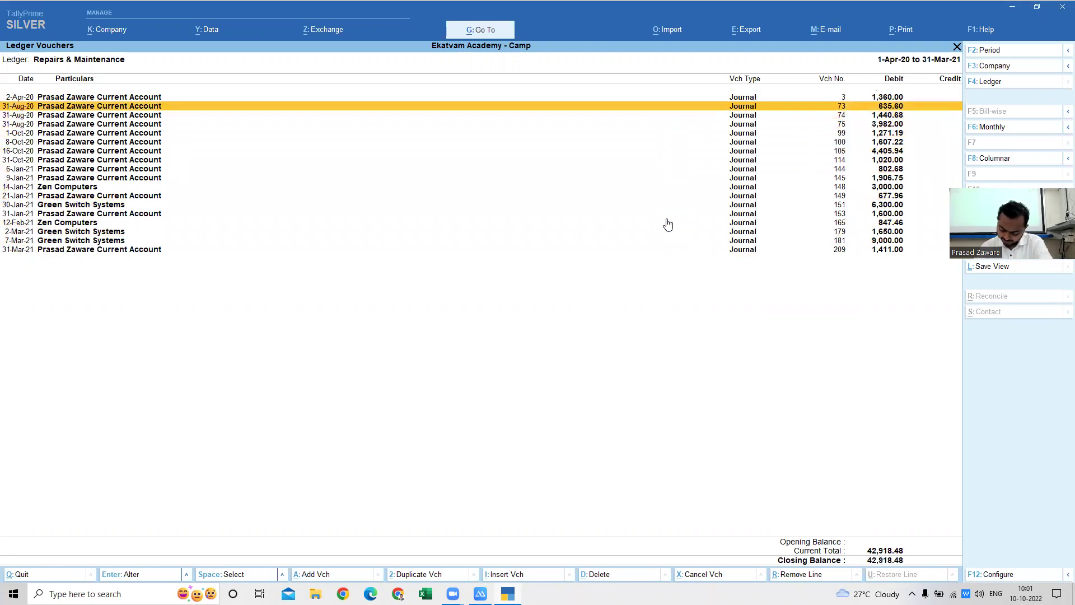
{"action": "key", "text": "Up"}
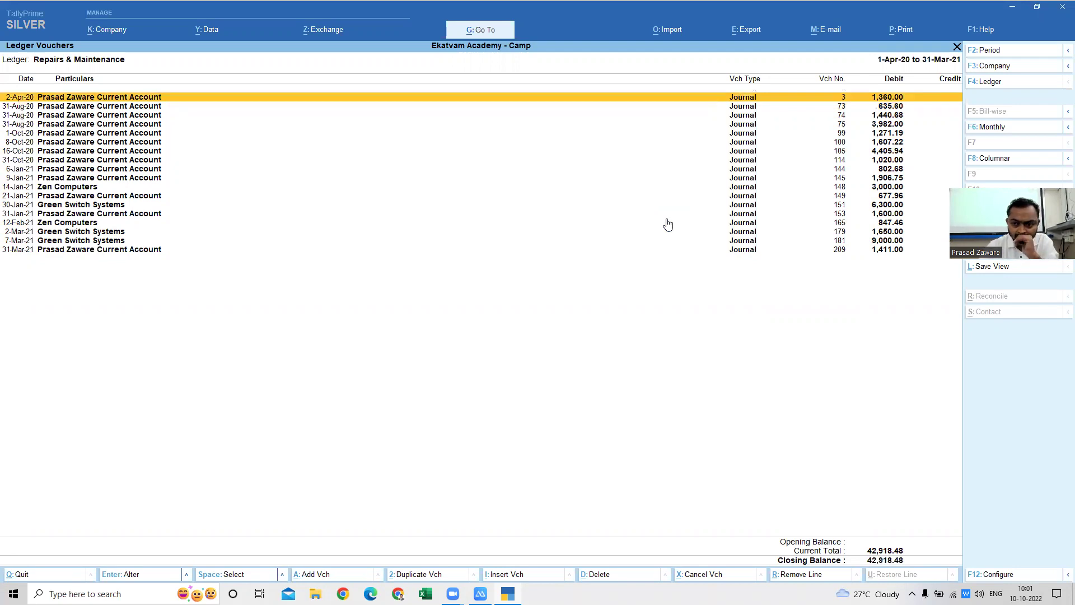
{"action": "key", "text": "Return"}
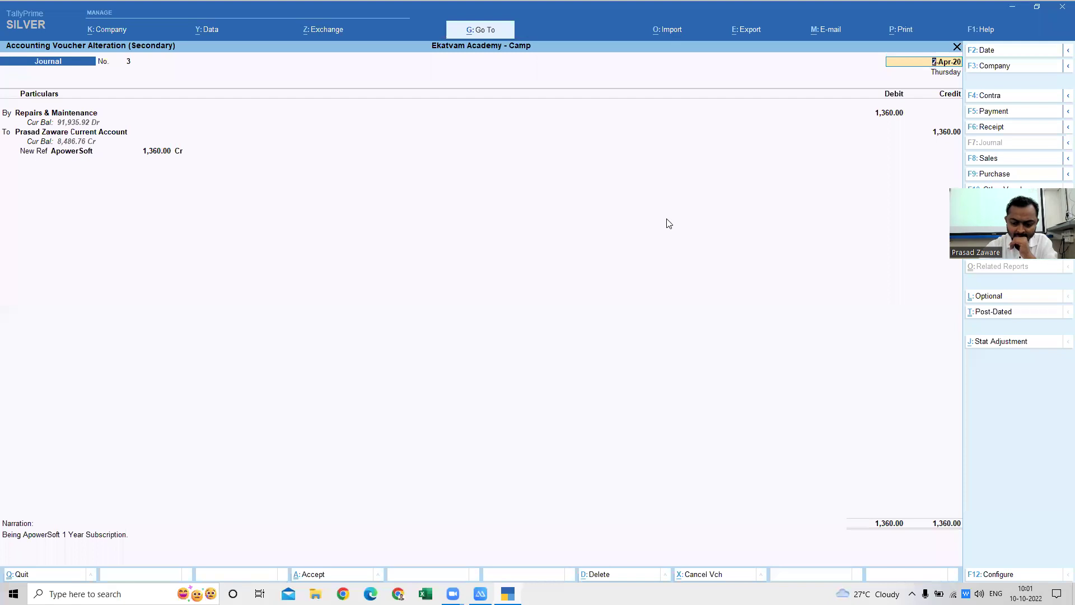
- Page forward through journal vouchers 73 and 75 toward voucher 99 of 1-Oct-20
{"action": "key", "text": "Page_Down"}
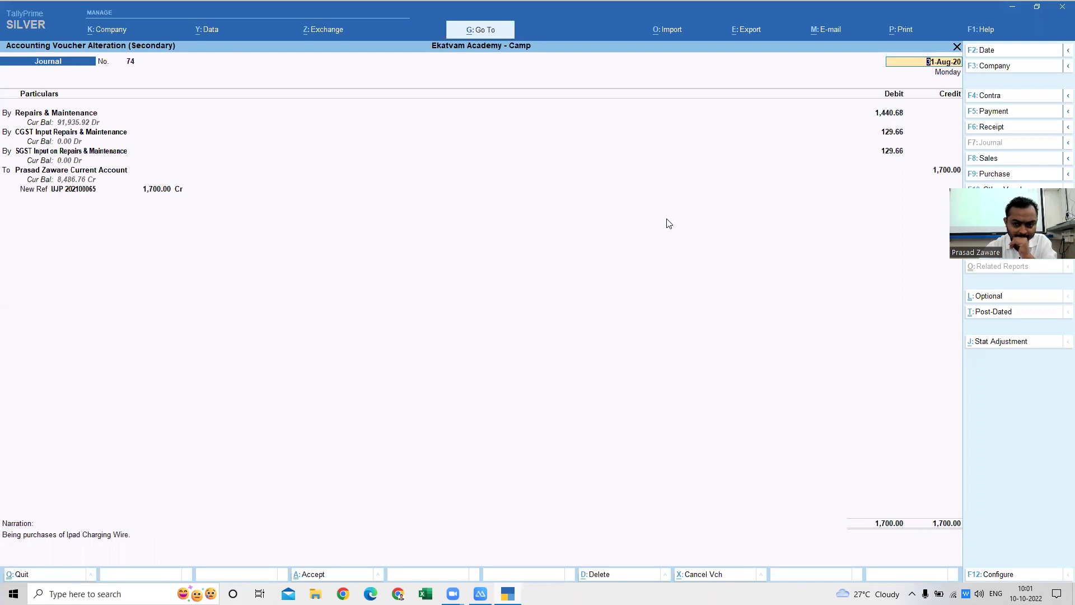
{"action": "key", "text": "Page_Down"}
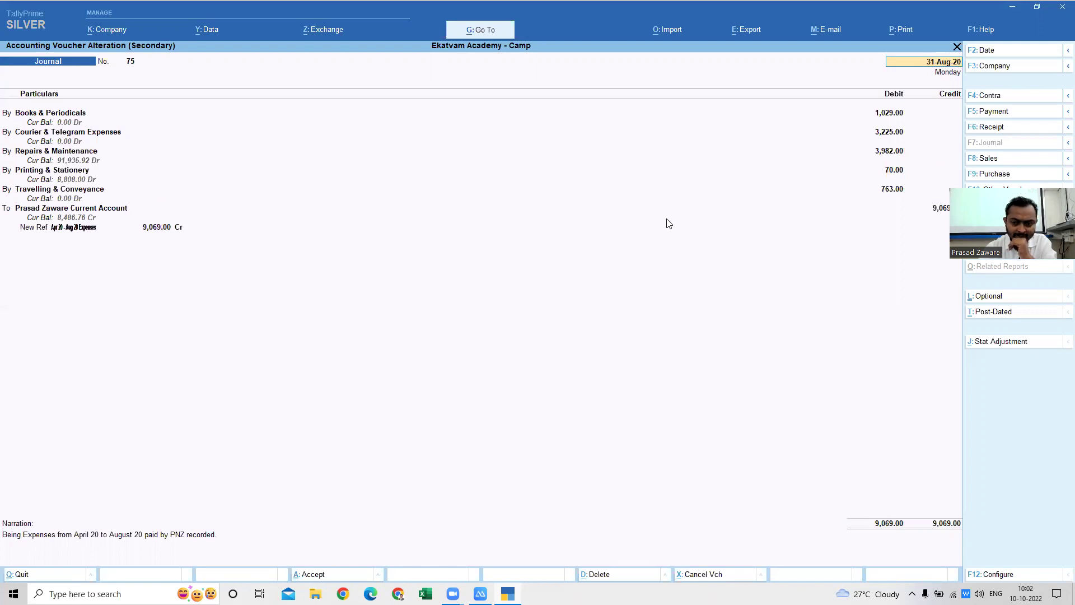
{"action": "key", "text": "Page_Down"}
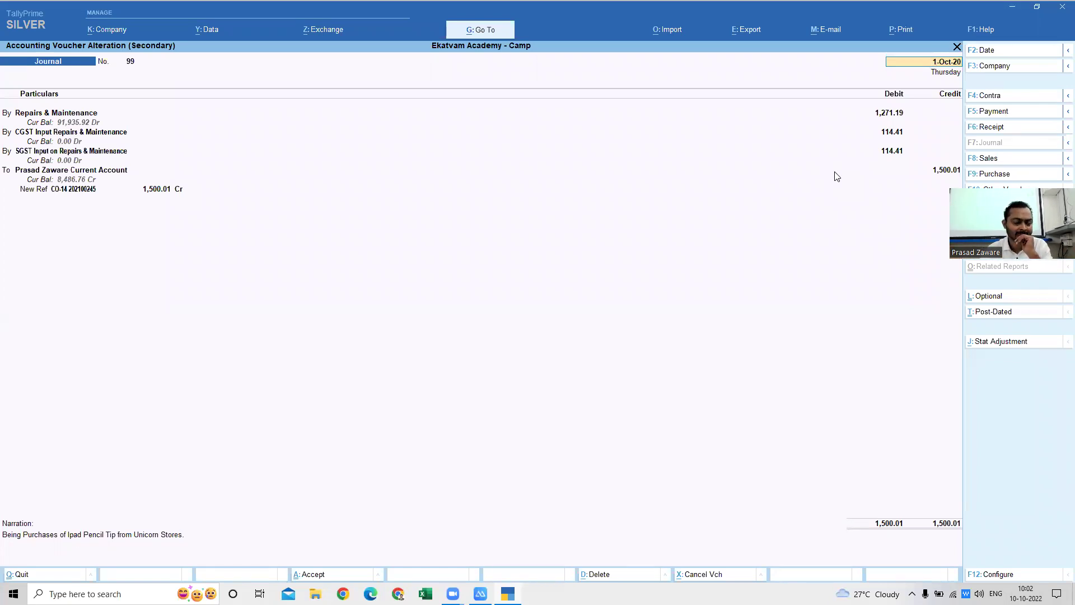
- Check voucher 99: Repairs & Maintenance 1,271.19, CGST and SGST 114.41 each, current account credit 1,500.01
{"action": "key", "text": "Return"}
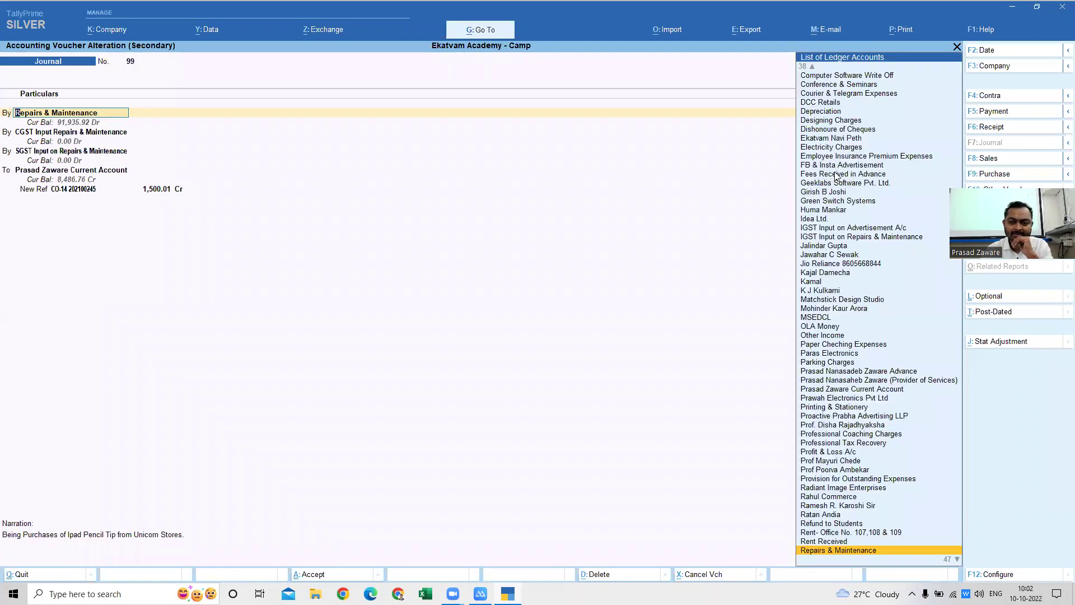
{"action": "key", "text": "Return"}
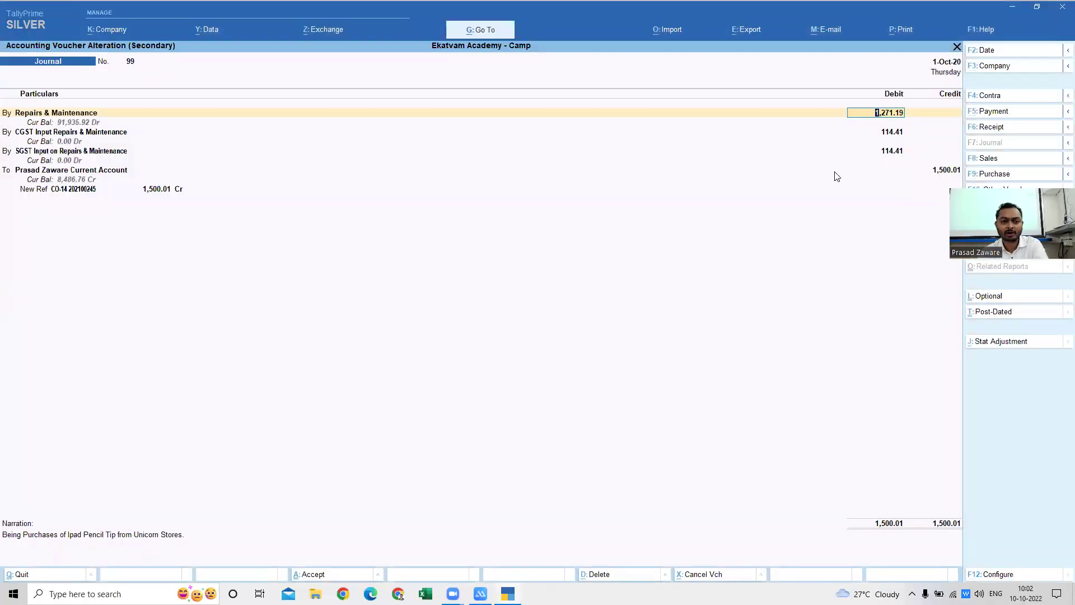
{"action": "key", "text": "Return"}
{"action": "key", "text": "Return"}
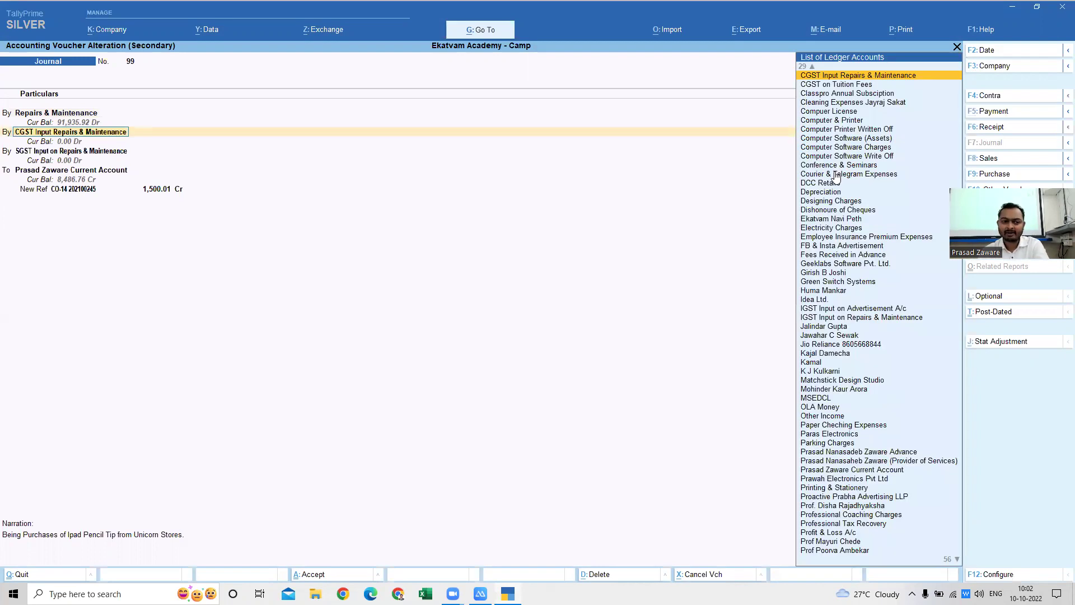
{"action": "key", "text": "Return"}
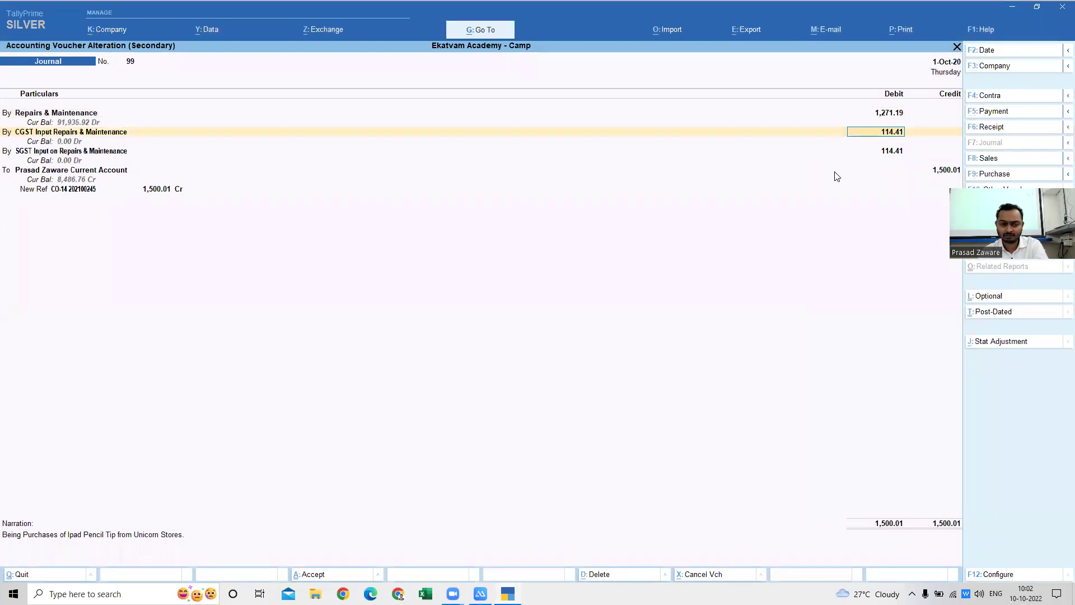
{"action": "key", "text": "Return"}
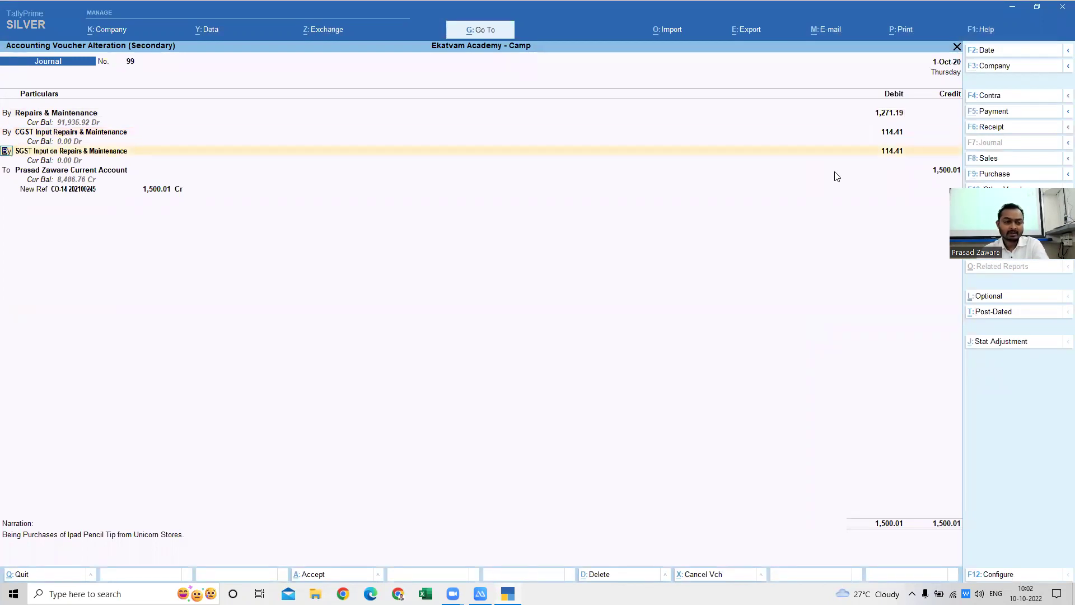
{"action": "key", "text": "Return"}
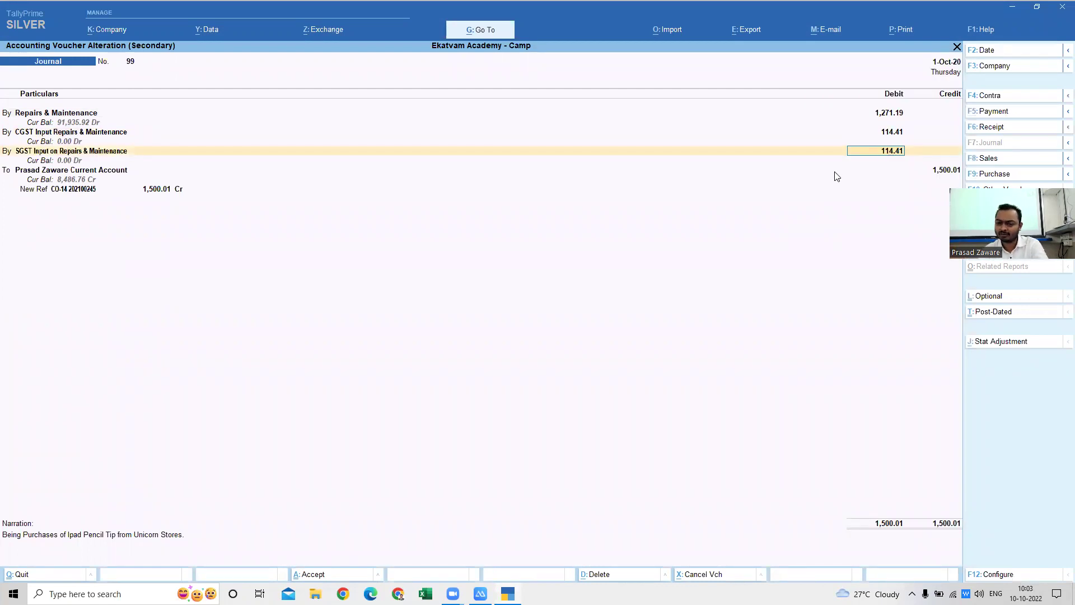
{"action": "key", "text": "Return"}
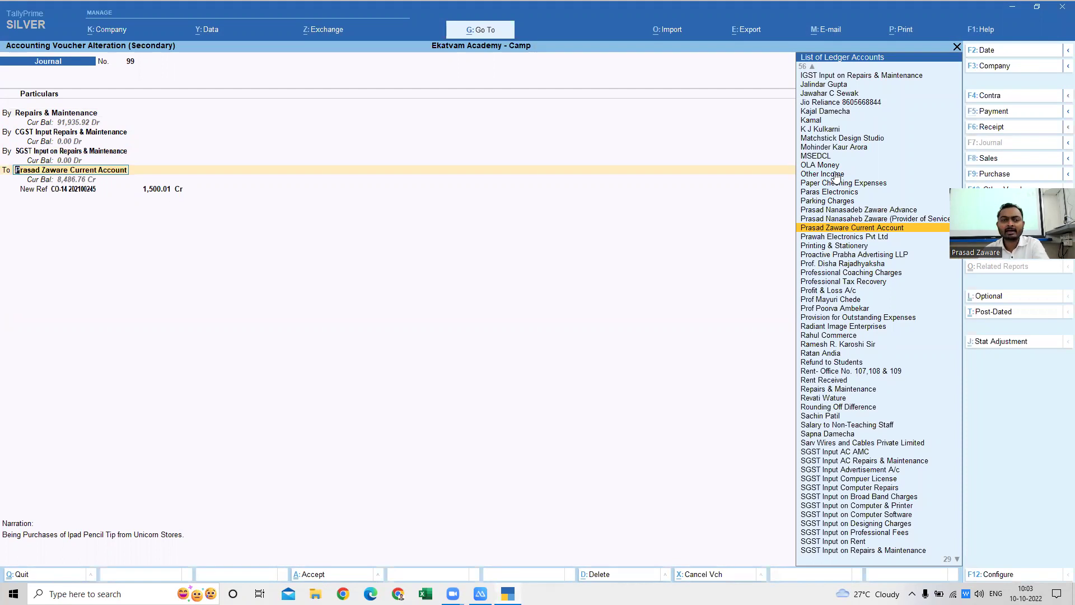
{"action": "key", "text": "Return"}
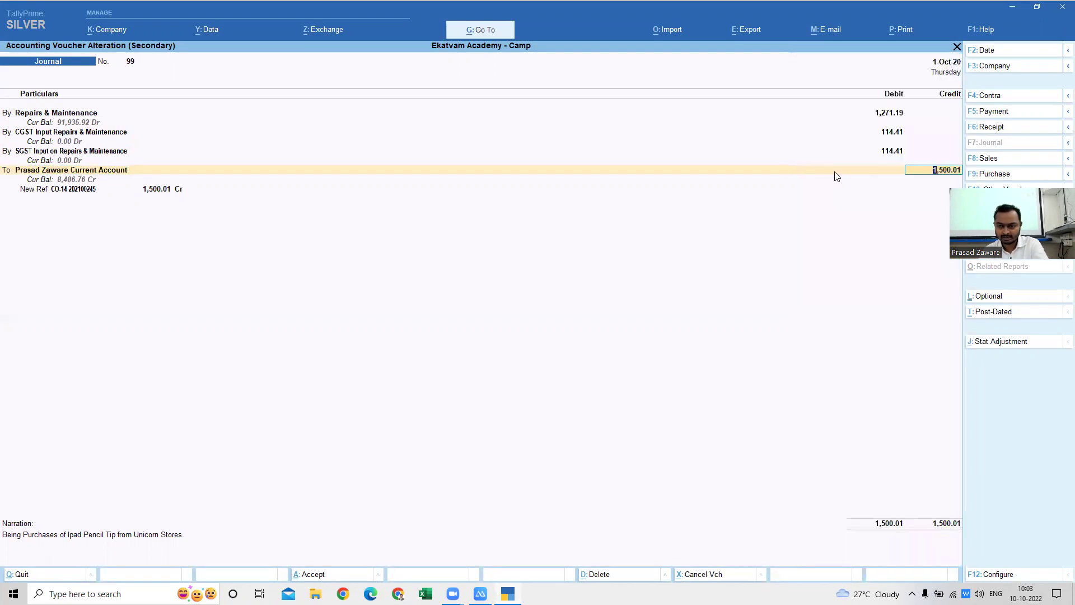
- Step past the bill reference and narration, quit the voucher unchanged, and exit the ledger reports
{"action": "key", "text": "Return"}
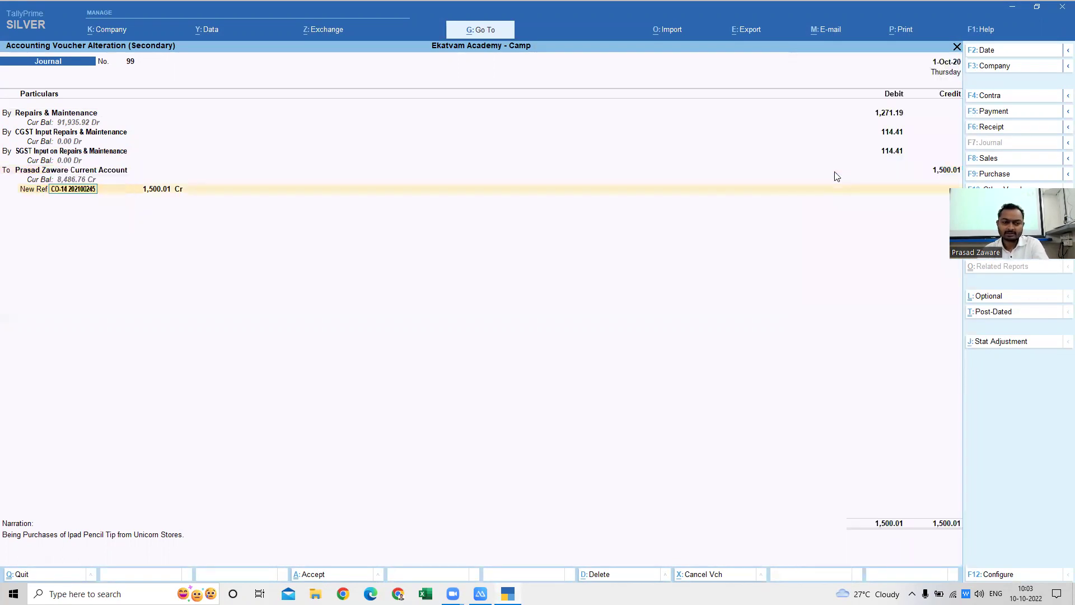
{"action": "key", "text": "Return"}
{"action": "key", "text": "Return"}
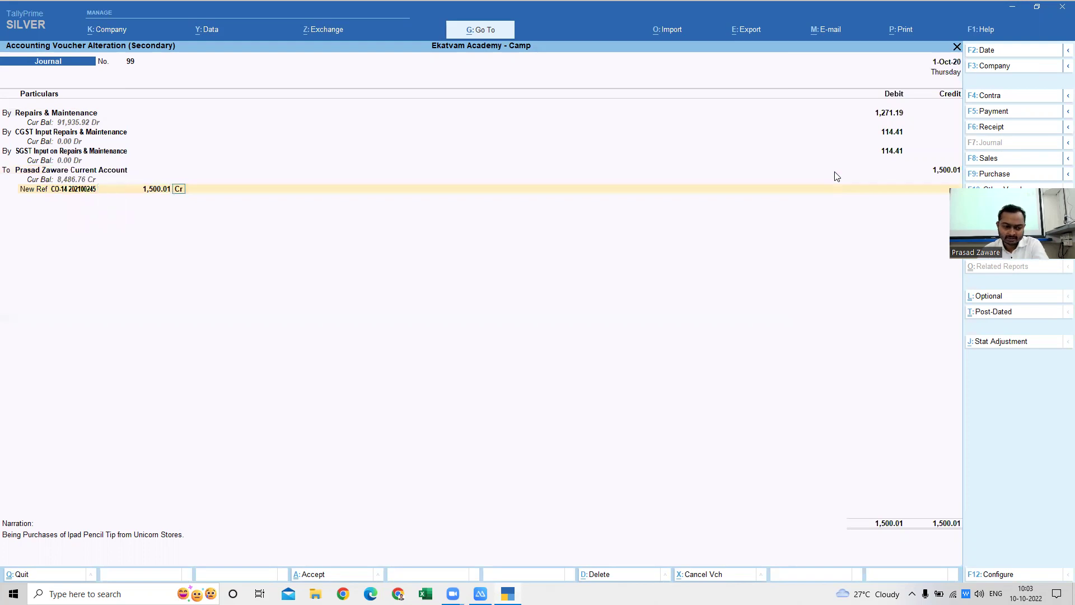
{"action": "key", "text": "Return"}
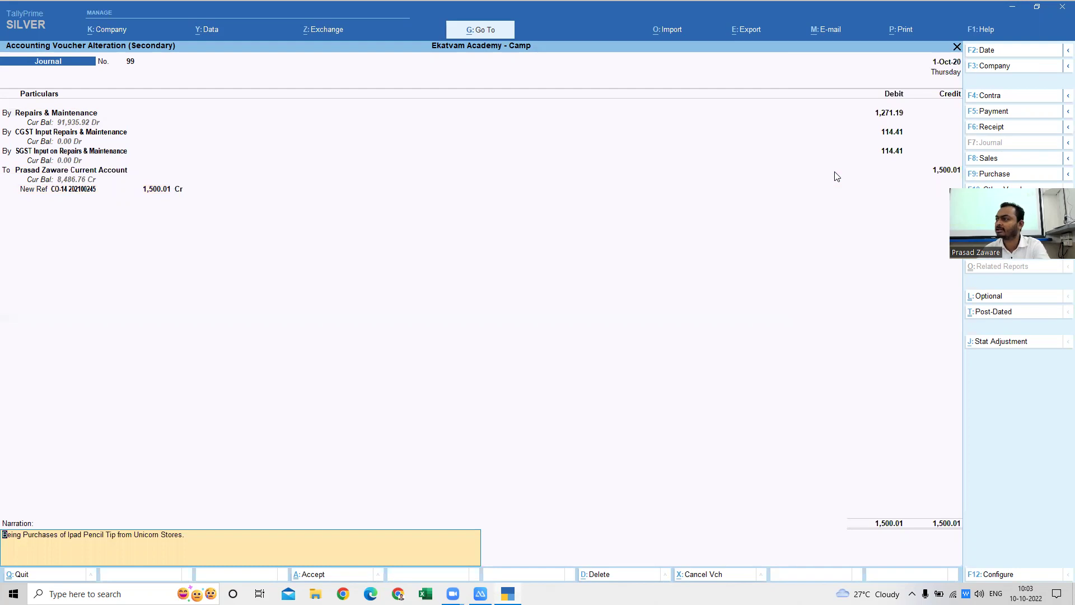
{"action": "key", "text": "Escape"}
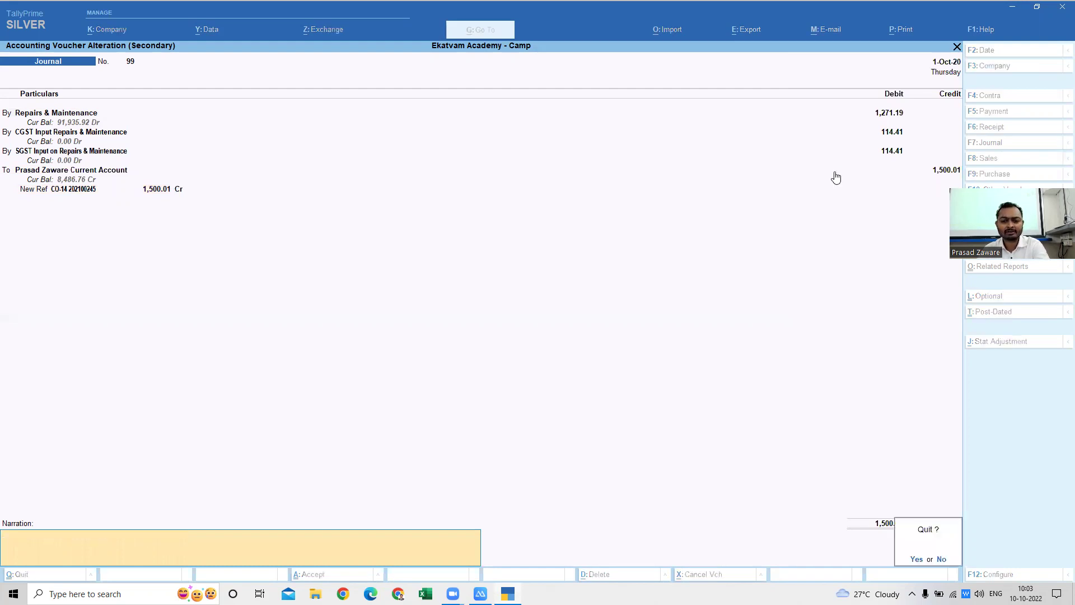
{"action": "key", "text": "y"}
{"action": "key", "text": "Escape"}
{"action": "key", "text": "Escape"}
{"action": "key", "text": "Escape"}
{"action": "key", "text": "Escape"}
{"action": "key", "text": "Escape"}
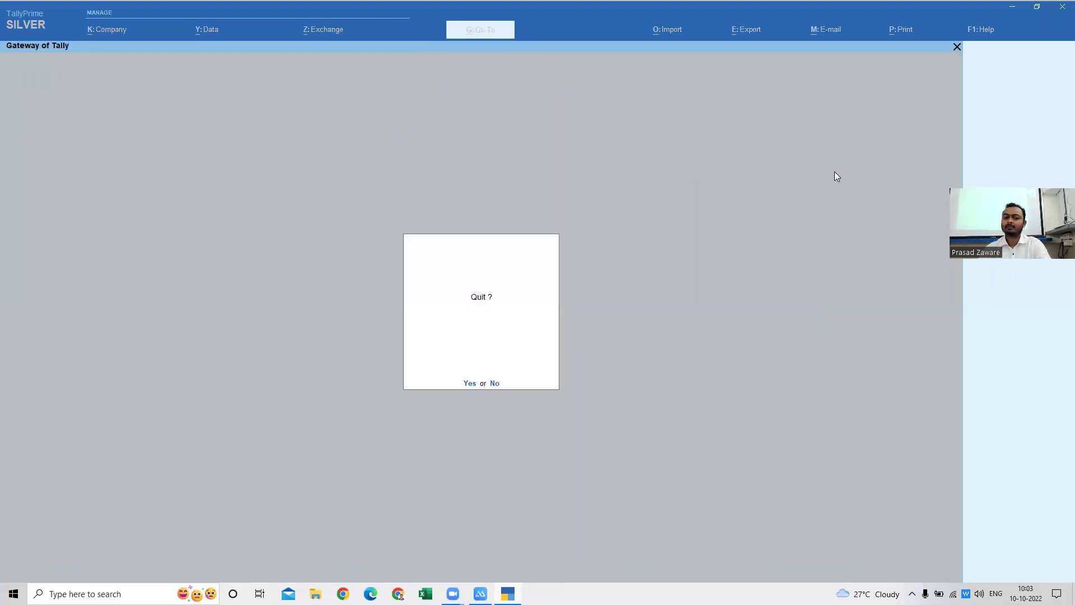